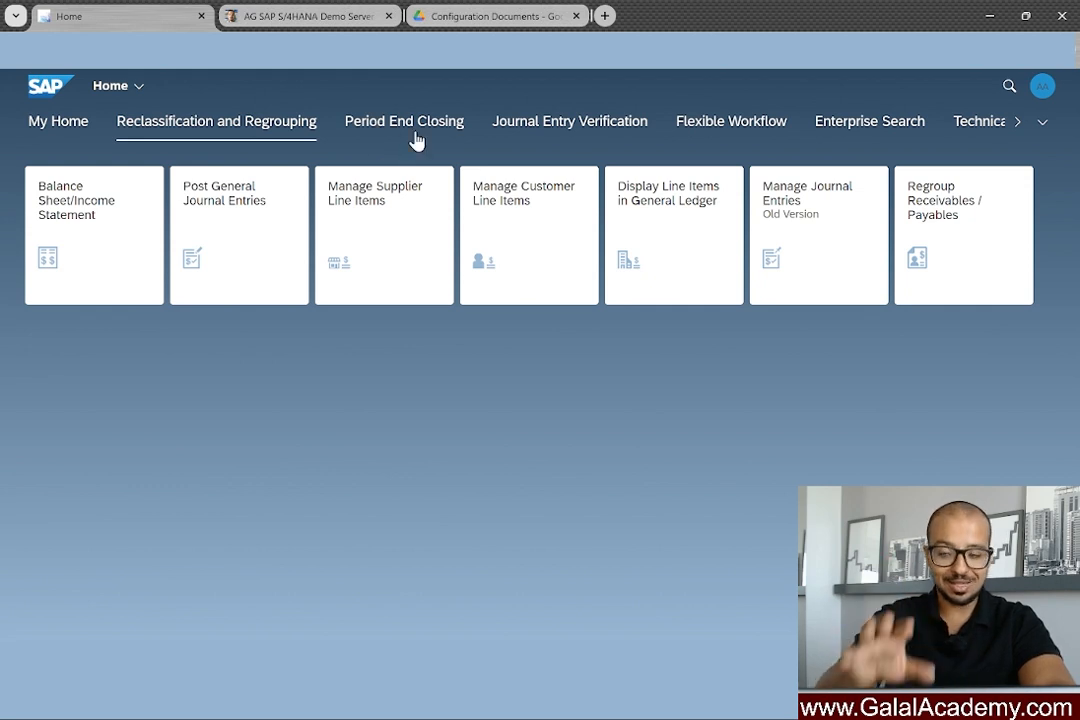
Review the demo server access page's price options and technical specs, and the Configuration Documents folder in Google Drive.
{"action": "left_click", "coordinate": [306, 16]}
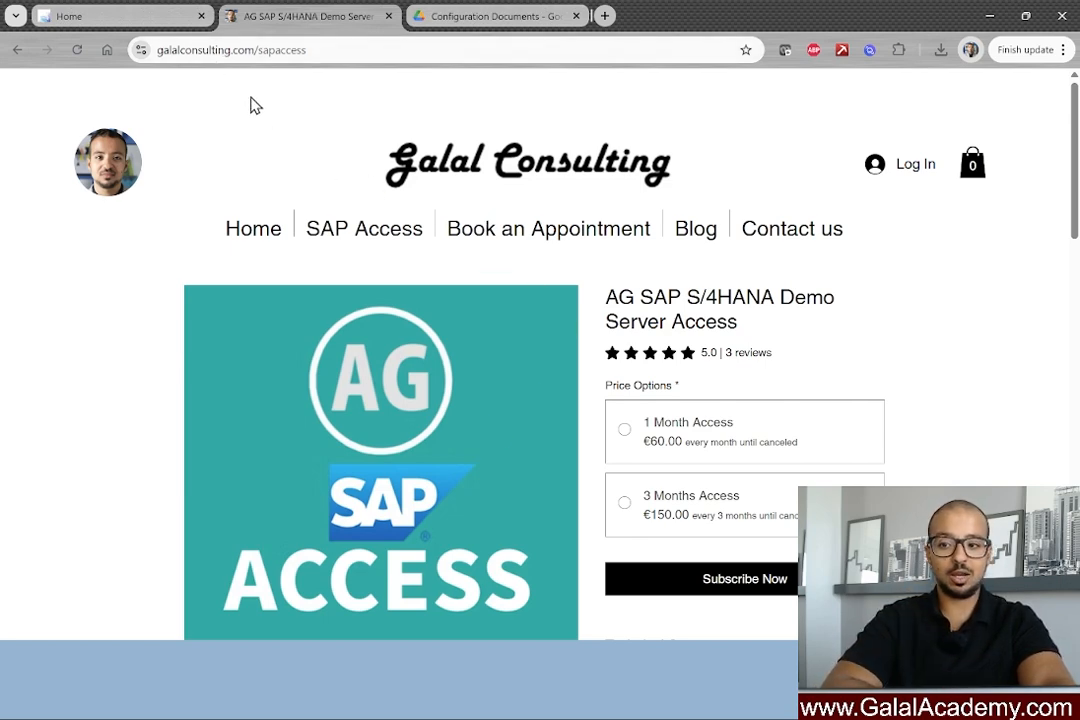
{"action": "scroll", "coordinate": [565, 317], "scroll_direction": "down", "scroll_amount": 2}
{"action": "scroll", "coordinate": [600, 340], "scroll_direction": "up", "scroll_amount": 2}
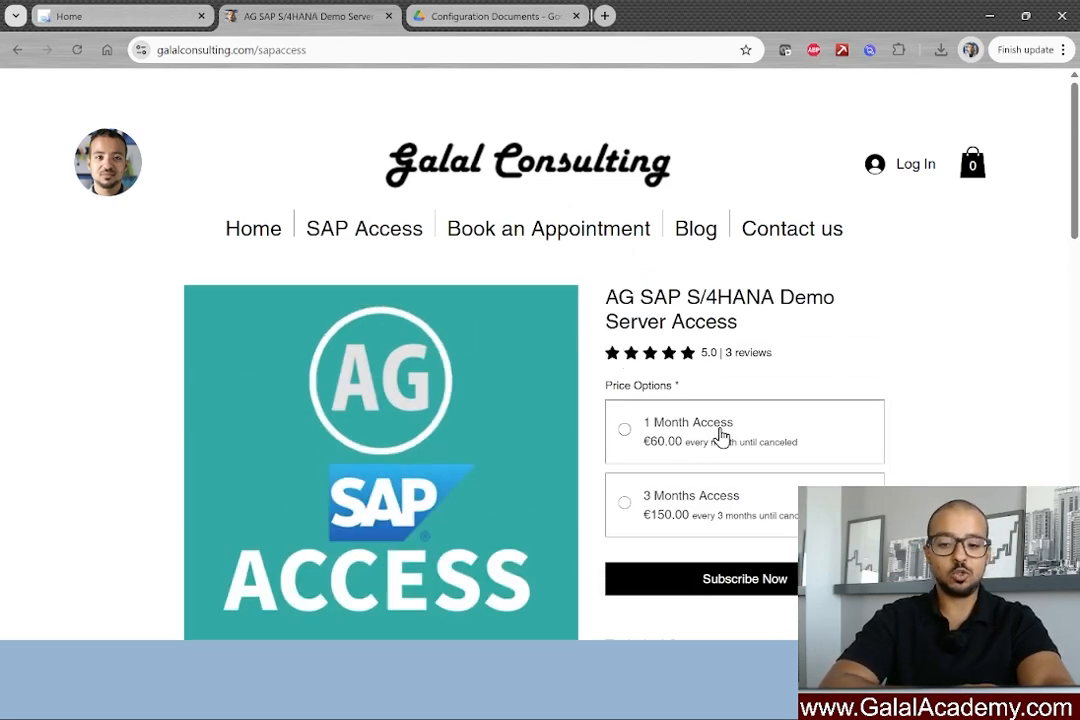
{"action": "scroll", "coordinate": [723, 436], "scroll_direction": "down", "scroll_amount": 4}
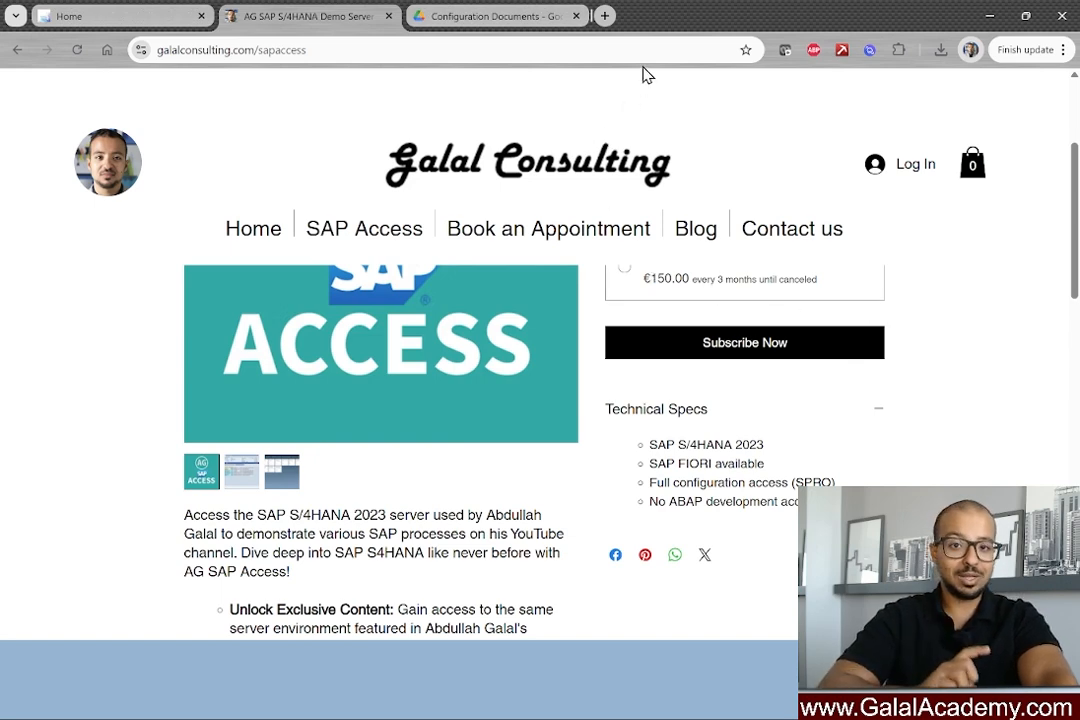
{"action": "left_click", "coordinate": [512, 15]}
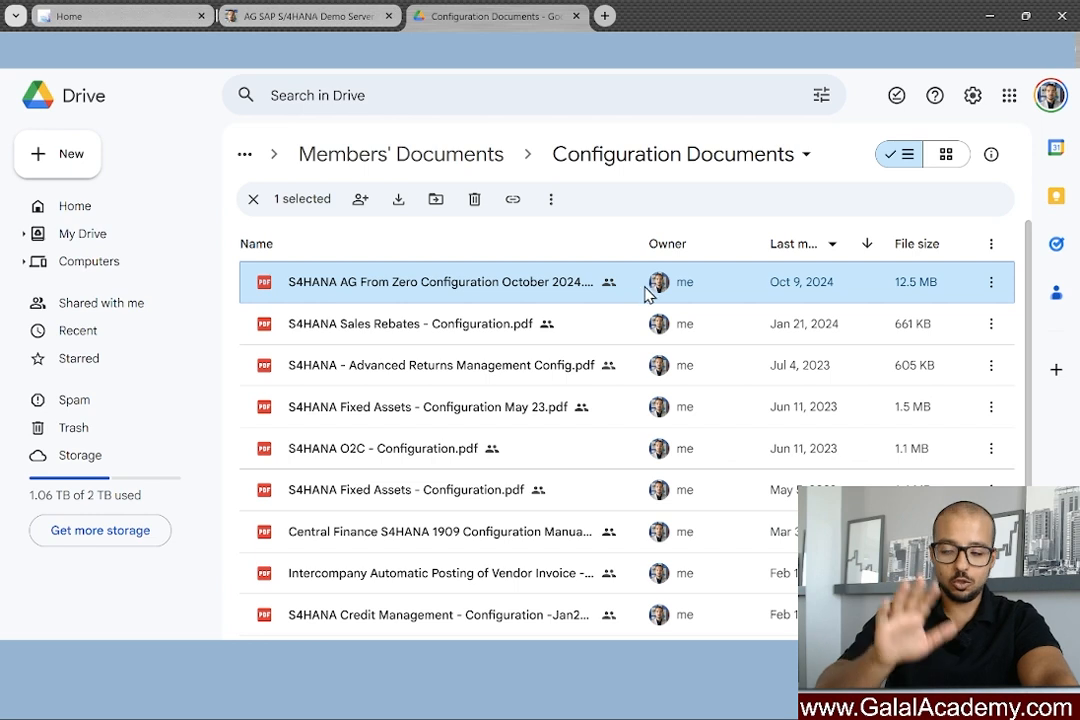
{"action": "mouse_move", "coordinate": [660, 283]}
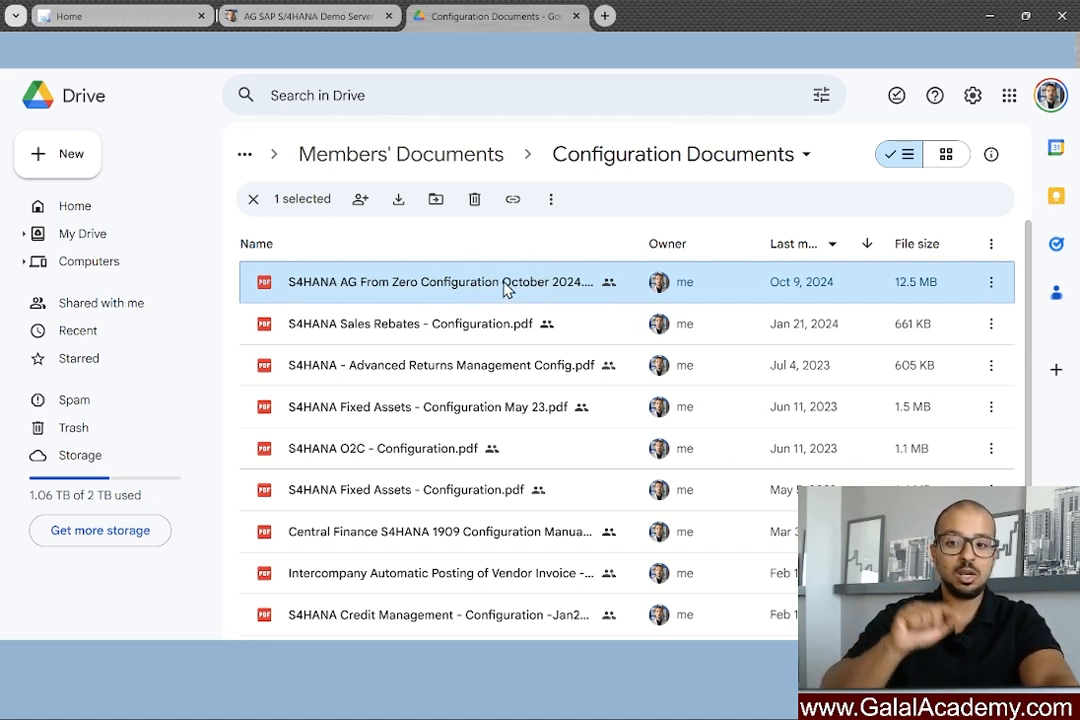
Switch back to the SAP launchpad and open the Manage Customer Line Items app.
{"action": "left_click", "coordinate": [146, 15]}
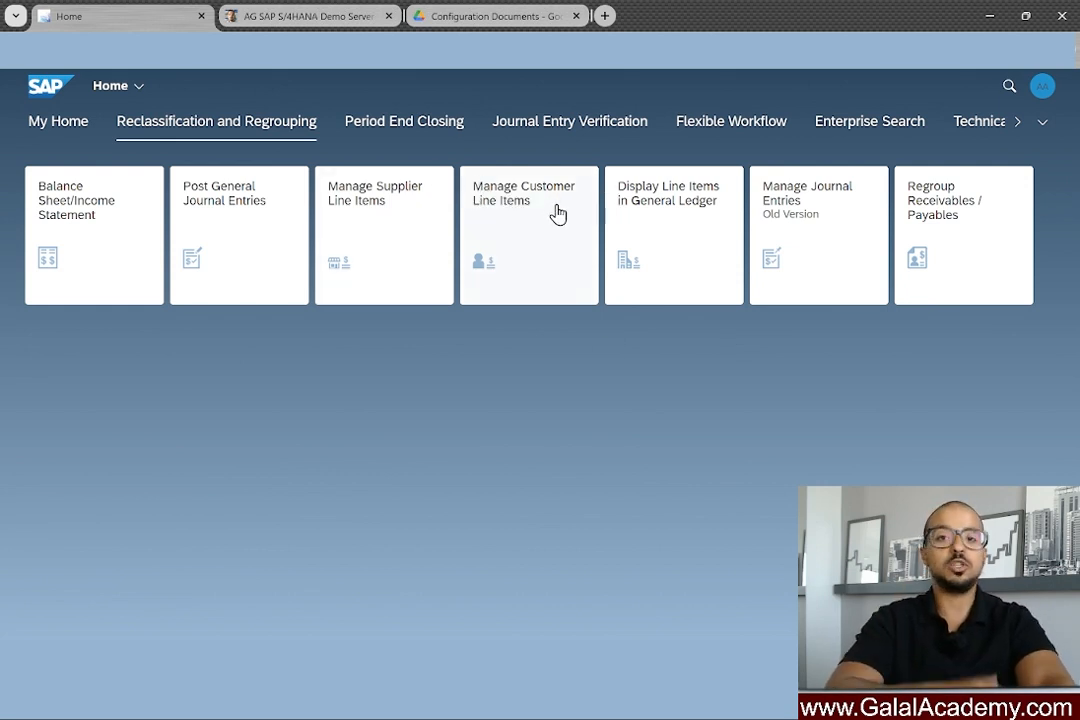
{"action": "left_click", "coordinate": [512, 243]}
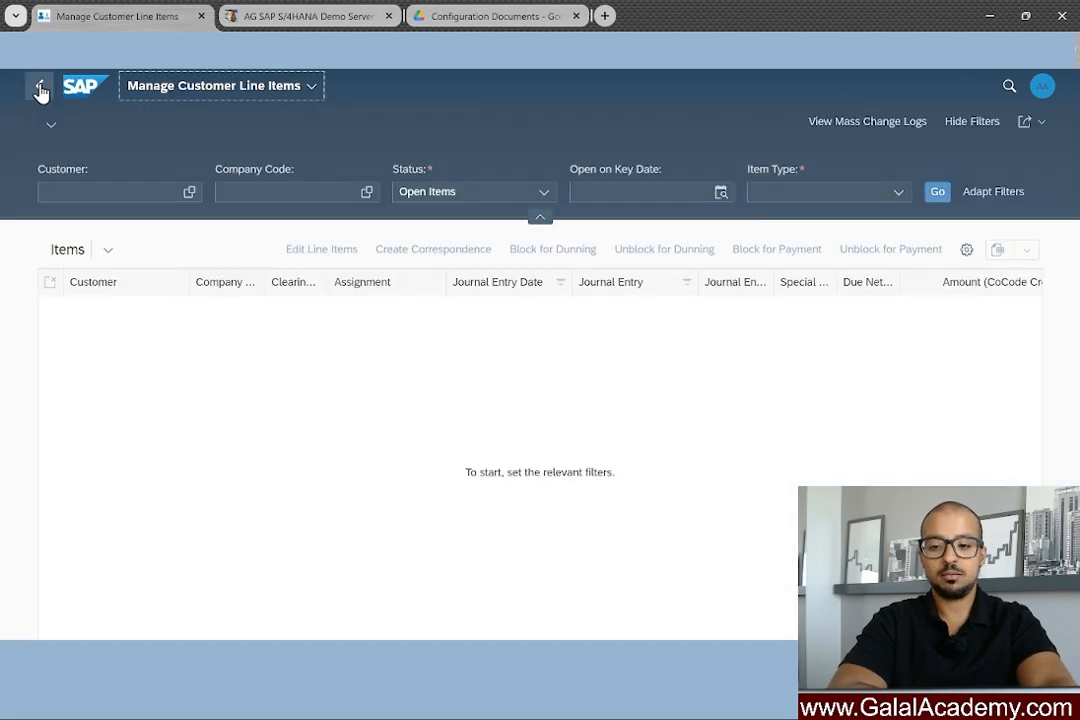
{"action": "right_click", "coordinate": [40, 87]}
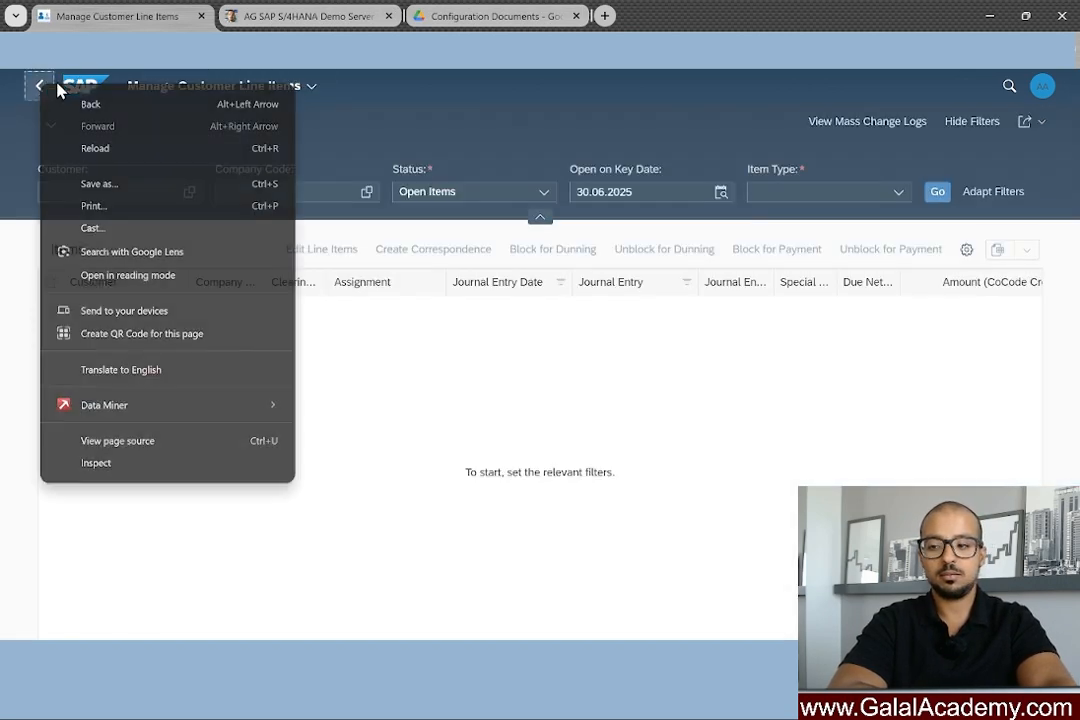
{"action": "left_click", "coordinate": [418, 126]}
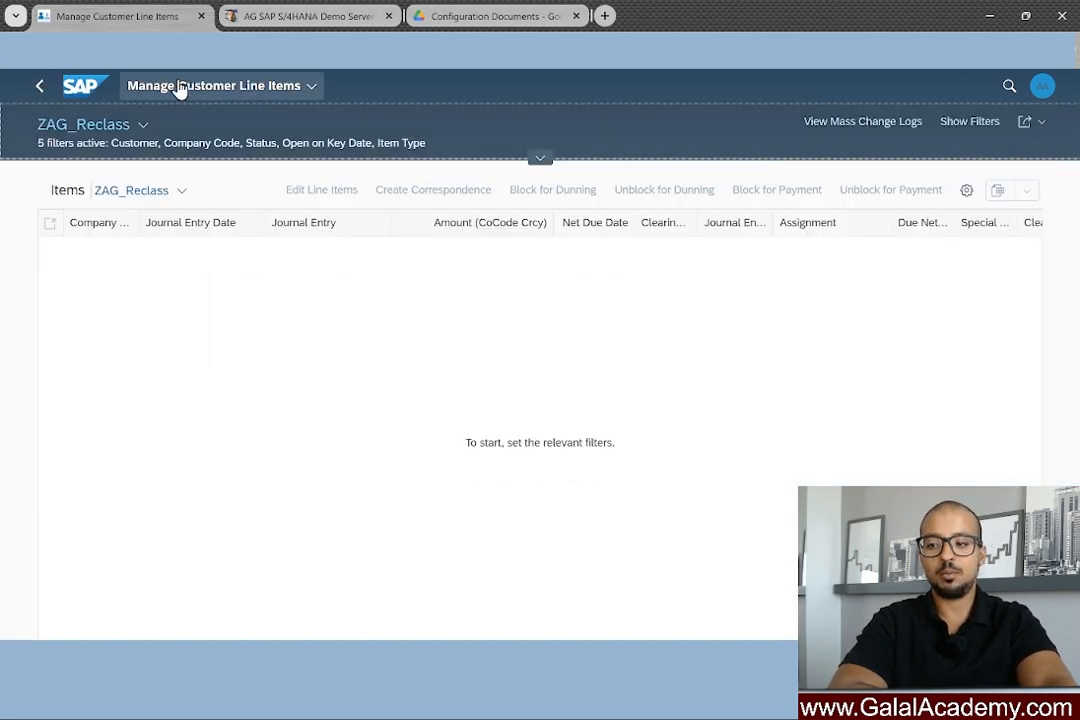
Open the SAP launchpad home in a separate browser tab and return to Manage Customer Line Items.
{"action": "right_click", "coordinate": [94, 92]}
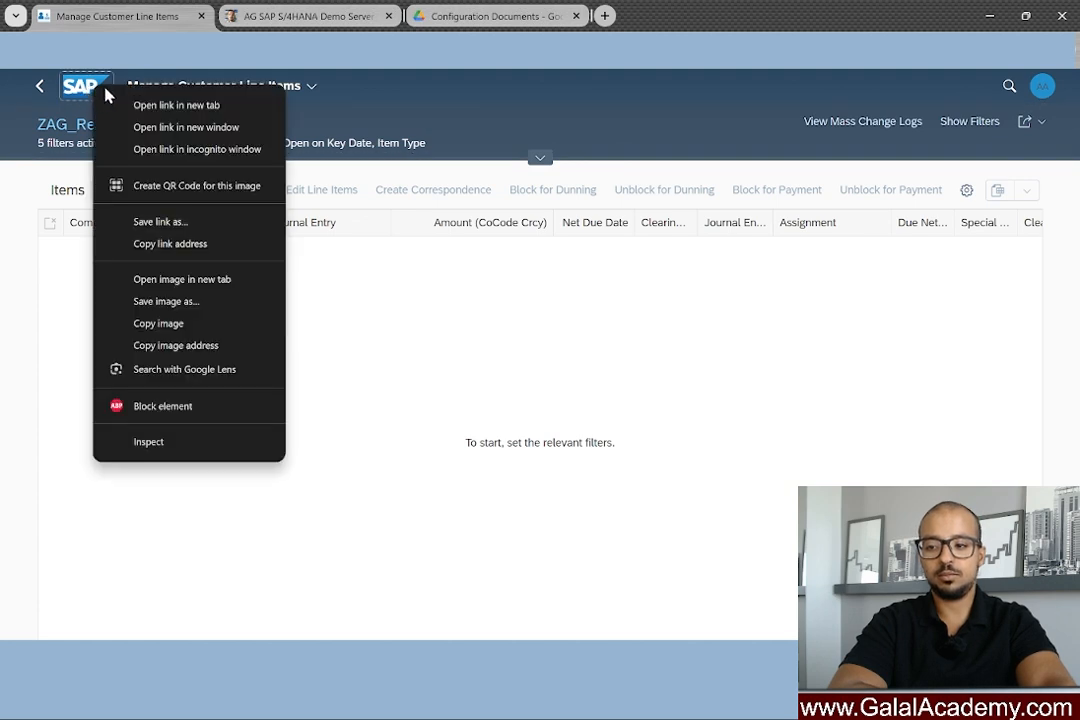
{"action": "left_click", "coordinate": [177, 105]}
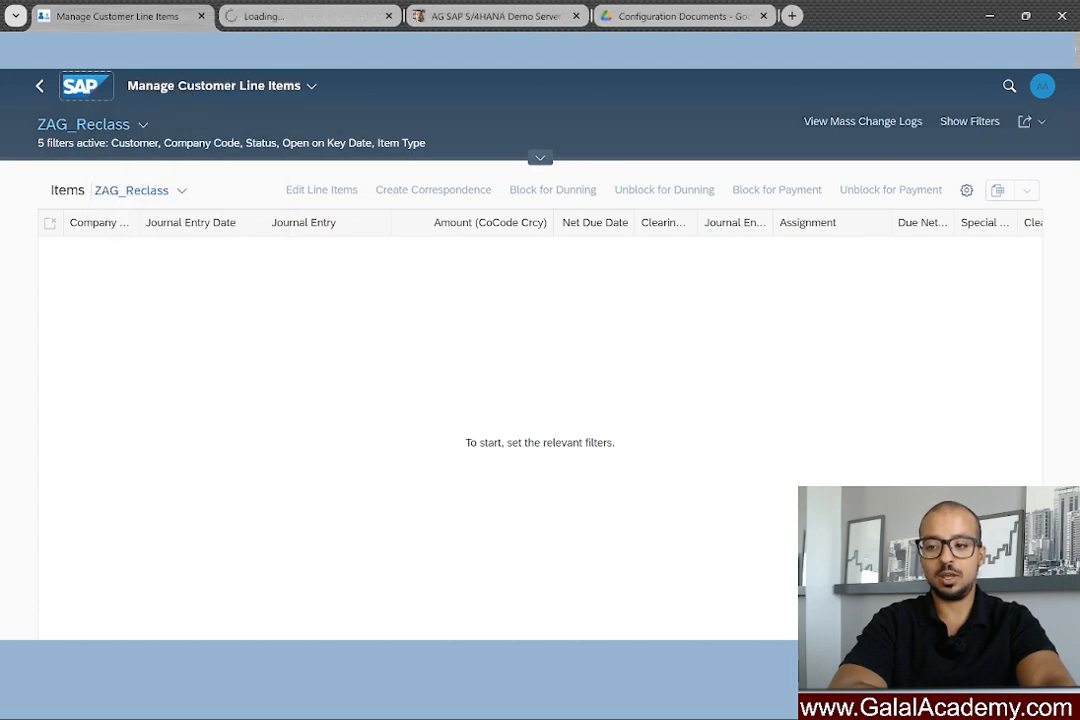
{"action": "left_click", "coordinate": [290, 12]}
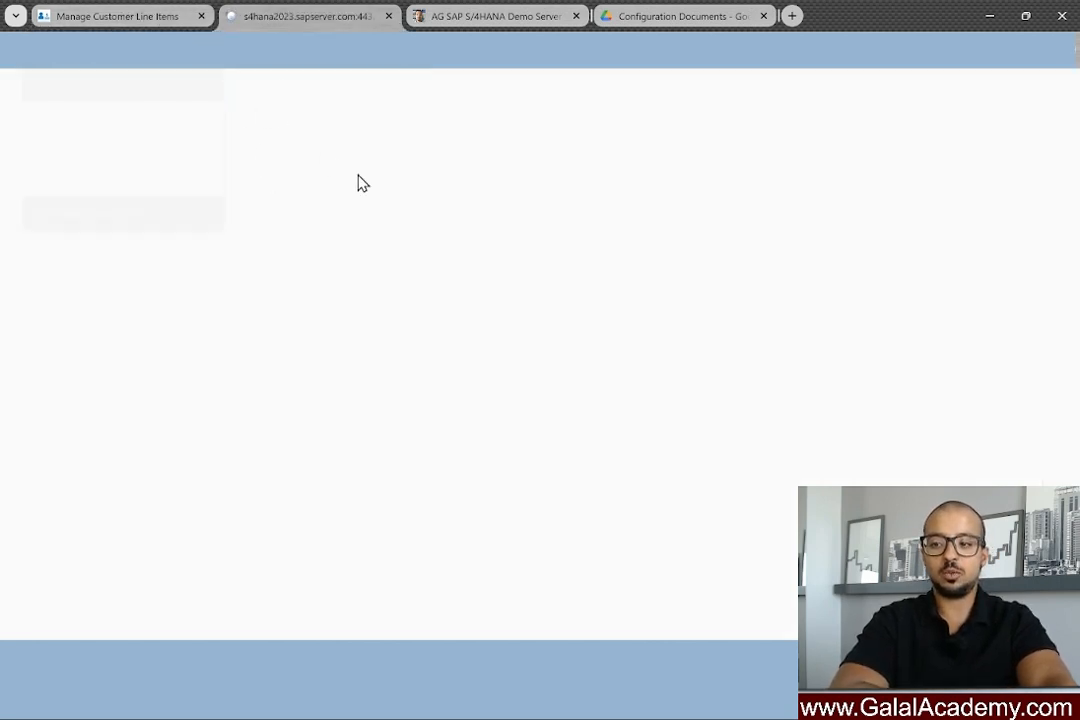
{"action": "left_click", "coordinate": [118, 14]}
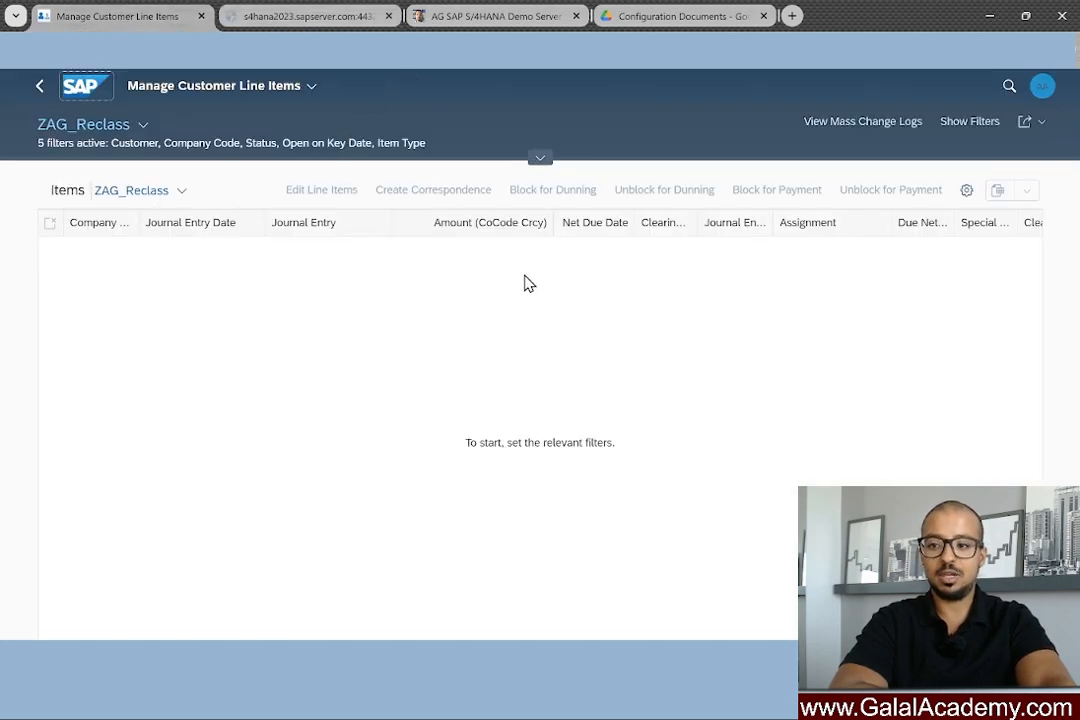
Show the filter bar and review the customer filter and the saved filter views of ZAG_Reclass.
{"action": "left_click", "coordinate": [541, 159]}
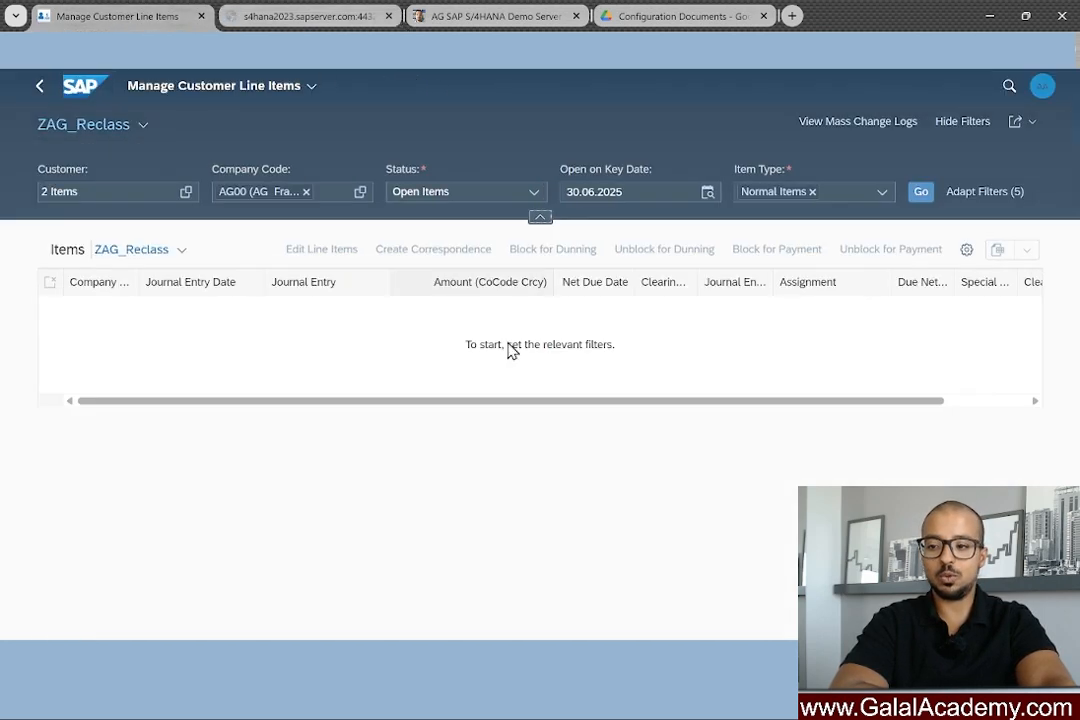
{"action": "left_click", "coordinate": [92, 193]}
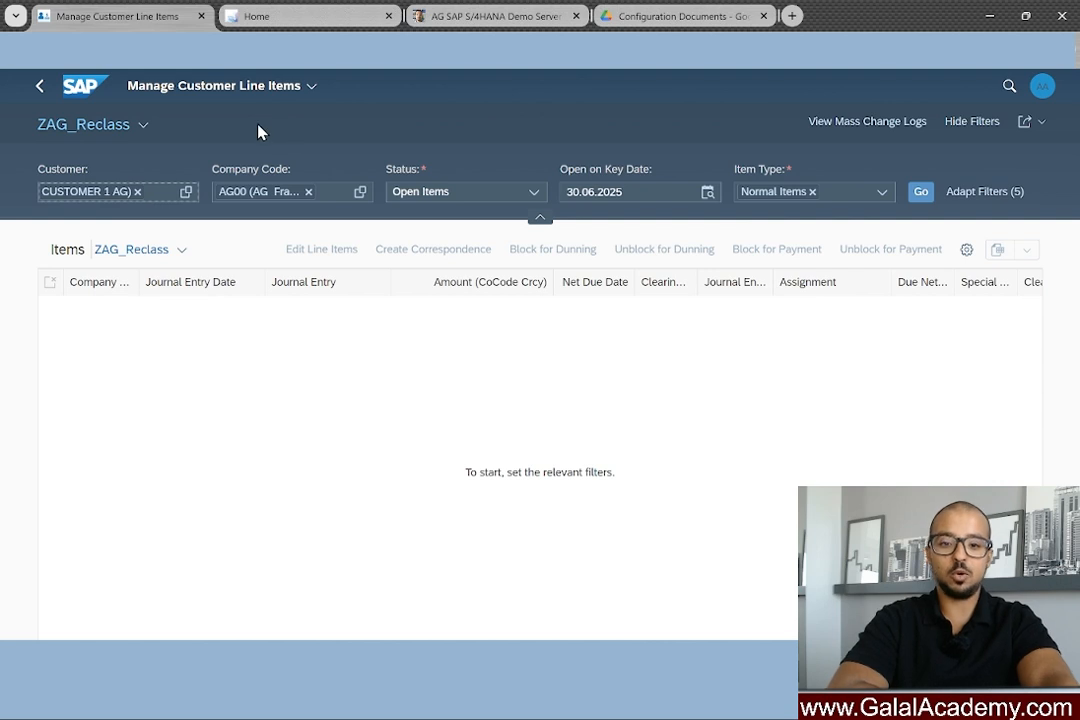
{"action": "left_click", "coordinate": [143, 125]}
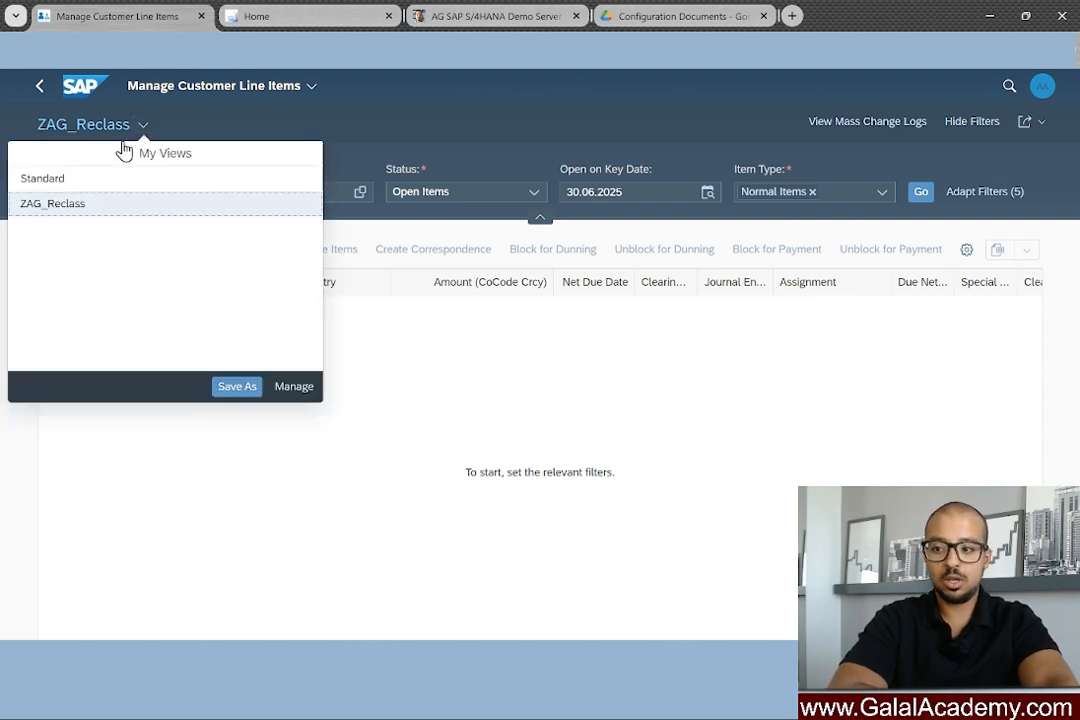
{"action": "left_click", "coordinate": [484, 147]}
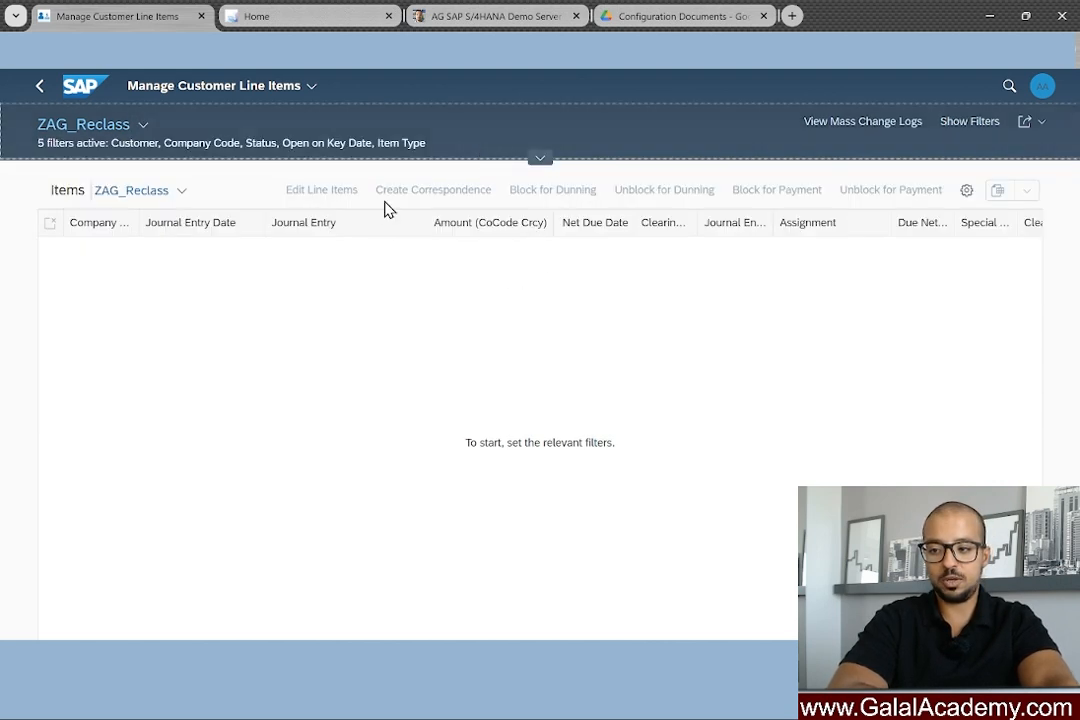
{"action": "left_click", "coordinate": [523, 128]}
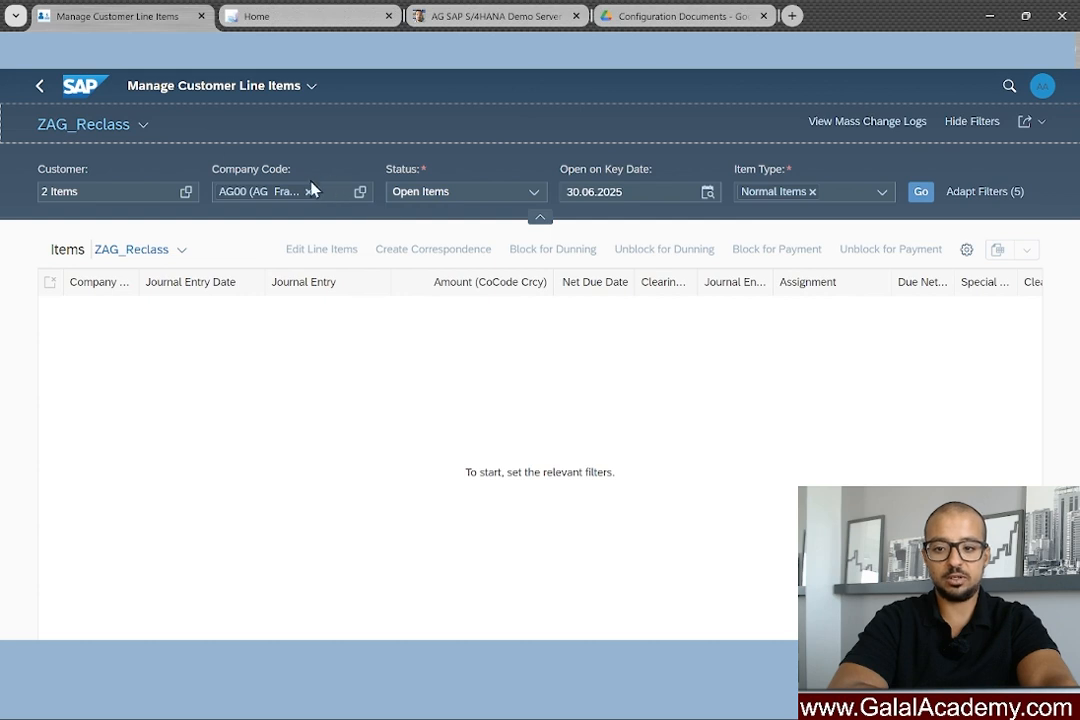
{"action": "left_click", "coordinate": [143, 124]}
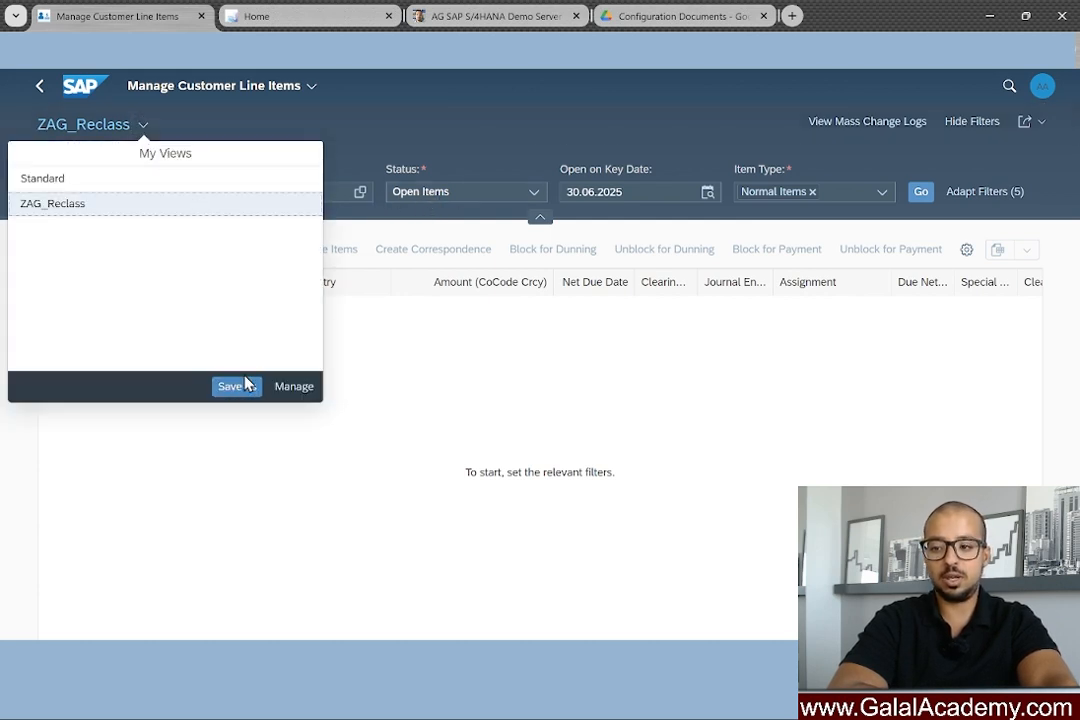
{"action": "left_click", "coordinate": [528, 364]}
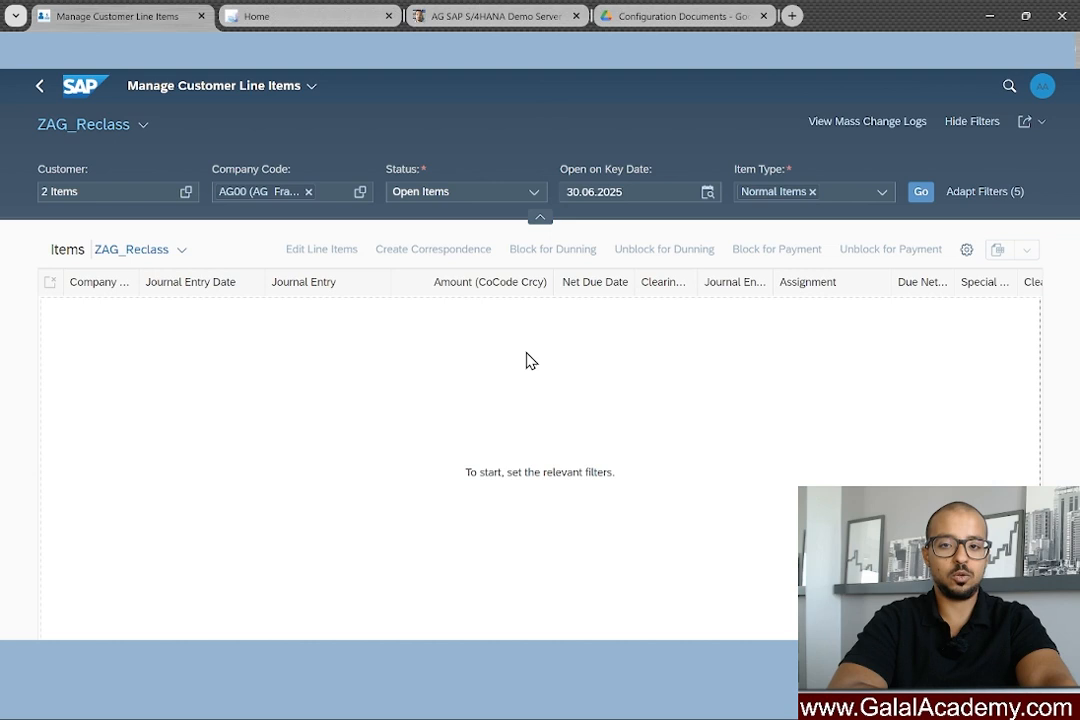
Load the open customer items with the ZAG_Reclass filters and expand the Customer1 group to examine its journal entries.
{"action": "left_click", "coordinate": [920, 191]}
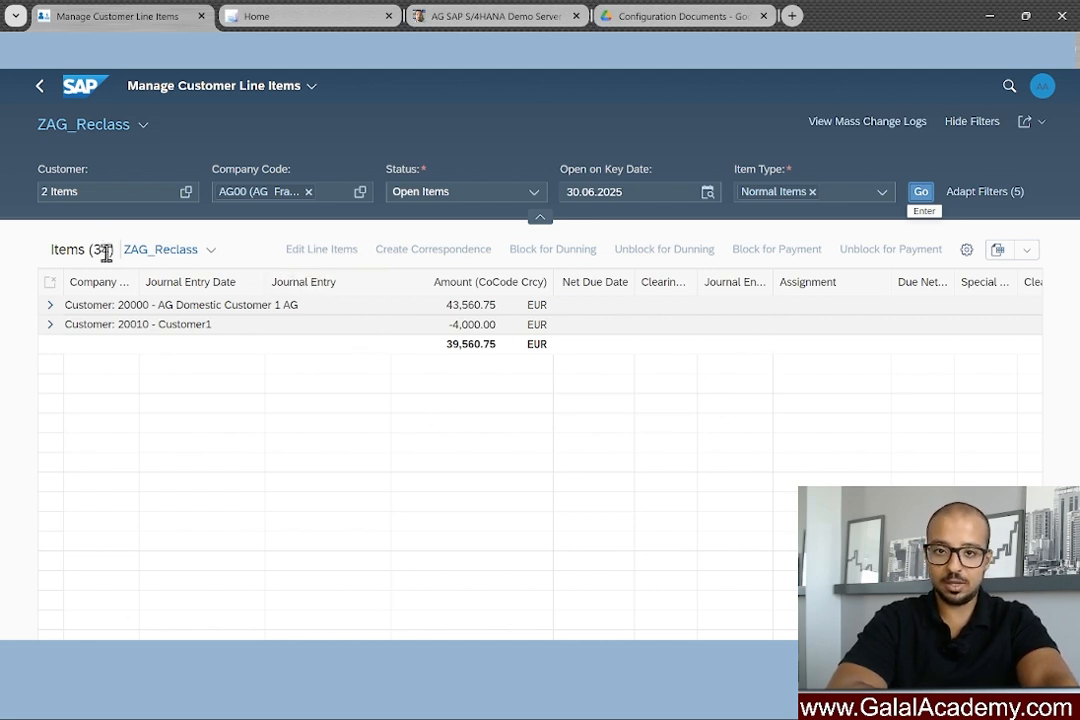
{"action": "left_click", "coordinate": [214, 254]}
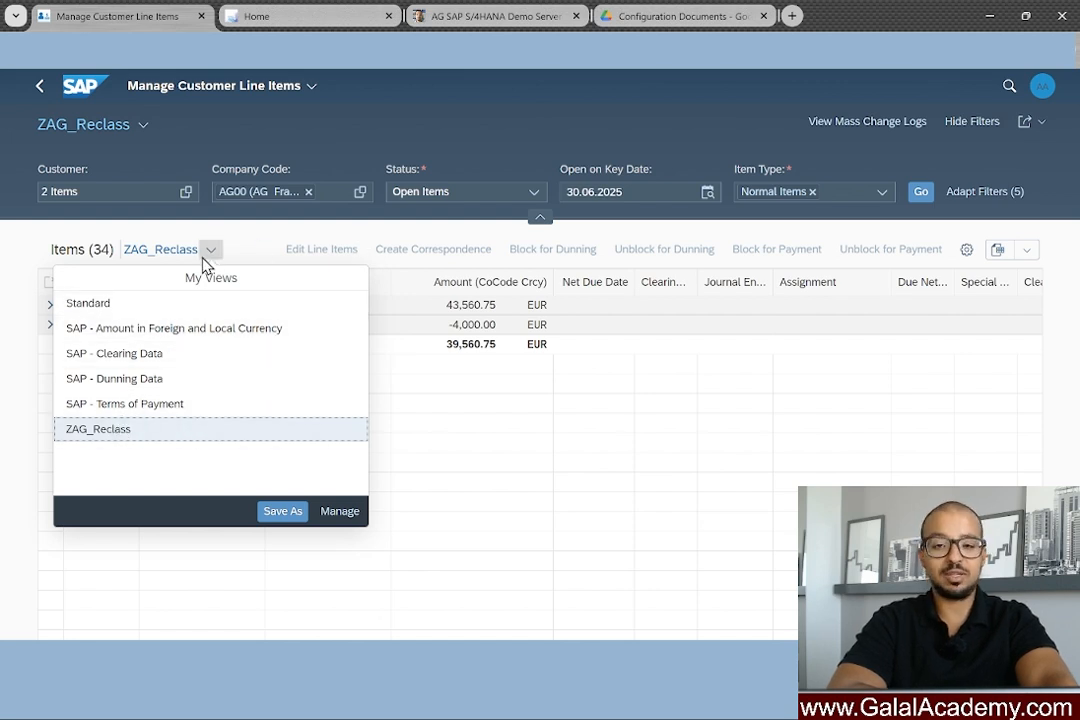
{"action": "right_click", "coordinate": [255, 247]}
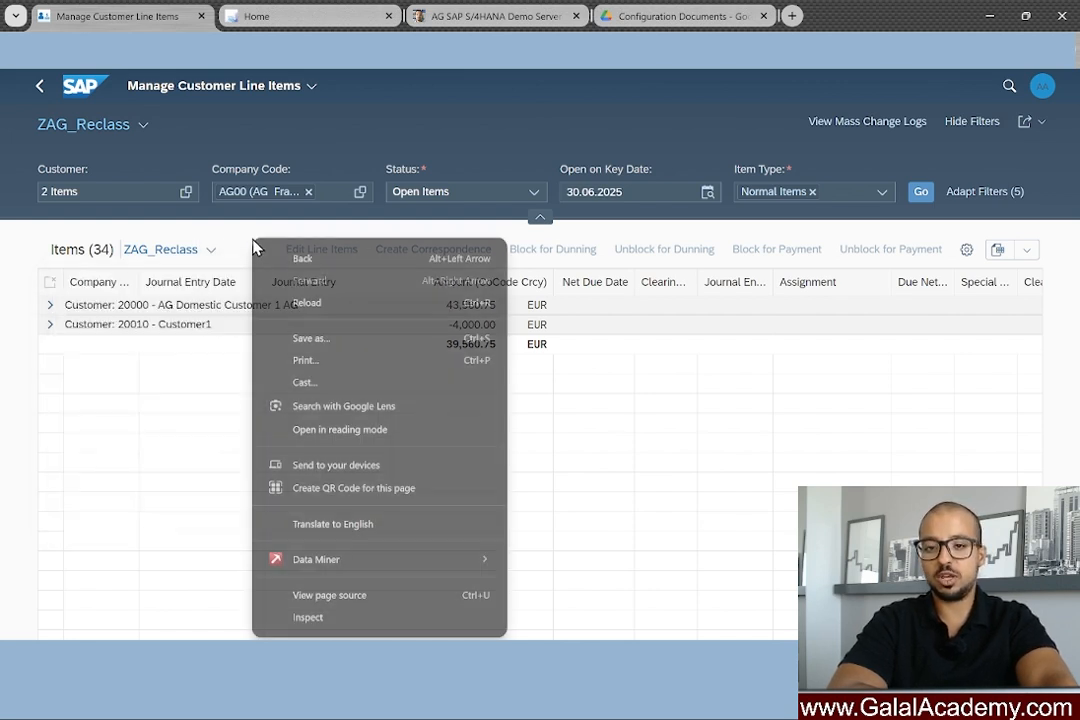
{"action": "key", "text": "Escape"}
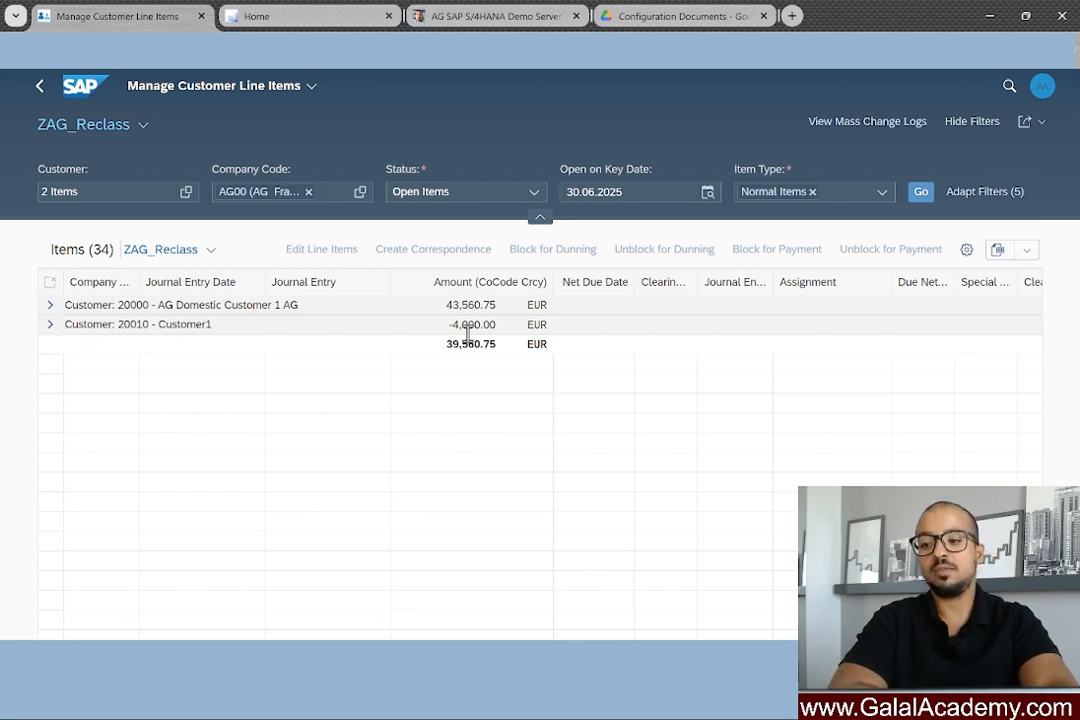
{"action": "left_click", "coordinate": [50, 324]}
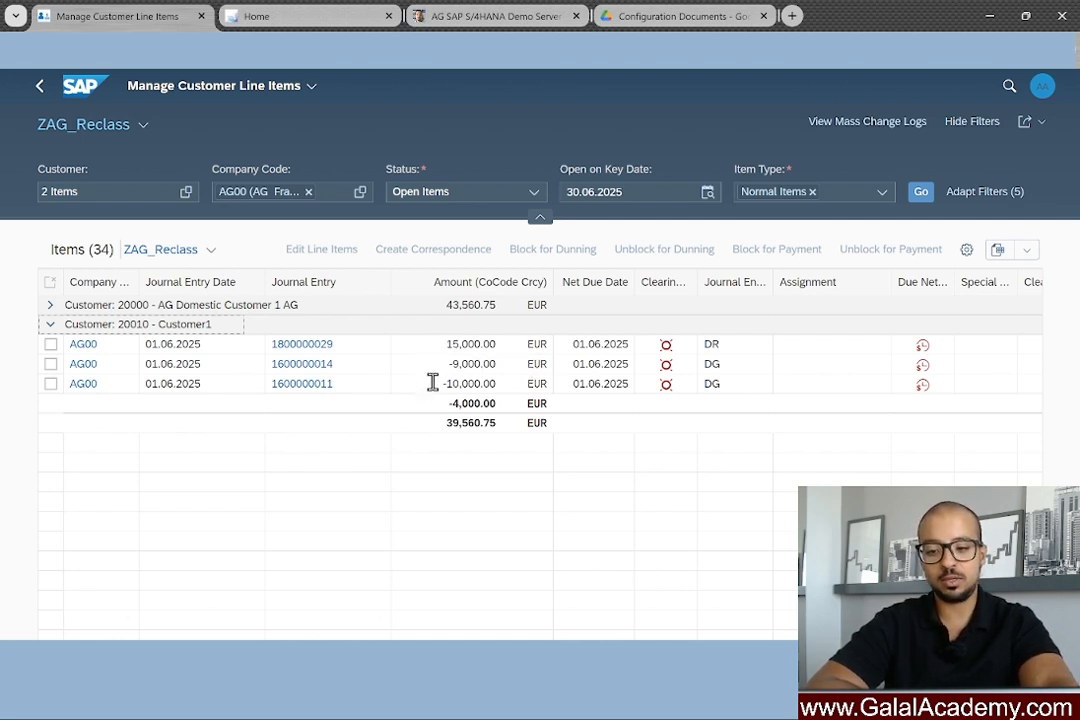
{"action": "left_click", "coordinate": [500, 384]}
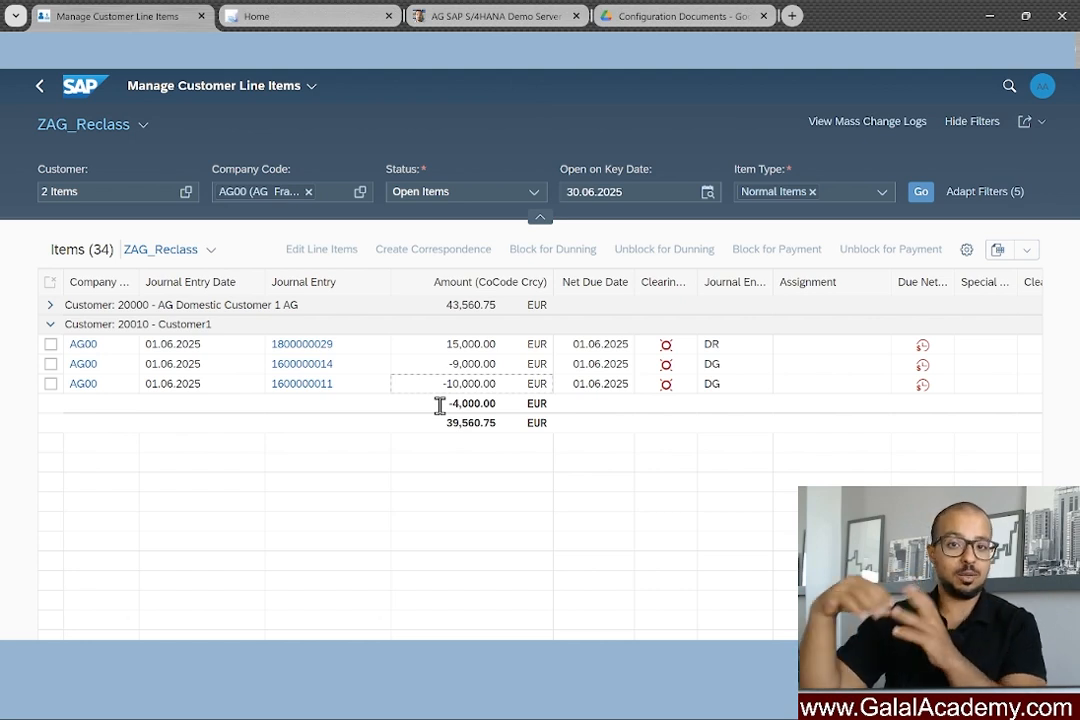
Open the Balance Sheet/Income Statement app from the Reclassification and Regrouping group, and open the launchpad in another browser tab.
{"action": "left_click", "coordinate": [300, 16]}
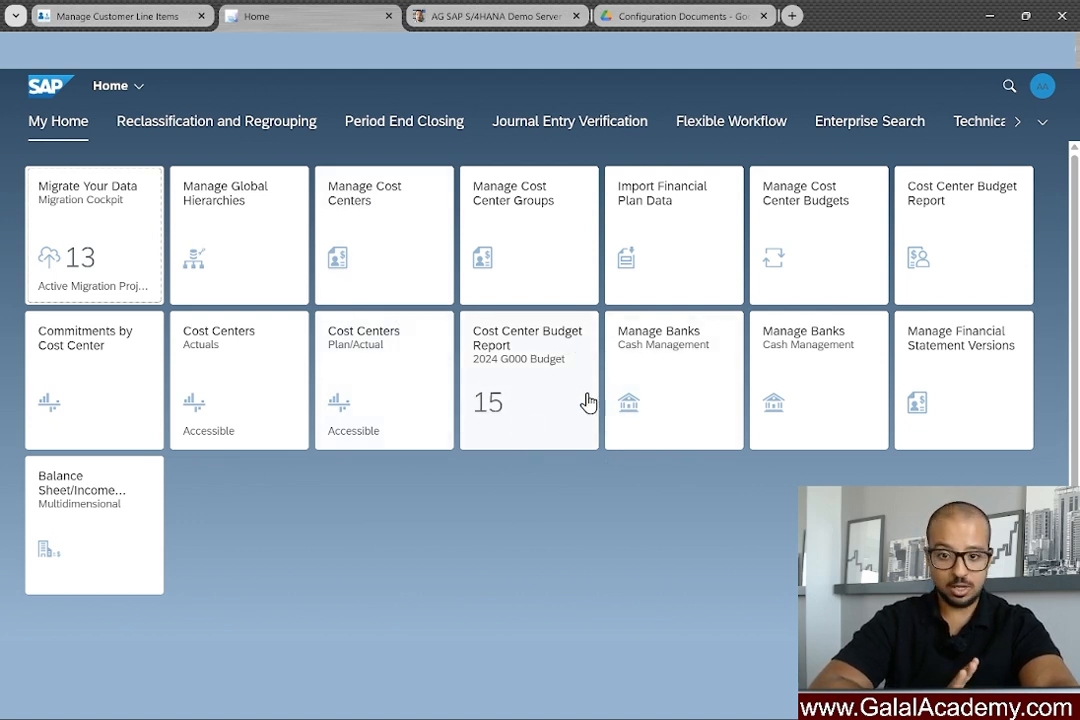
{"action": "left_click", "coordinate": [197, 124]}
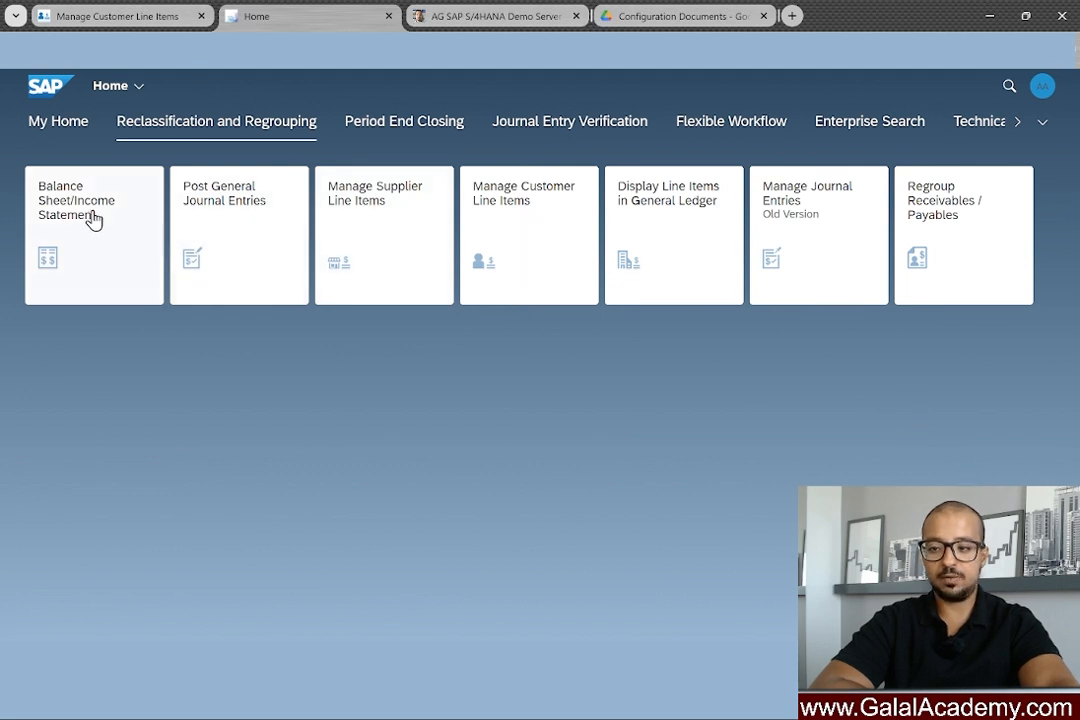
{"action": "left_click", "coordinate": [76, 240]}
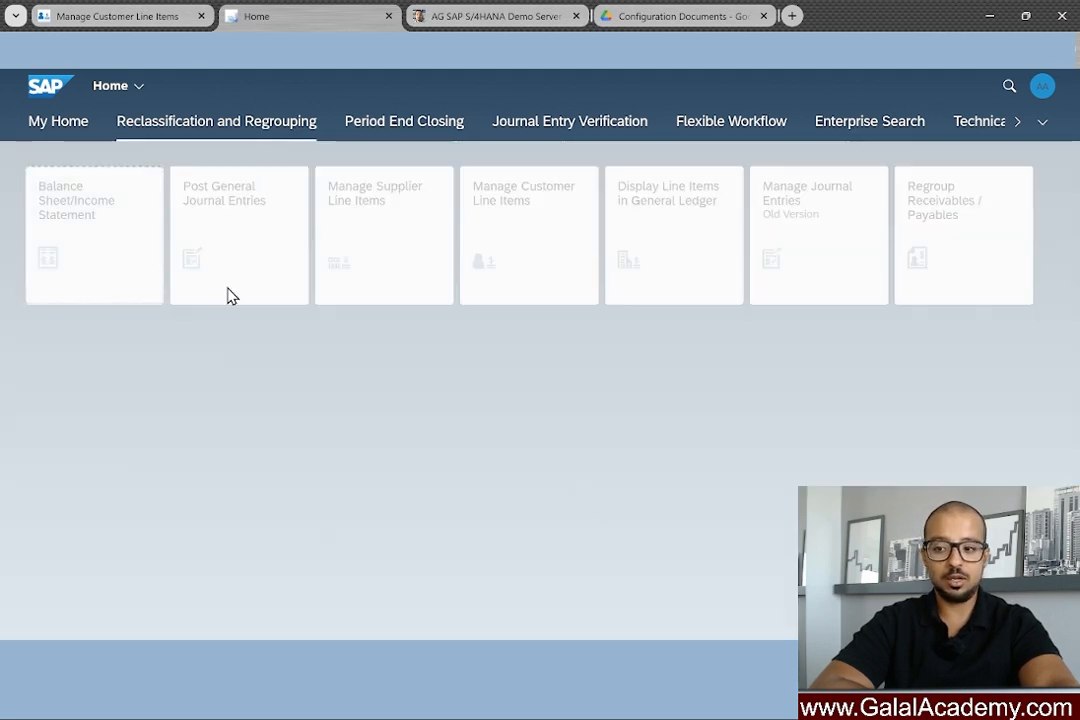
{"action": "right_click", "coordinate": [50, 92]}
{"action": "left_click", "coordinate": [120, 106]}
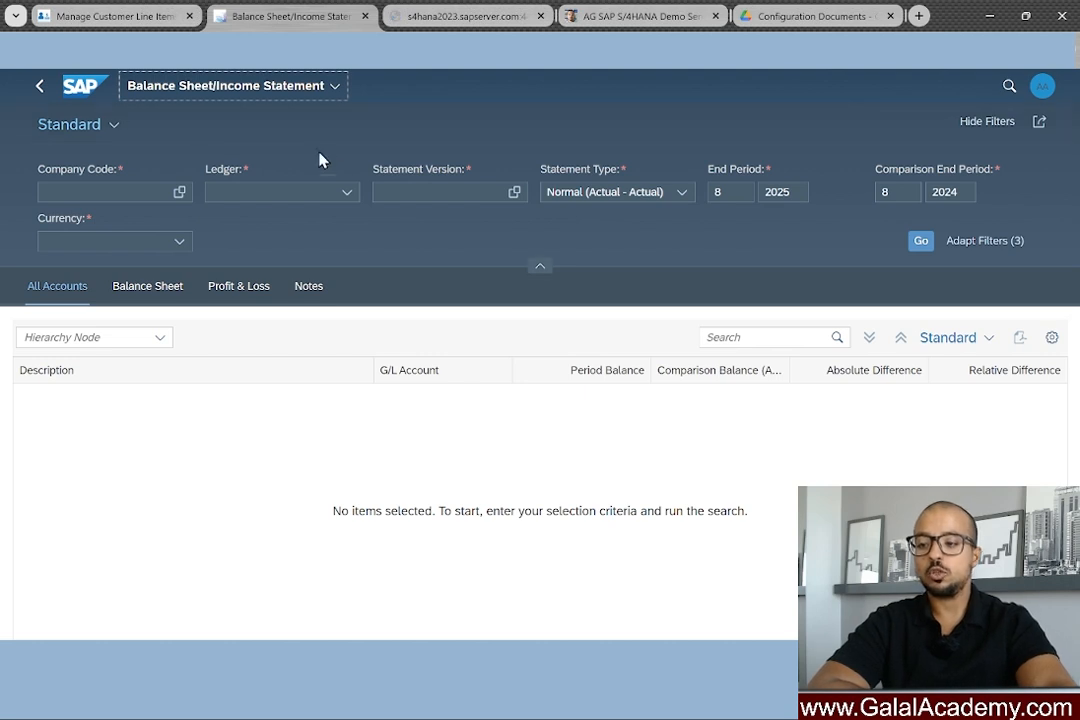
Filter the balance sheet report by company code AG00 and statement version AG00 (AG From Zero FSV).
{"action": "left_click", "coordinate": [134, 188]}
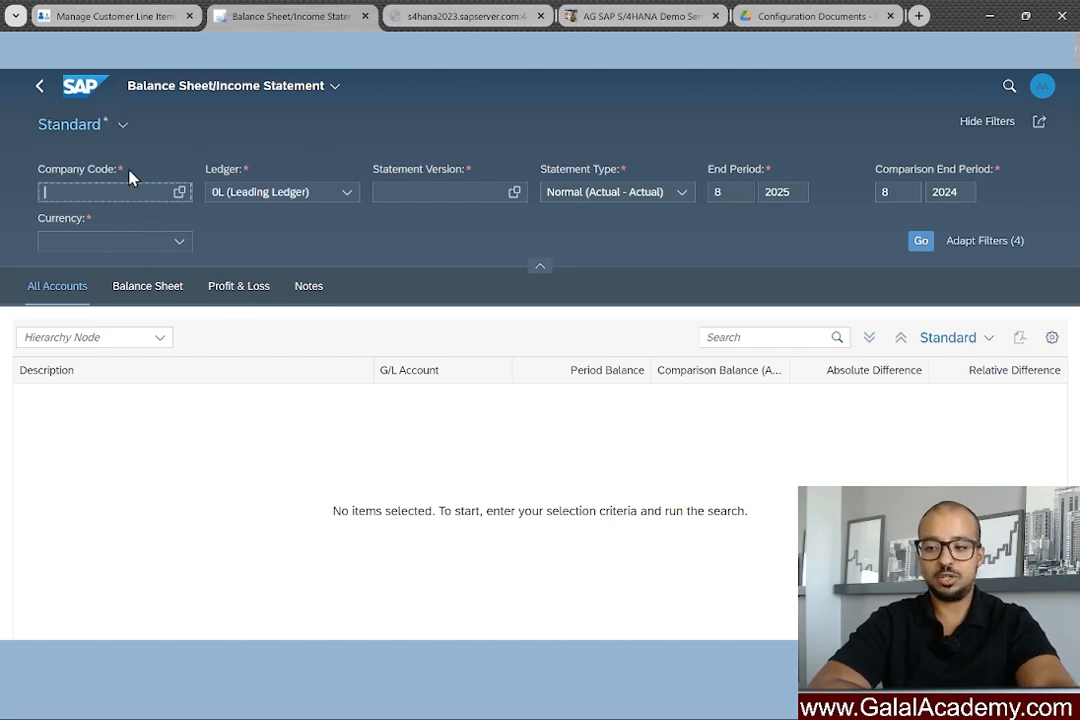
{"action": "type", "text": "ag00"}
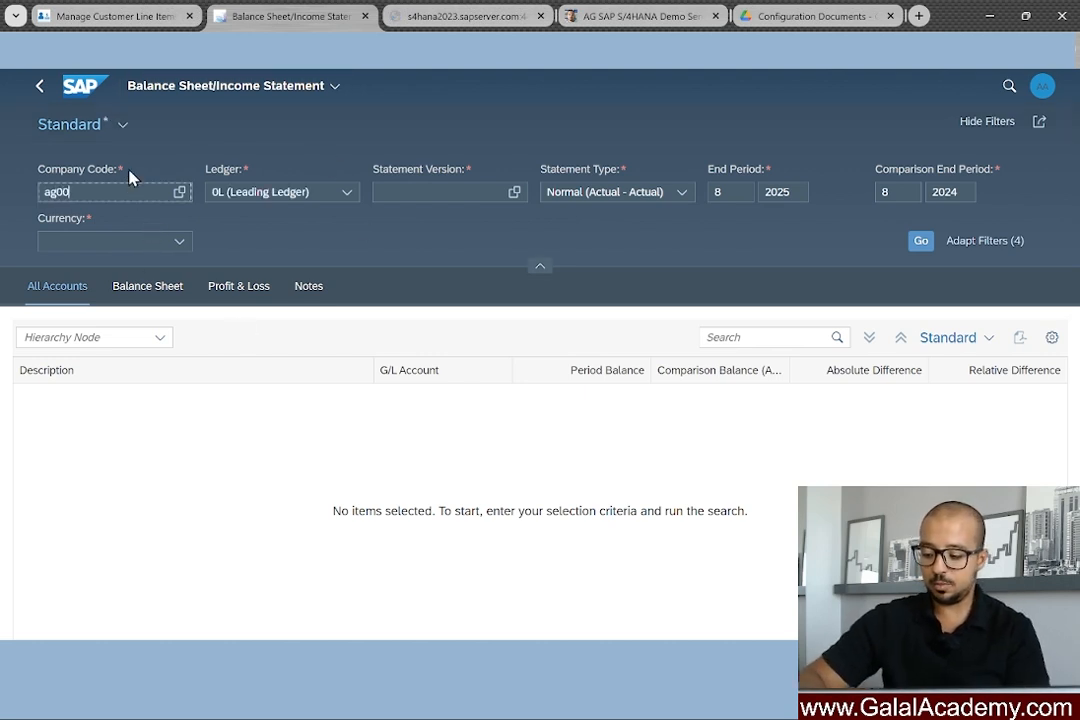
{"action": "key", "text": "Tab"}
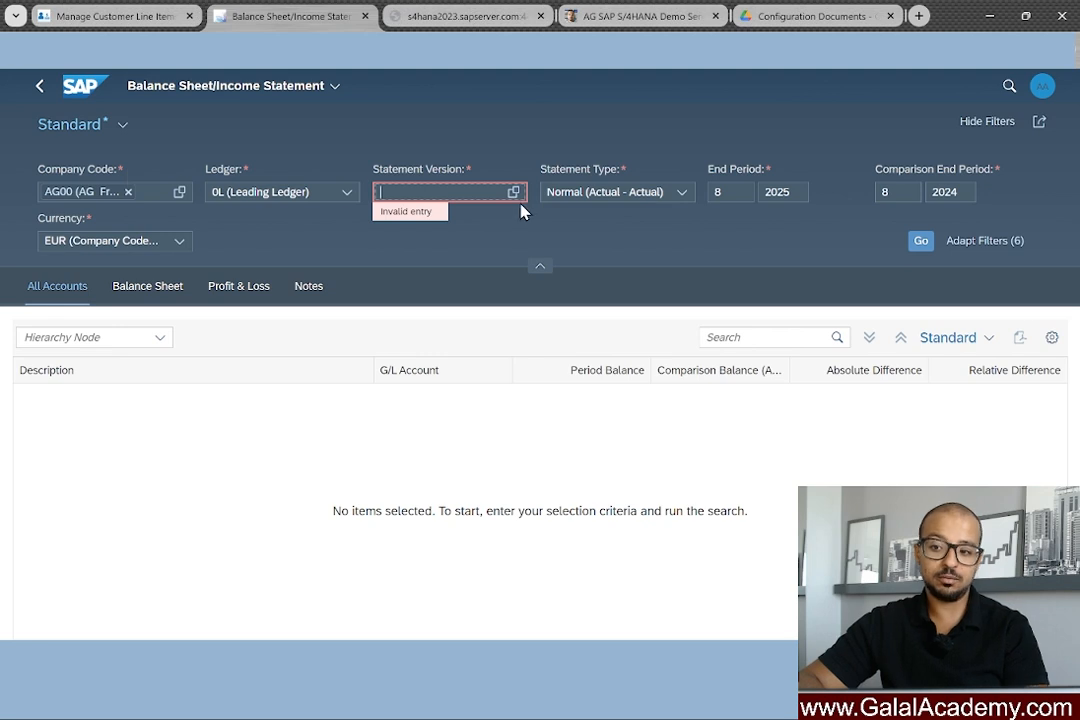
{"action": "type", "text": "ag"}
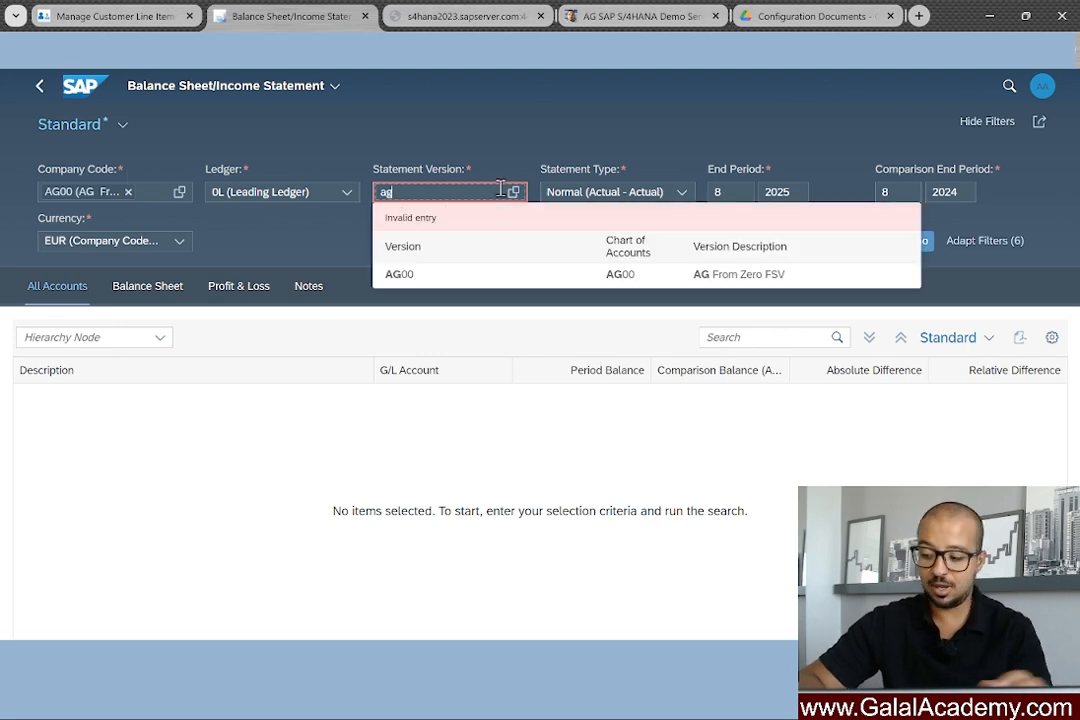
{"action": "type", "text": "00"}
{"action": "key", "text": "Tab"}
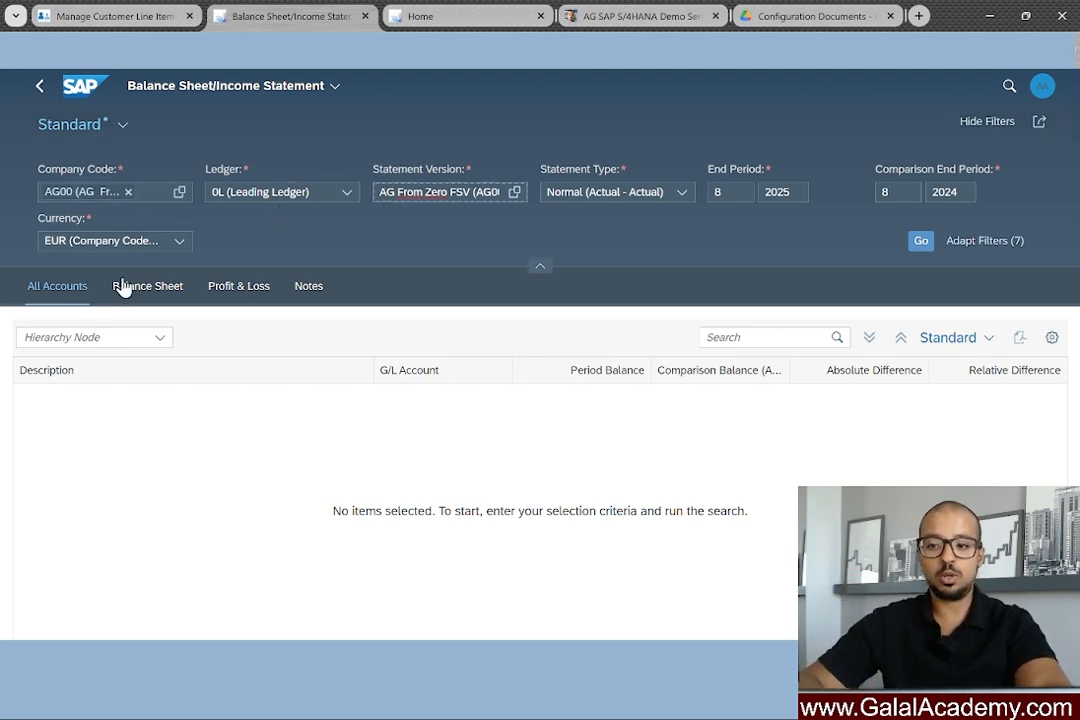
Set the report's end period to 6 for 2025 and run the balance sheet.
{"action": "double_click", "coordinate": [718, 191]}
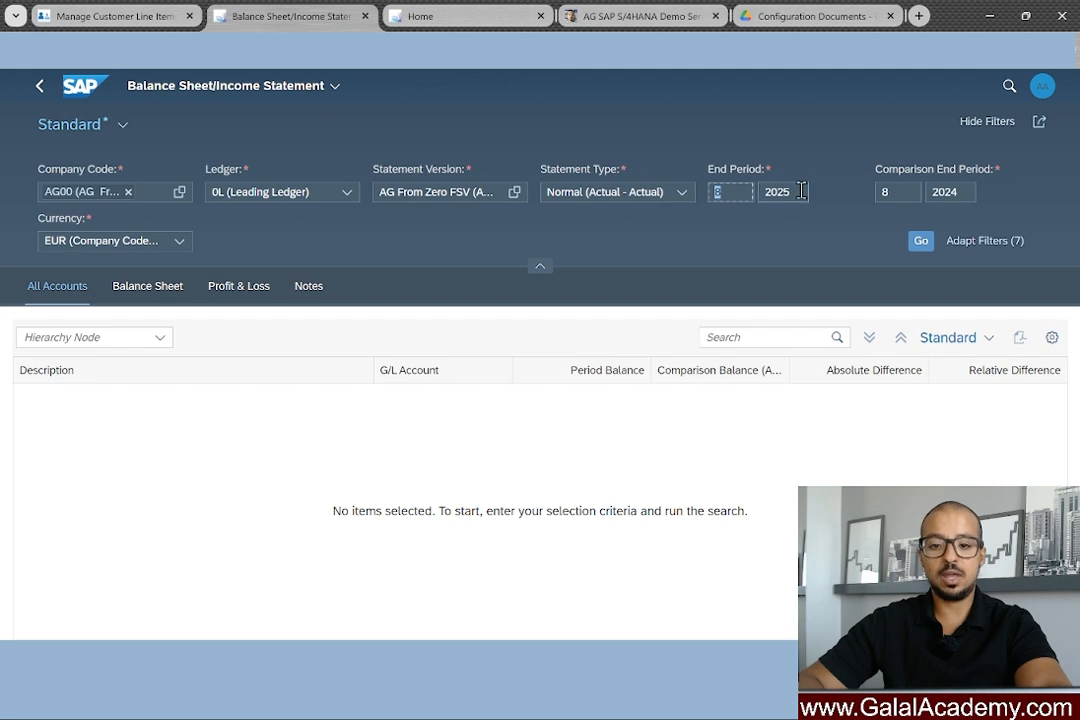
{"action": "type", "text": "6"}
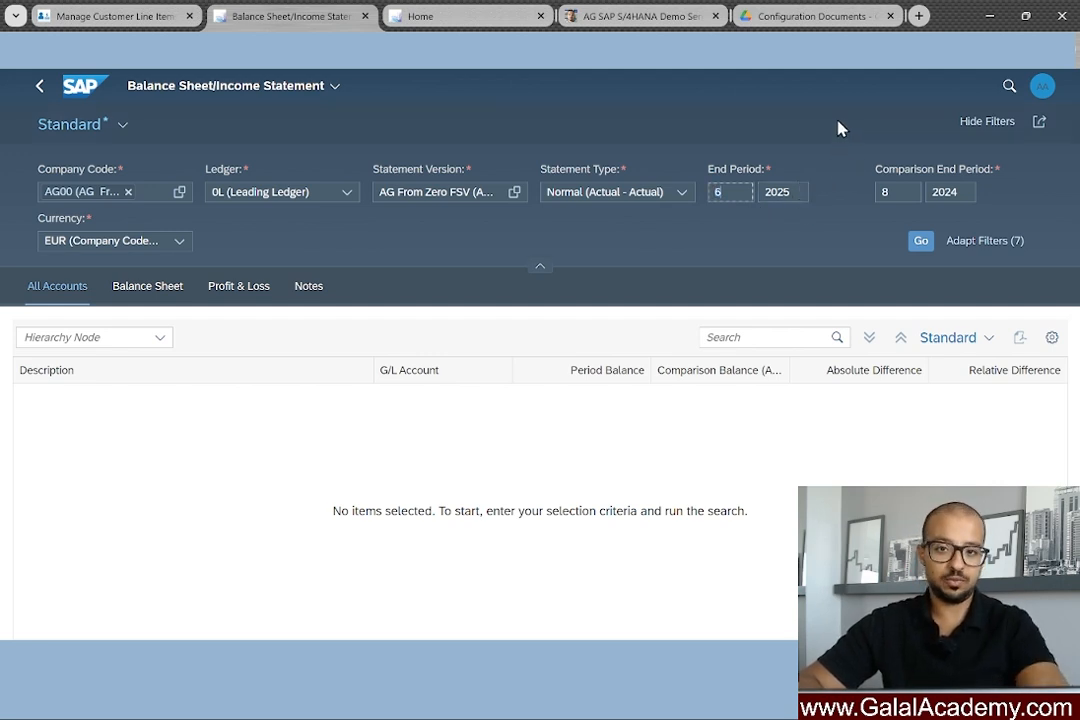
{"action": "left_click", "coordinate": [919, 242]}
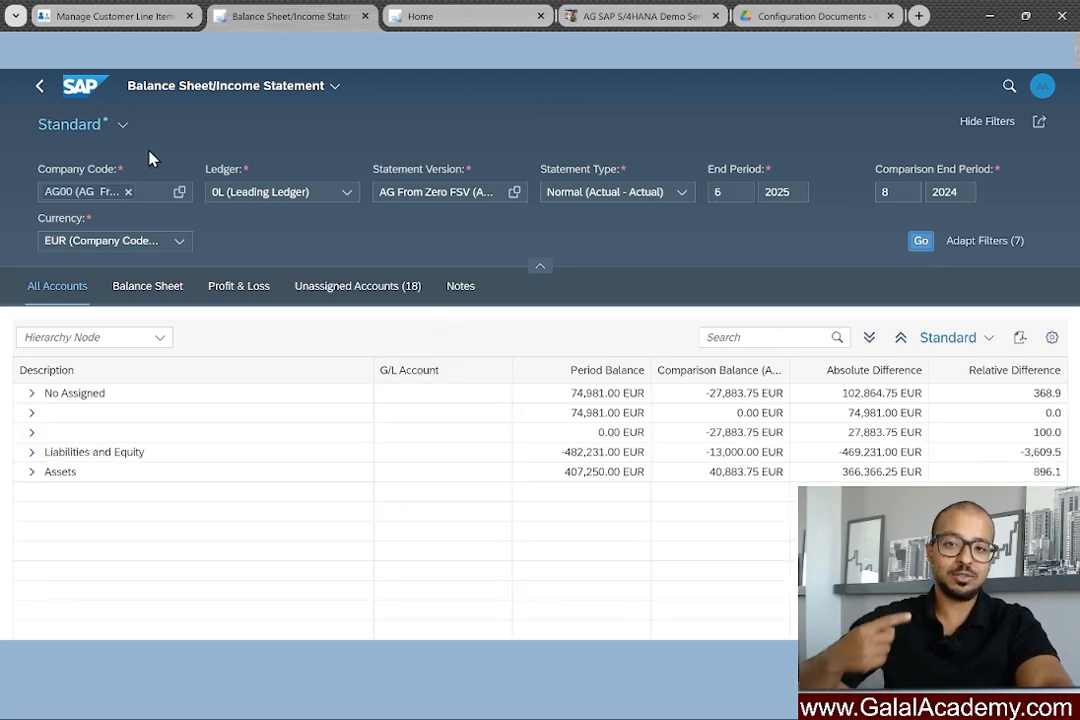
Save the current filters as a public default view named ZAG_RECLASS_JUNE25.
{"action": "left_click", "coordinate": [122, 125]}
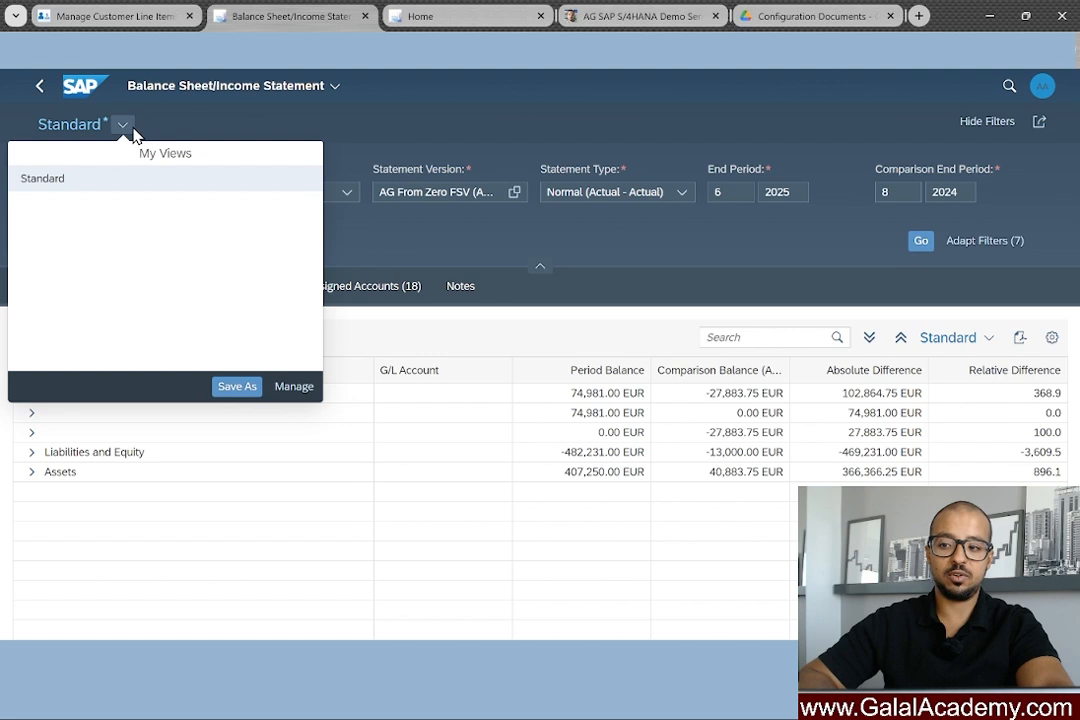
{"action": "left_click", "coordinate": [243, 386]}
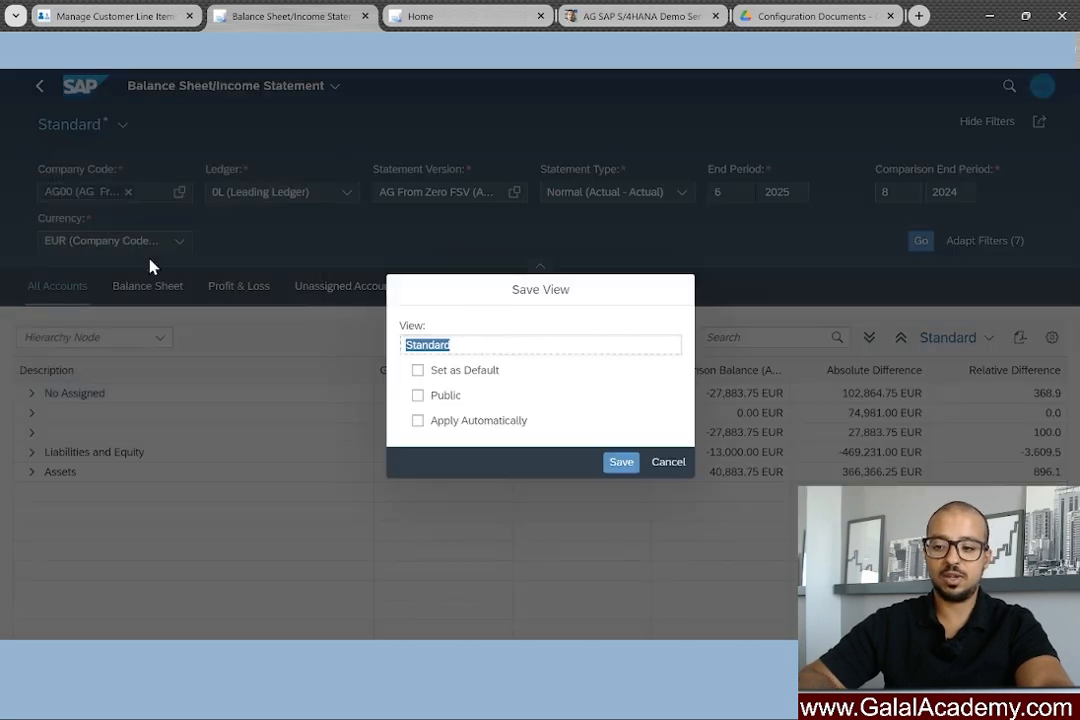
{"action": "type", "text": "ZAG_RECLASS_JUNE"}
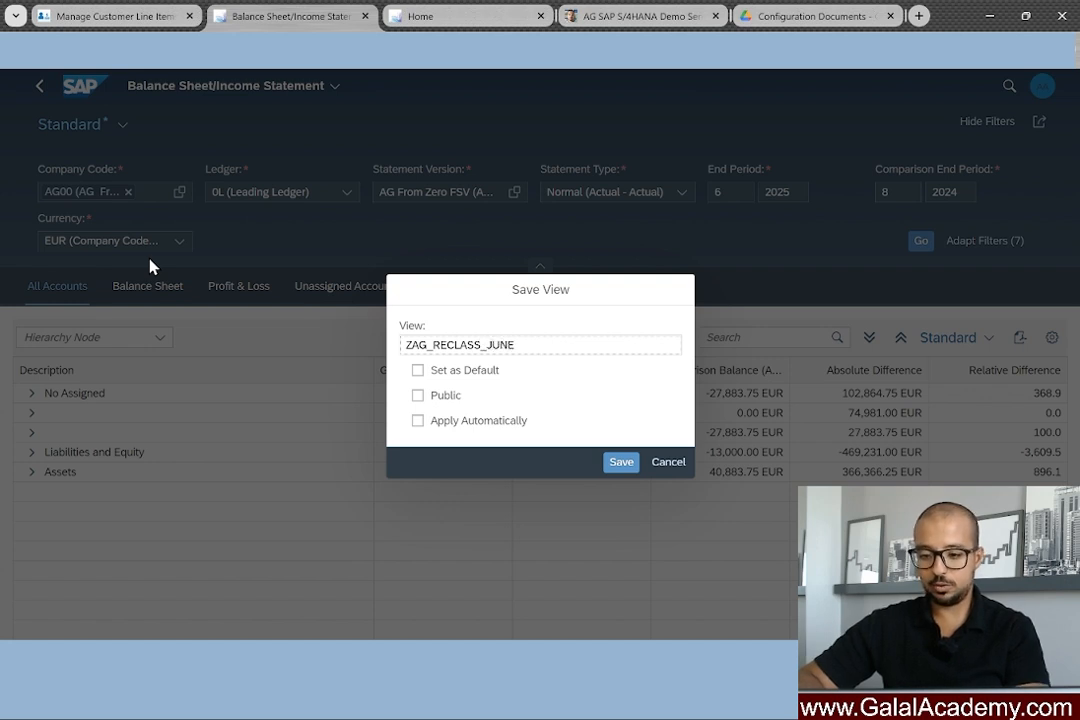
{"action": "type", "text": "25"}
{"action": "left_click", "coordinate": [420, 372]}
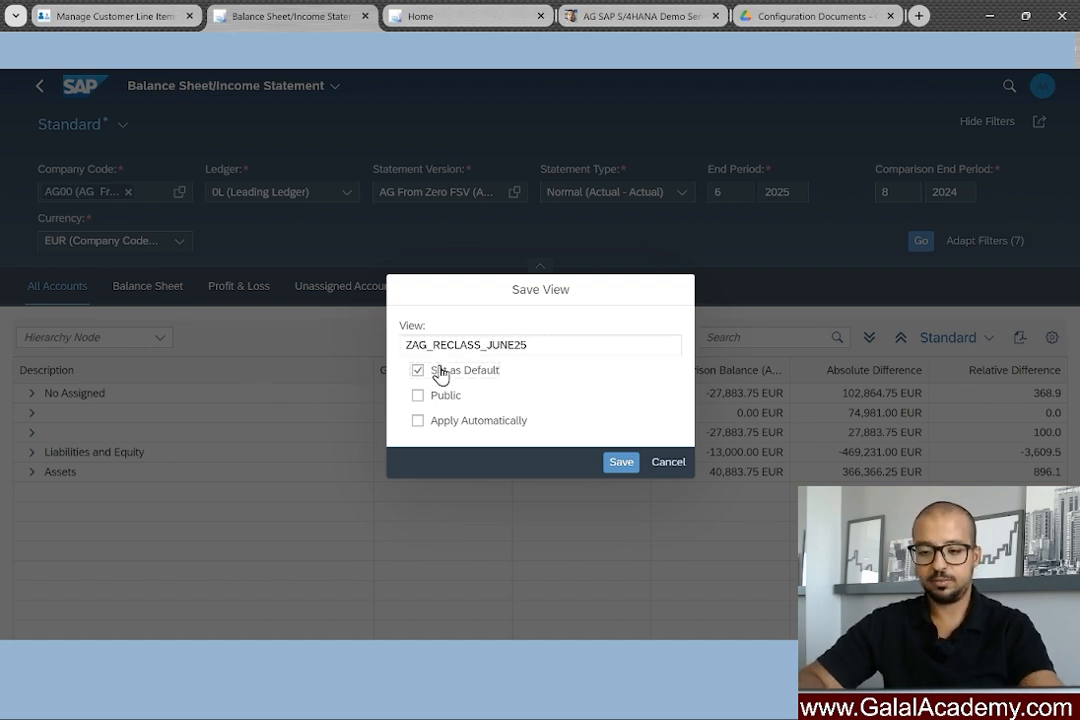
{"action": "left_click", "coordinate": [441, 395]}
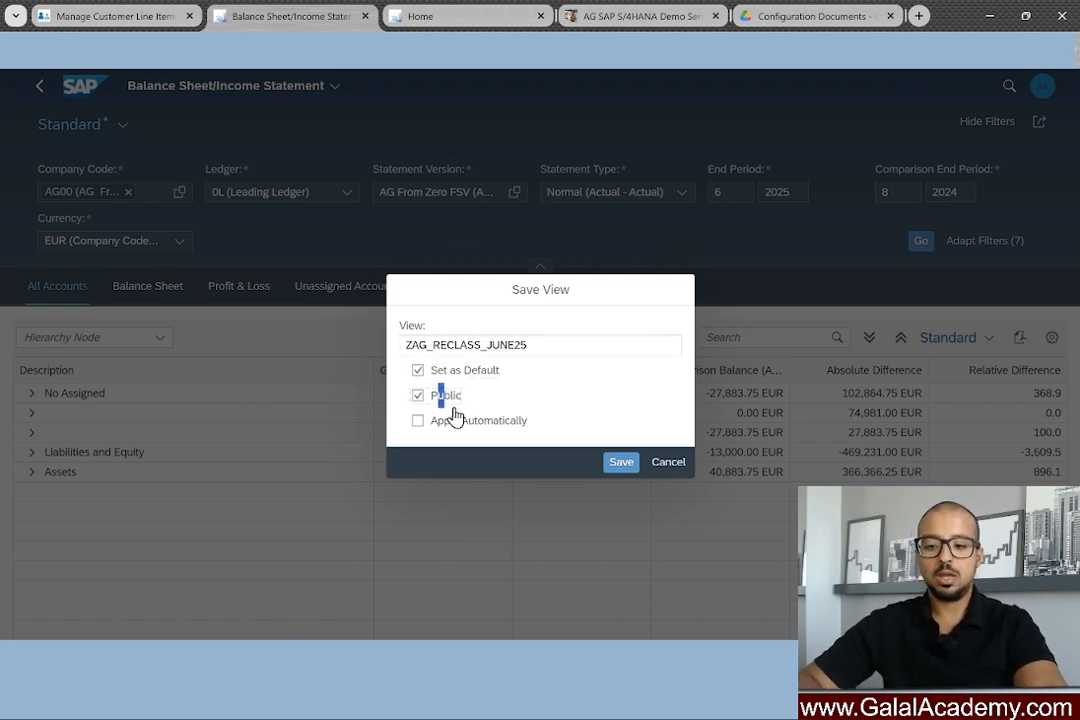
{"action": "left_click", "coordinate": [622, 464]}
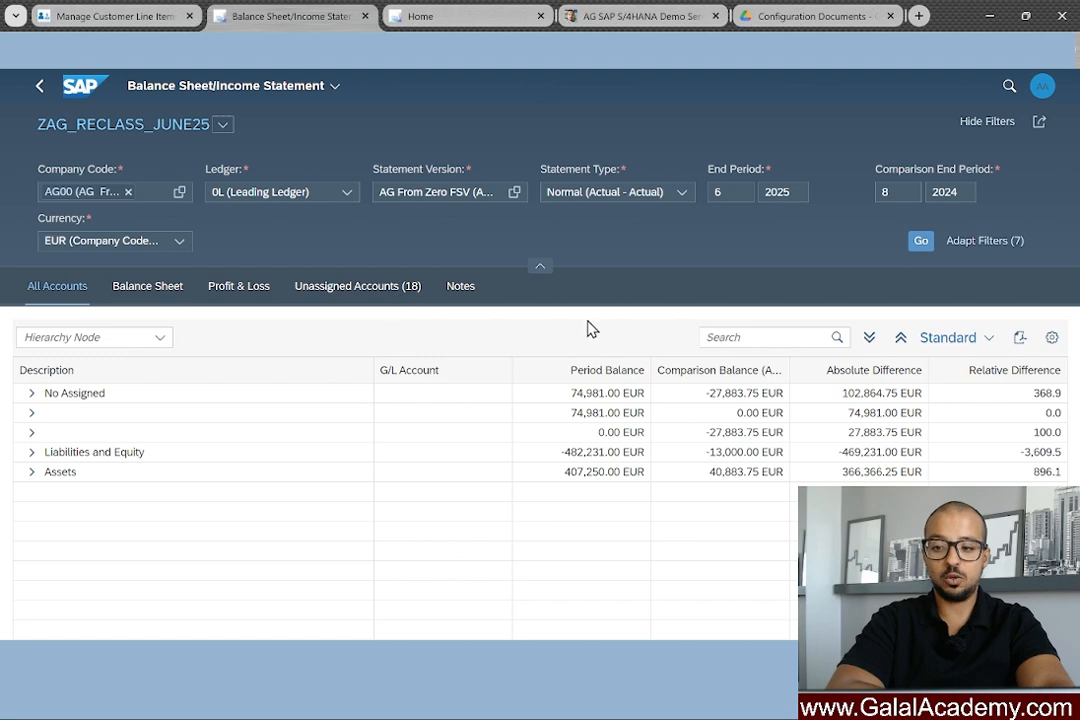
Restrict the report to balance sheet accounts and expand Liabilities and Equity and Assets, down to the Domestic Receivables accounts.
{"action": "left_click", "coordinate": [147, 290]}
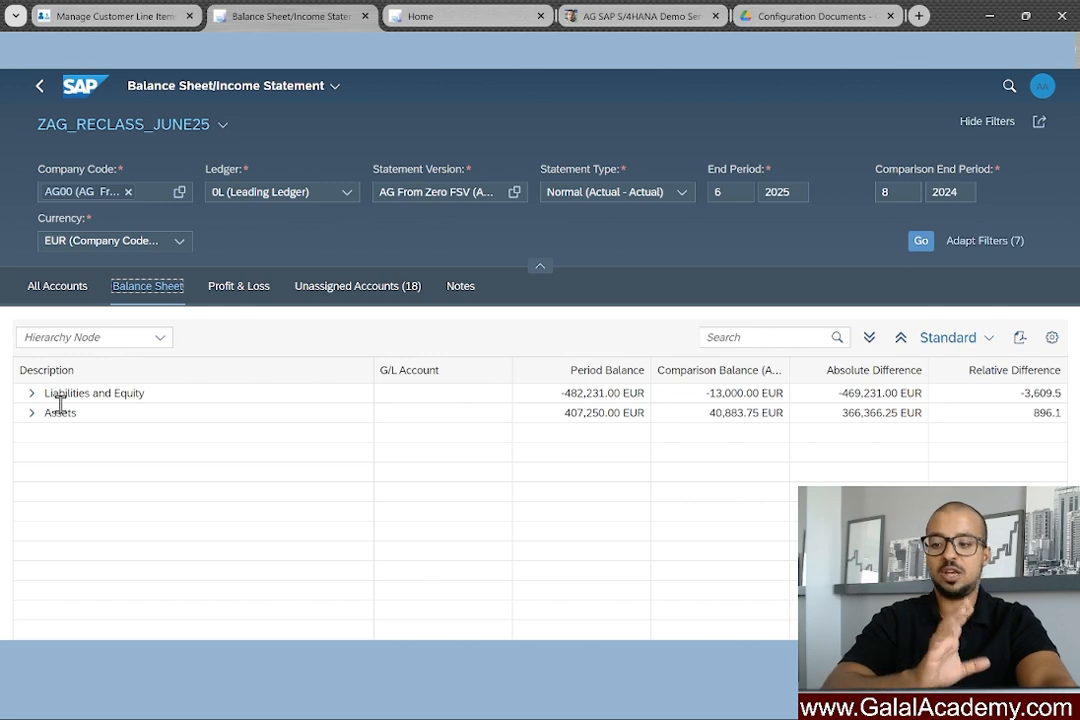
{"action": "left_click", "coordinate": [31, 395]}
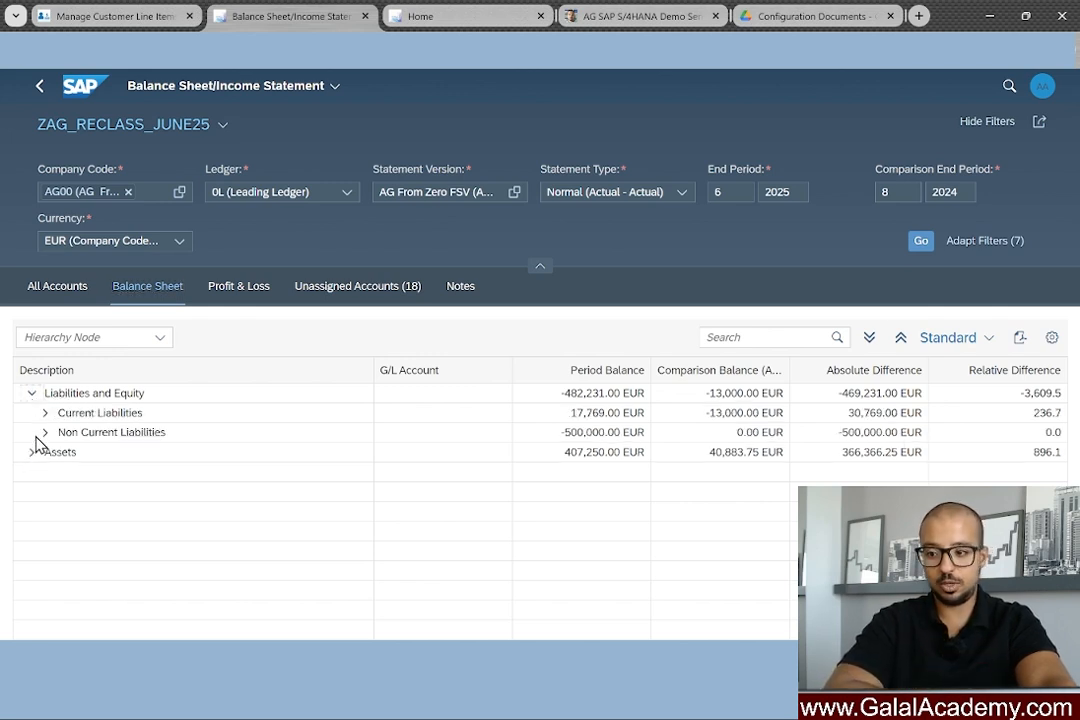
{"action": "left_click", "coordinate": [31, 453]}
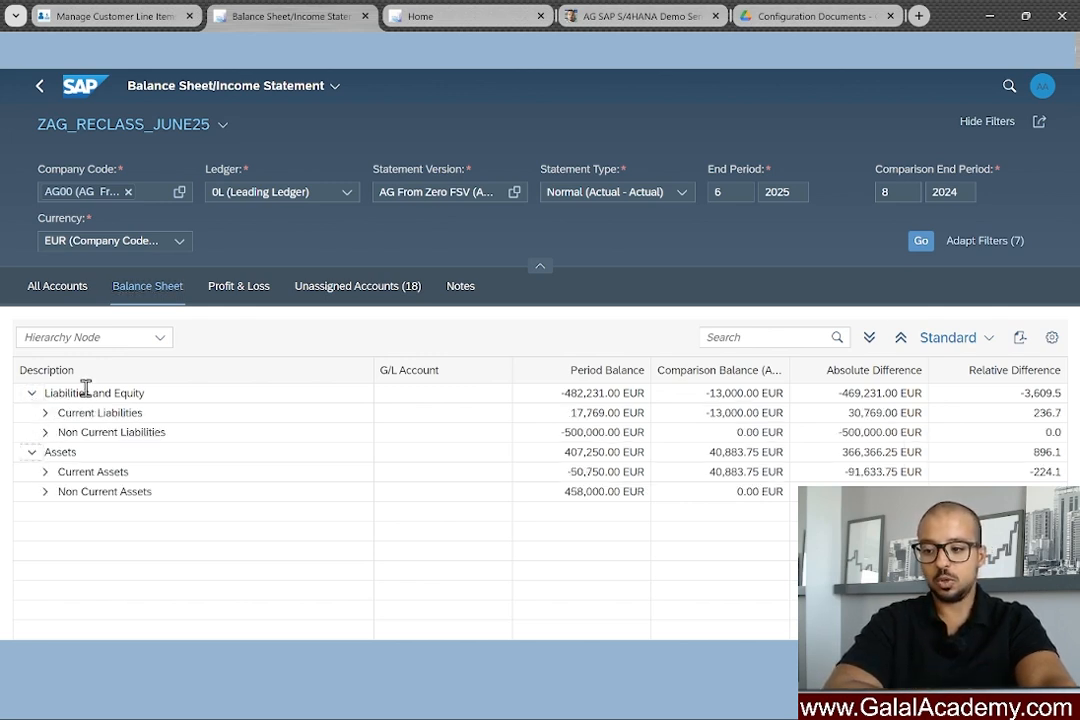
{"action": "left_click", "coordinate": [45, 473]}
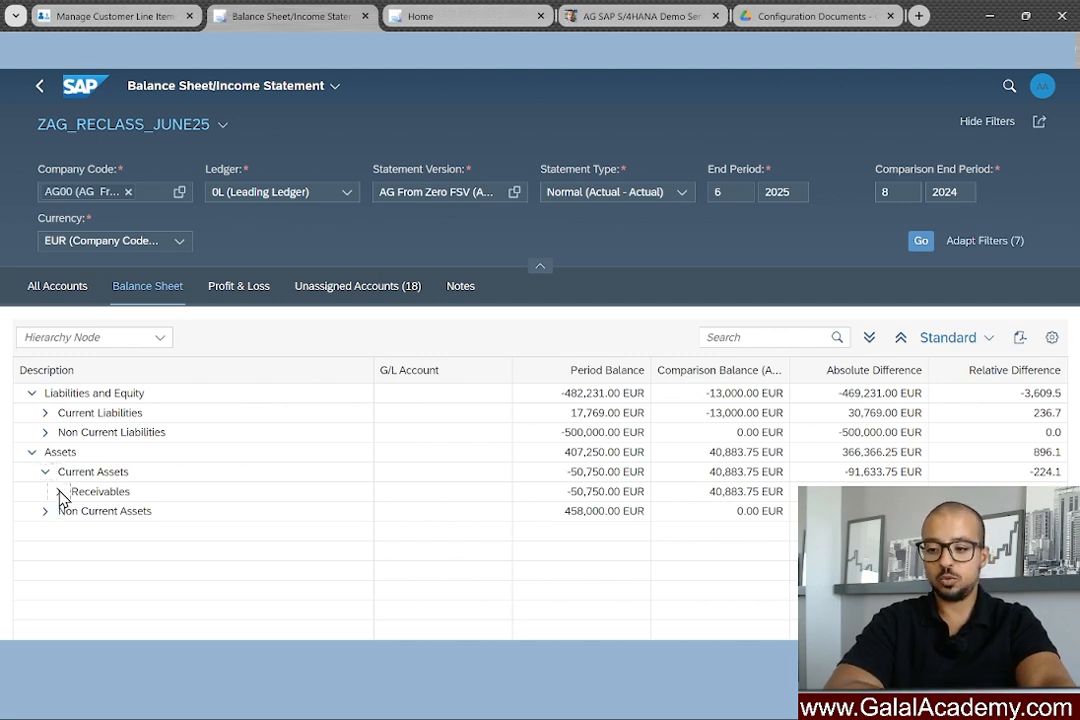
{"action": "left_click", "coordinate": [59, 492]}
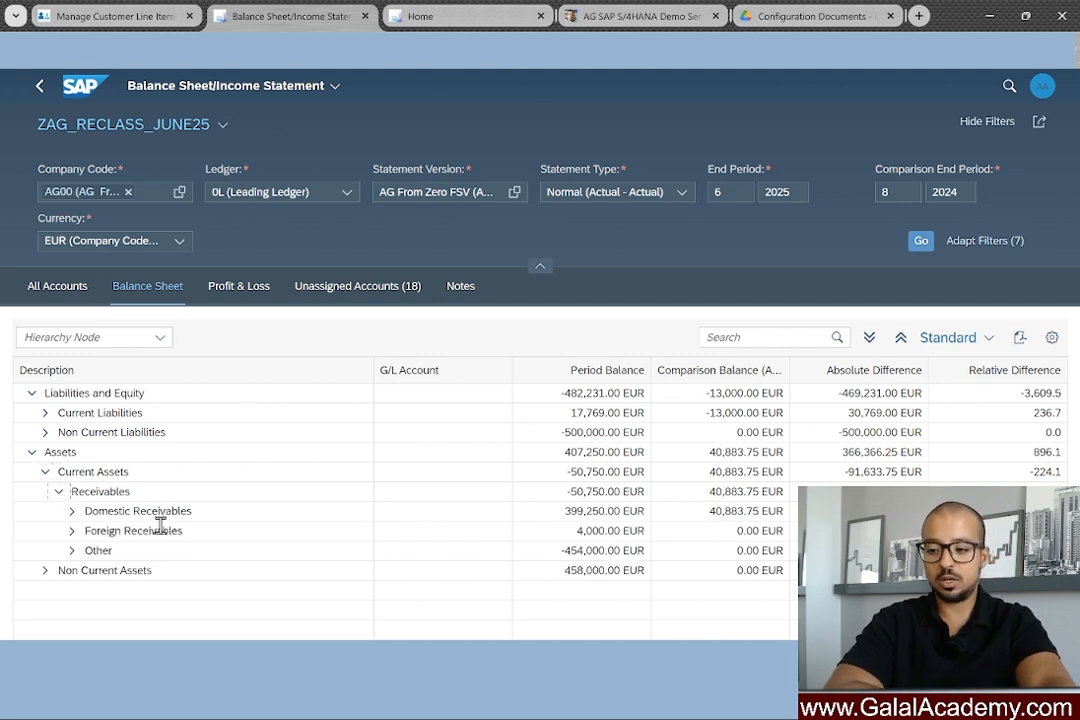
{"action": "left_click", "coordinate": [72, 511]}
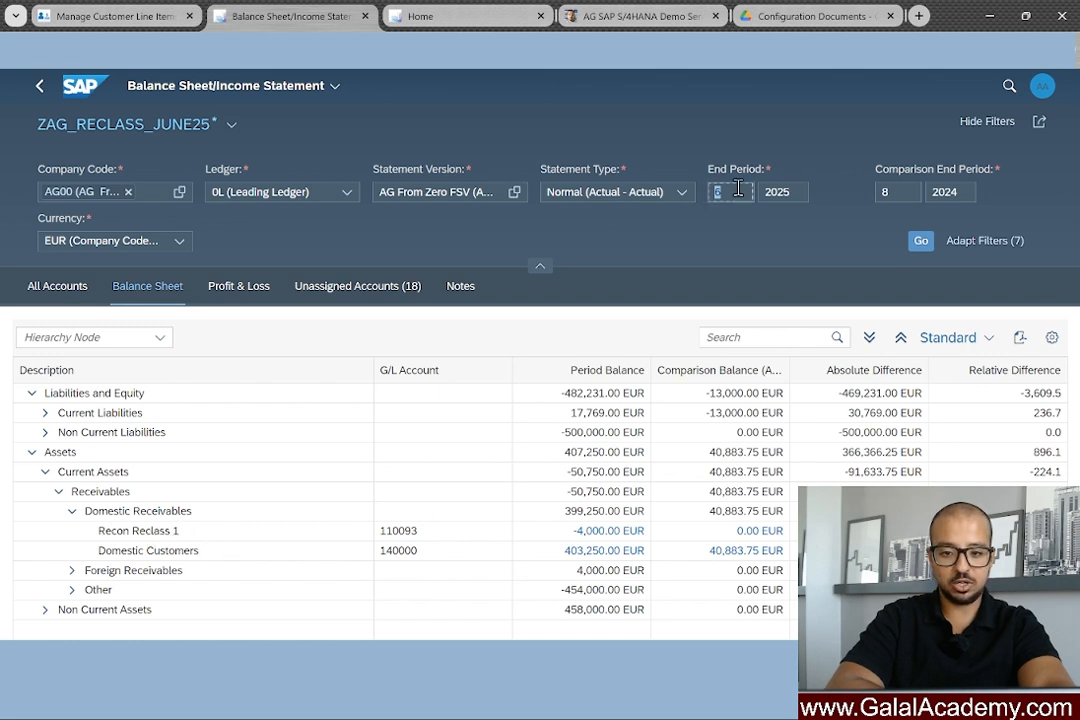
Rerun the balance sheet for end period 7 and expand Assets down to Domestic Receivables to examine the Domestic Customers balance.
{"action": "type", "text": "7"}
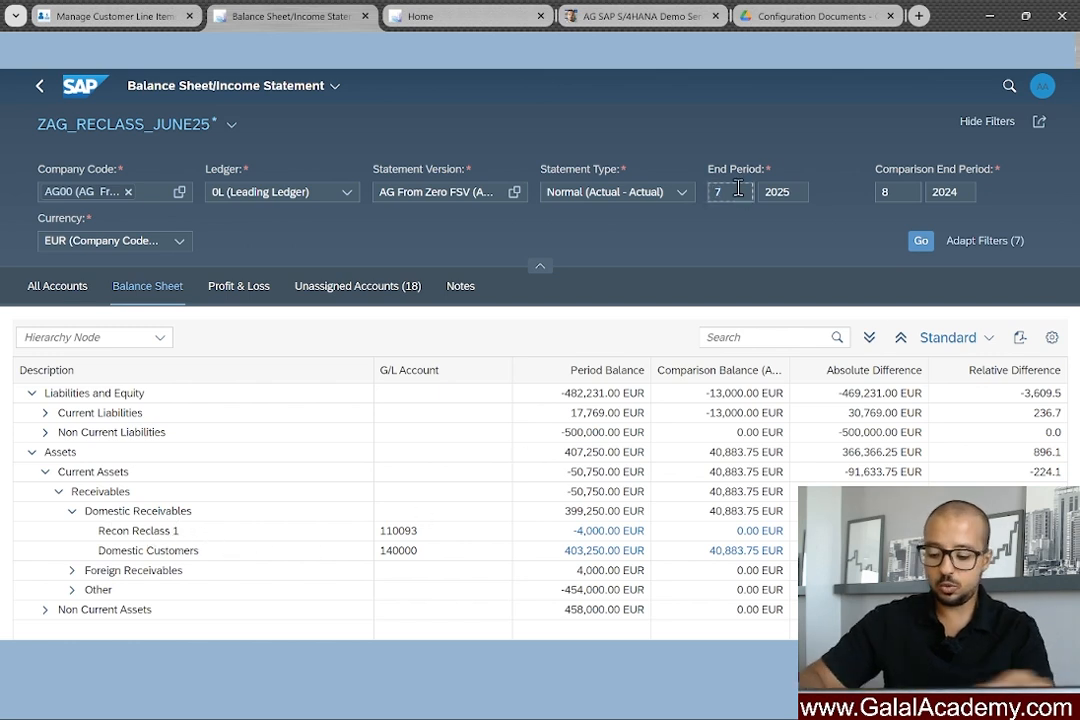
{"action": "left_click", "coordinate": [920, 241]}
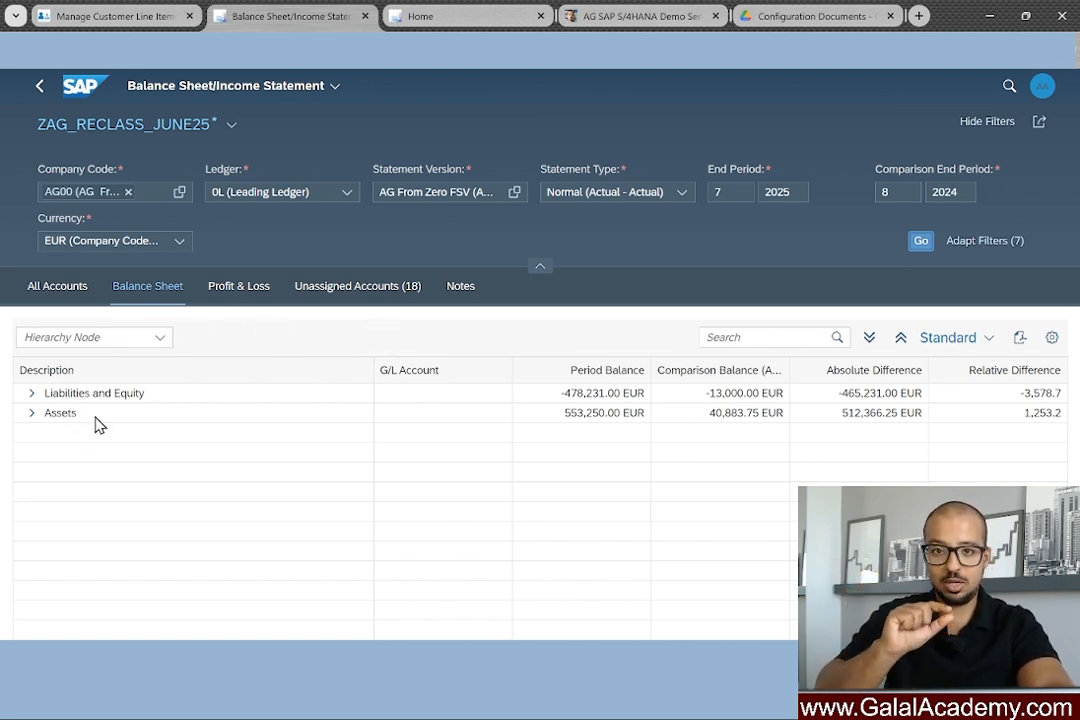
{"action": "left_click", "coordinate": [32, 415]}
{"action": "left_click", "coordinate": [44, 432]}
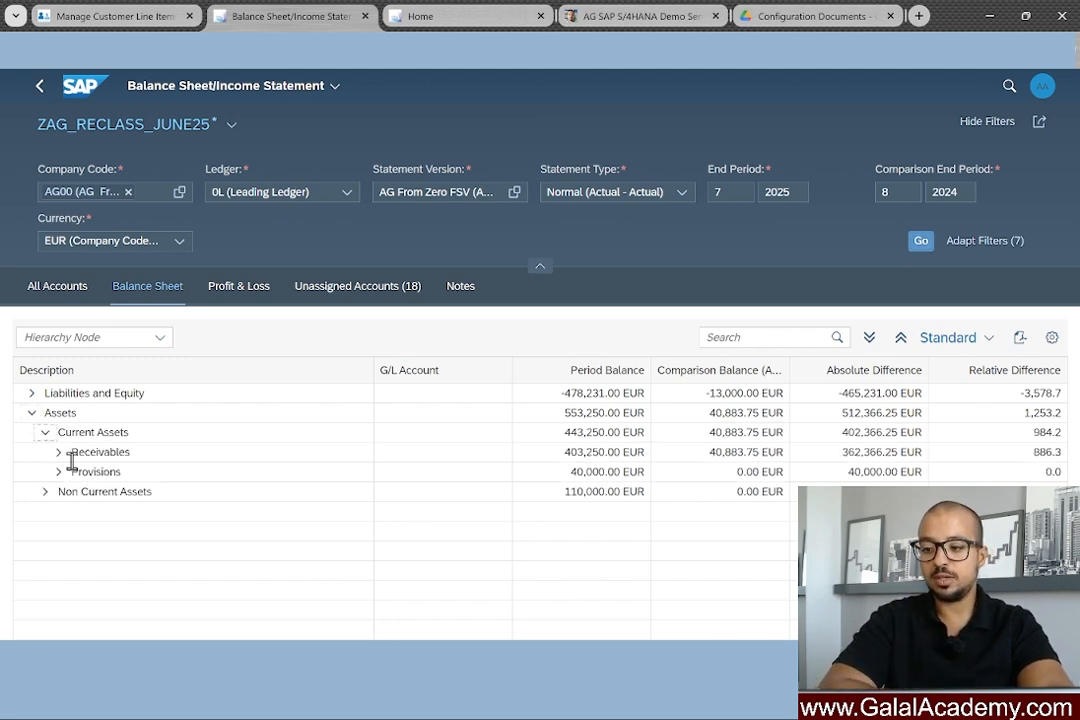
{"action": "left_click", "coordinate": [58, 453]}
{"action": "left_click", "coordinate": [71, 471]}
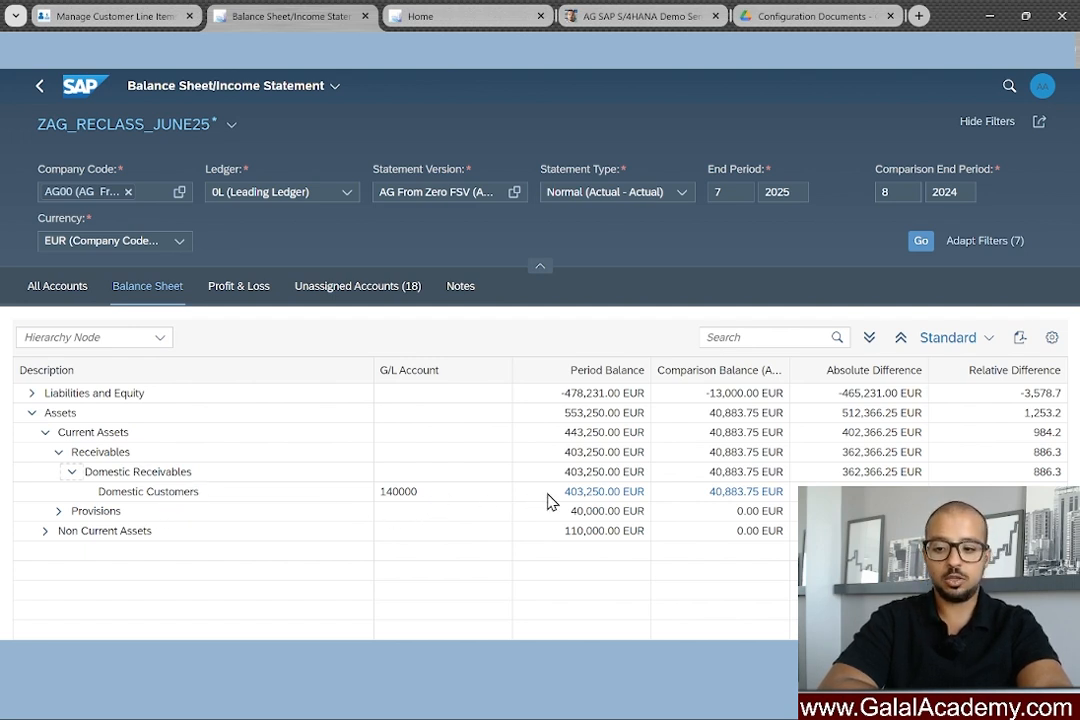
{"action": "left_click_drag", "start_coordinate": [566, 491], "coordinate": [646, 494]}
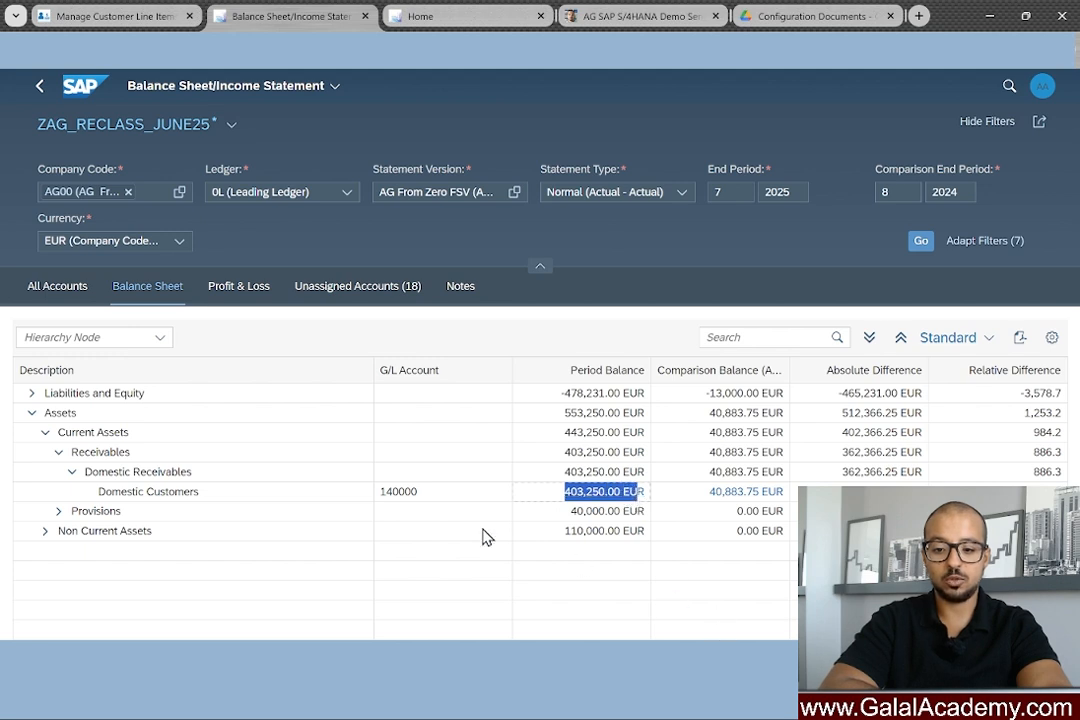
{"action": "left_click", "coordinate": [72, 472]}
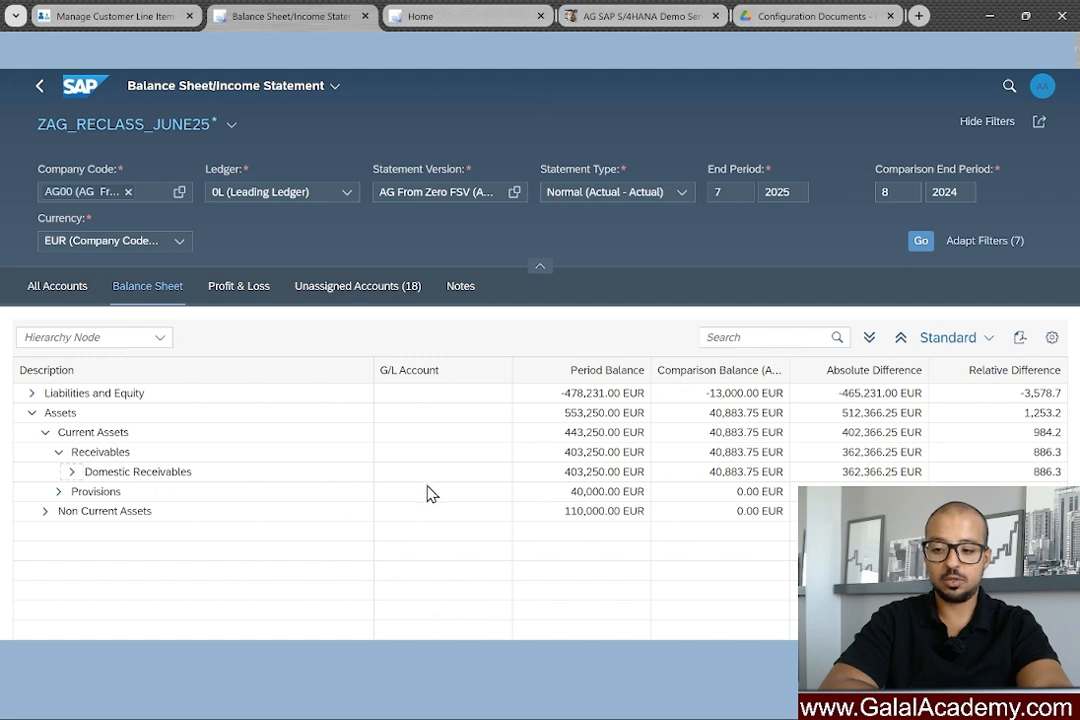
{"action": "left_click_drag", "start_coordinate": [564, 474], "coordinate": [626, 480]}
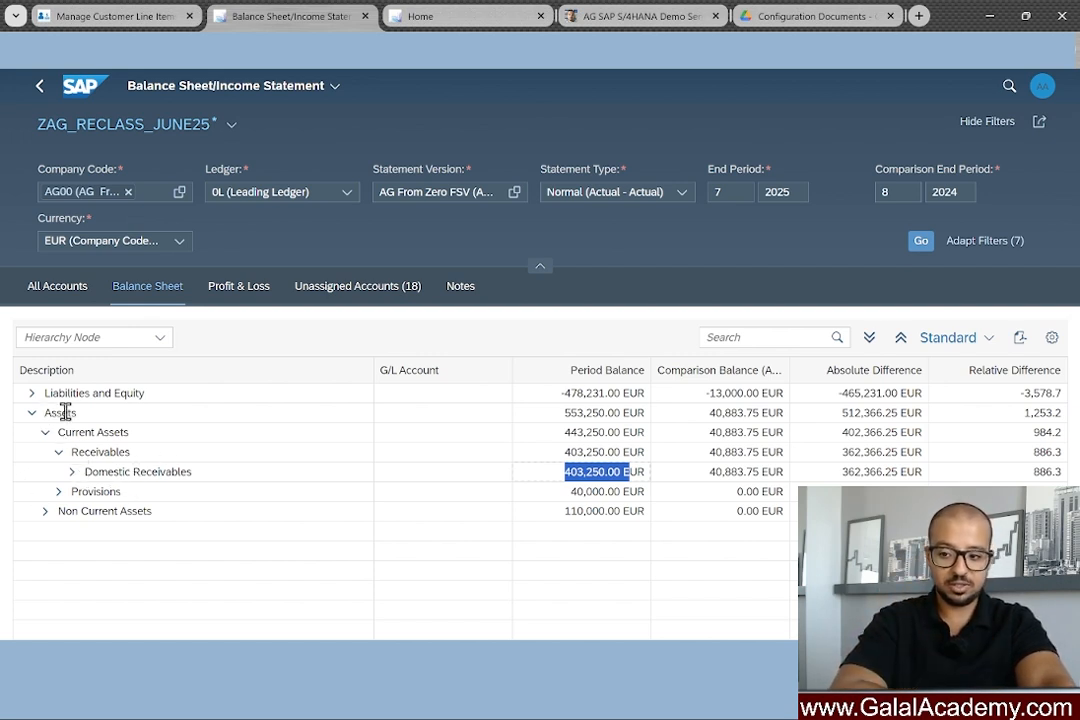
Expand Liabilities and Equity down to Payables to examine the vendor account balance.
{"action": "left_click", "coordinate": [32, 393]}
{"action": "left_click", "coordinate": [45, 413]}
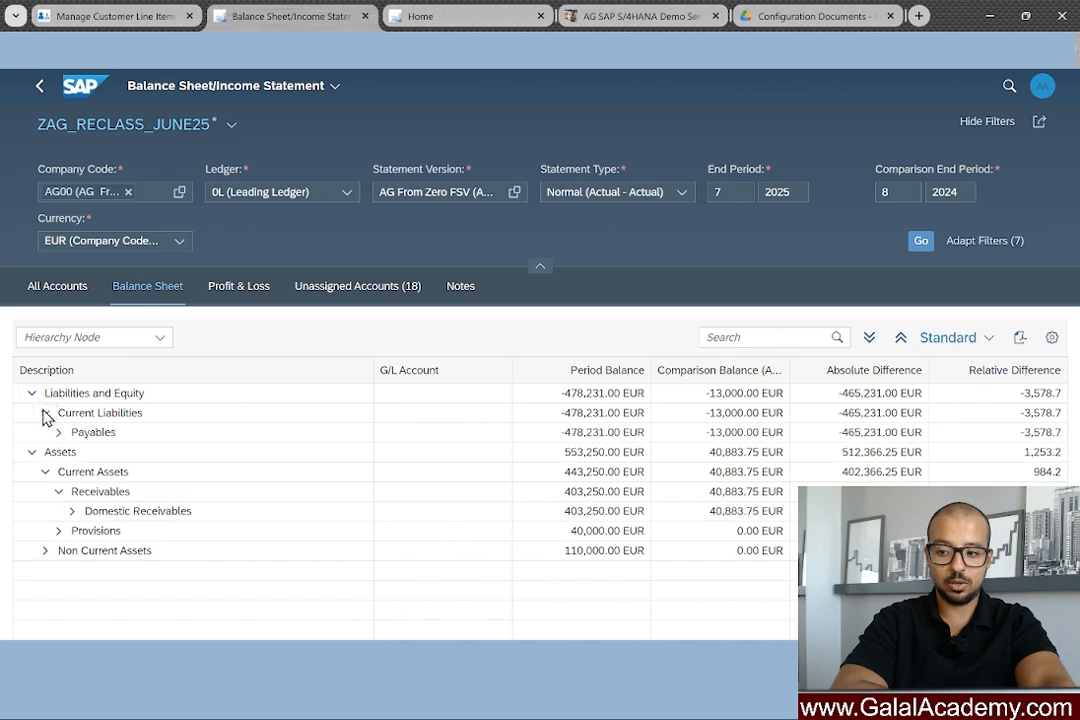
{"action": "left_click", "coordinate": [58, 432]}
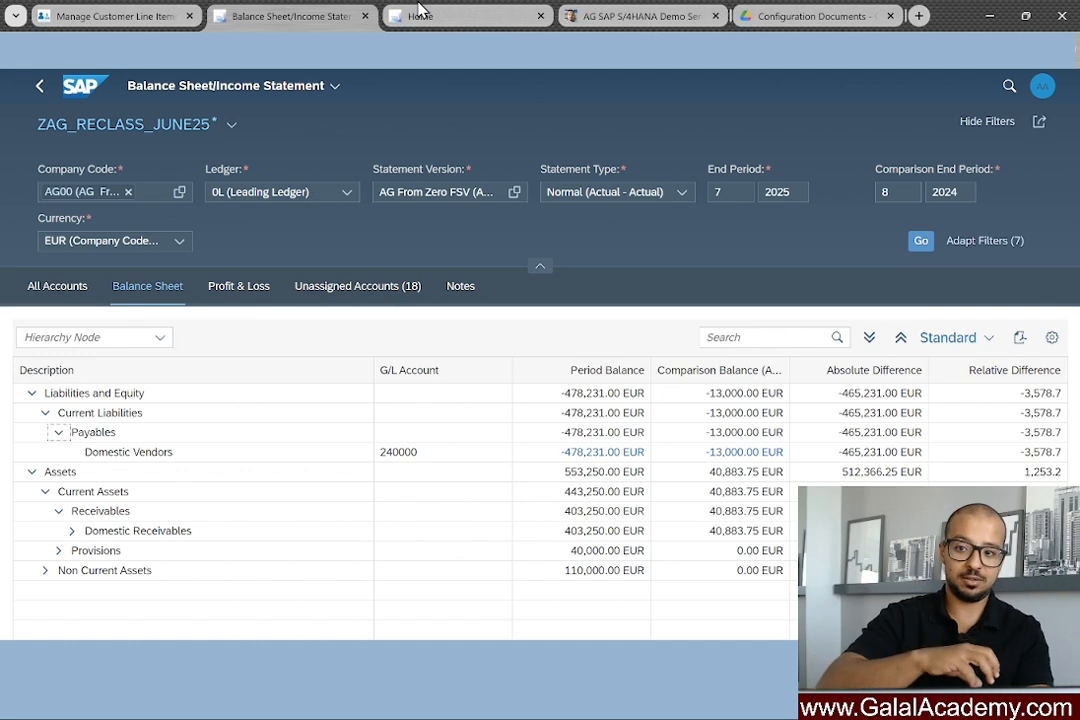
Open the Regroup Receivables / Payables app from the Reclassification and Regrouping group and load the variant AG_D_01.
{"action": "left_click", "coordinate": [455, 17]}
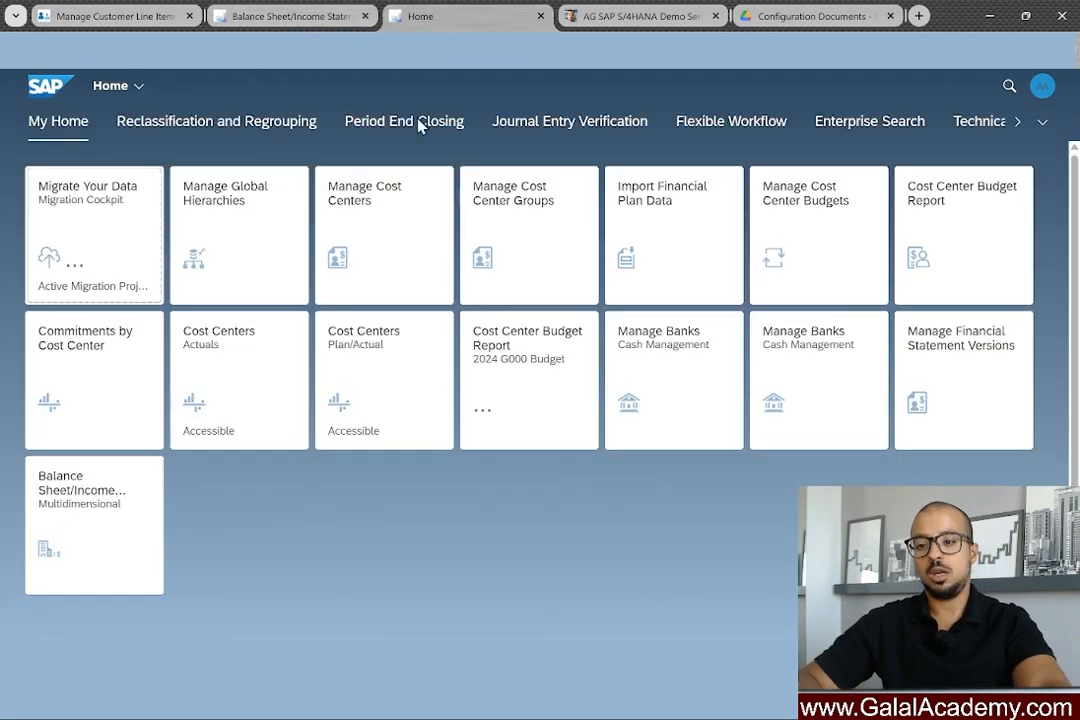
{"action": "left_click", "coordinate": [266, 129]}
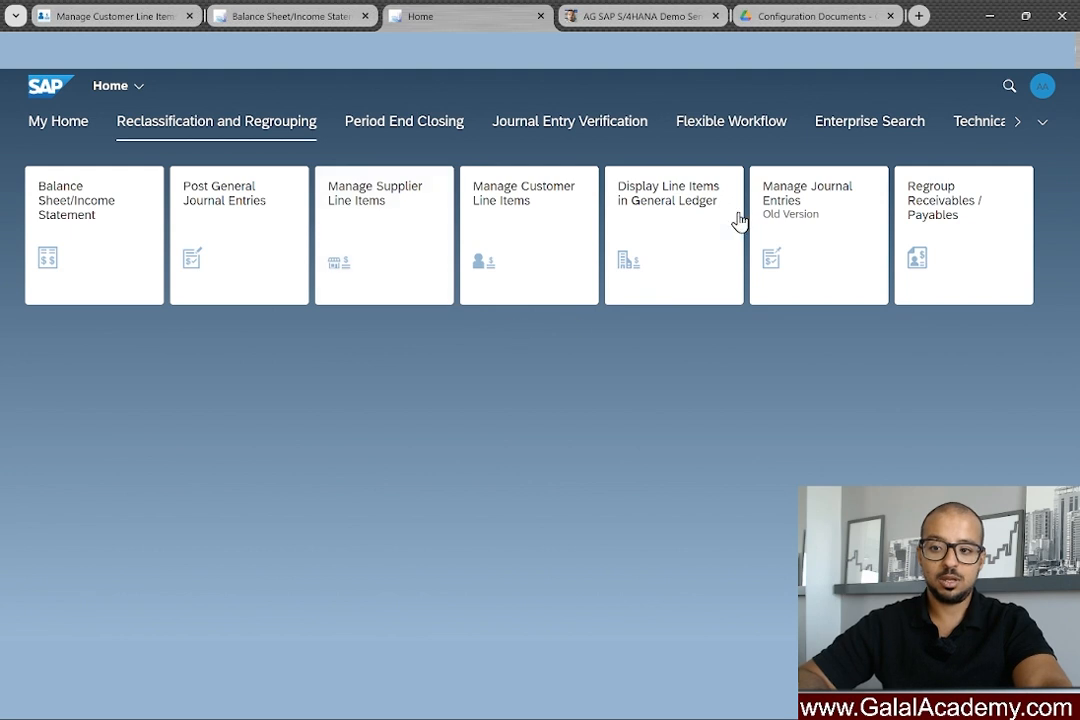
{"action": "left_click", "coordinate": [960, 263]}
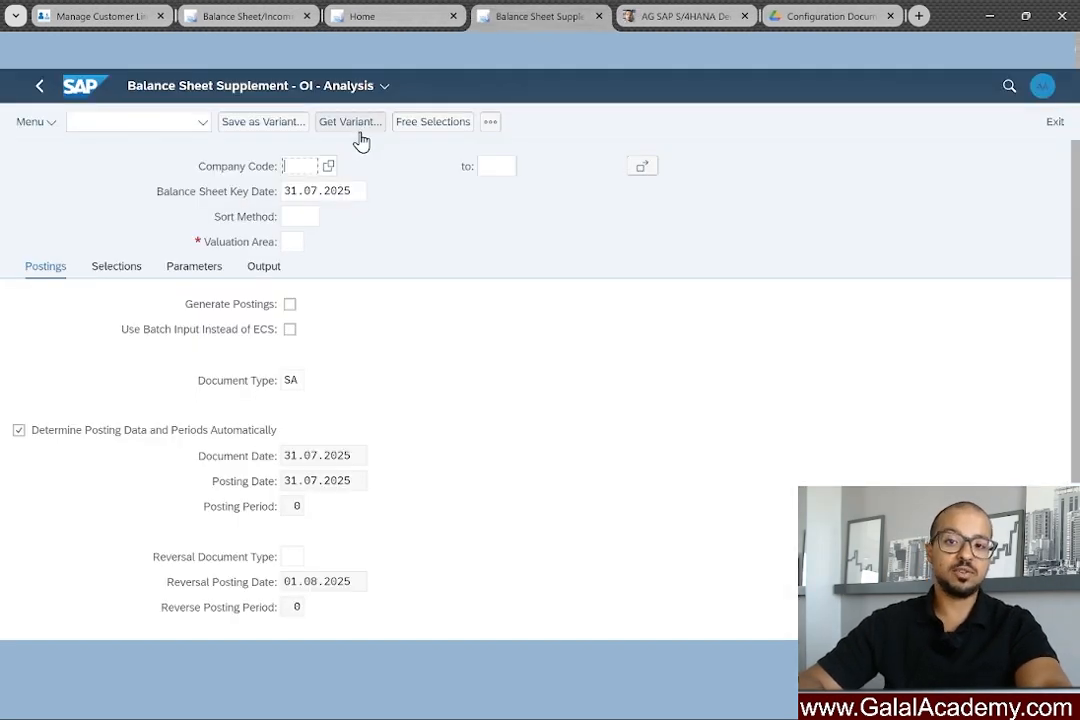
{"action": "left_click", "coordinate": [357, 131]}
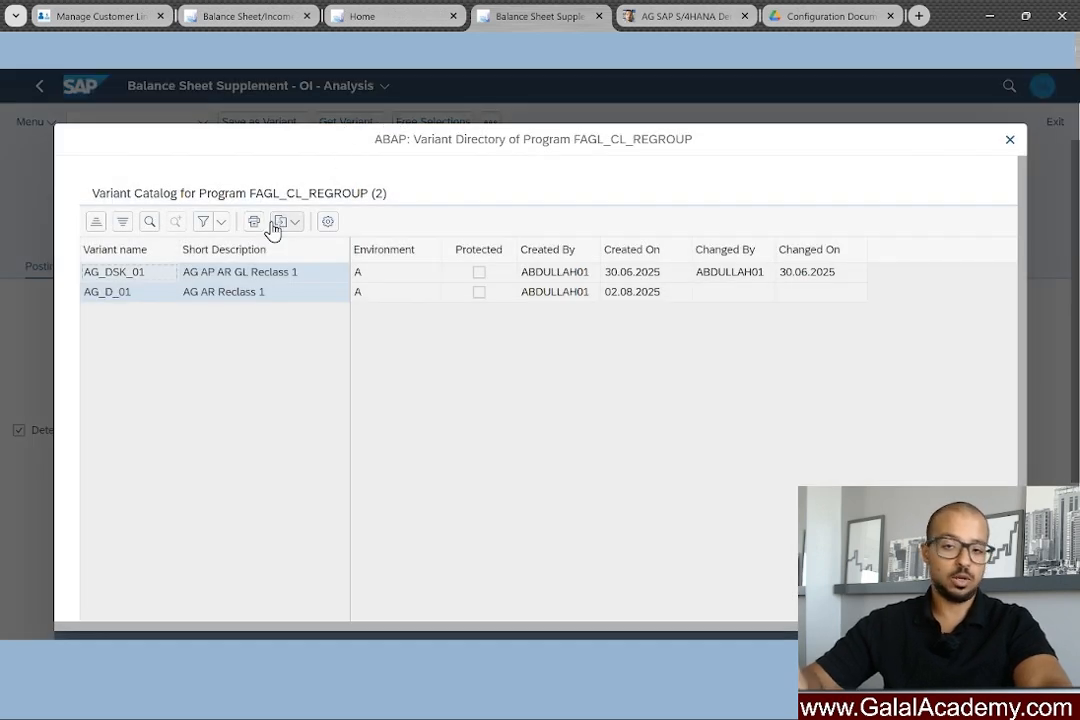
{"action": "double_click", "coordinate": [108, 296]}
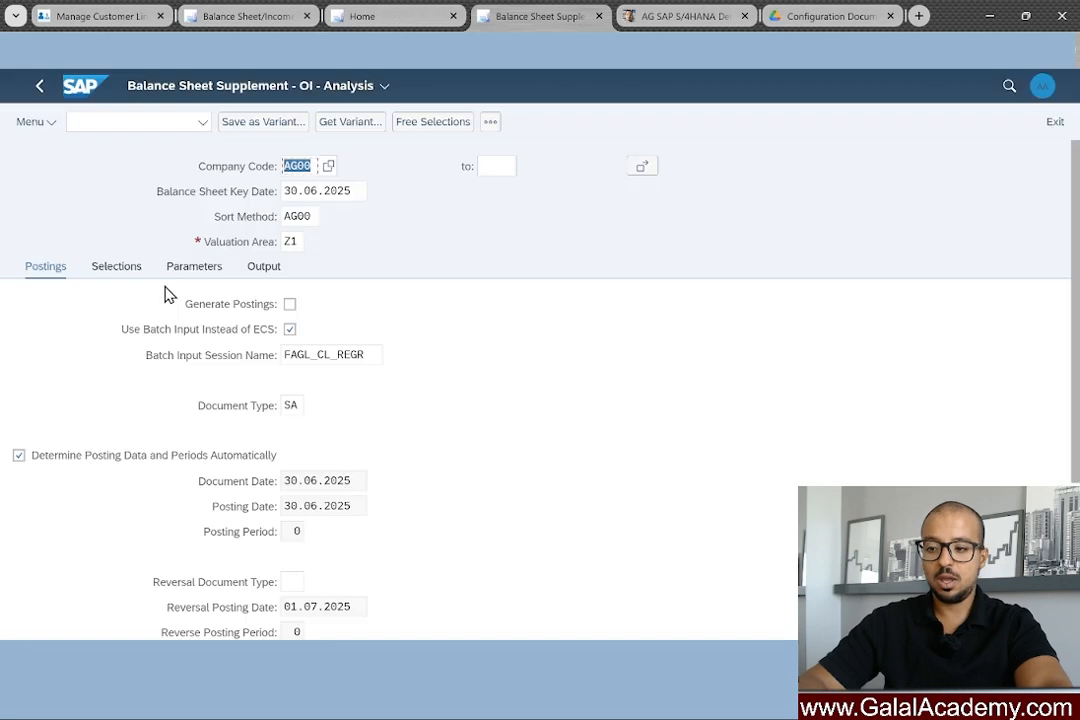
Set the balance sheet key date to 31.07.2025 and review the posting and reversal settings.
{"action": "left_click", "coordinate": [310, 193]}
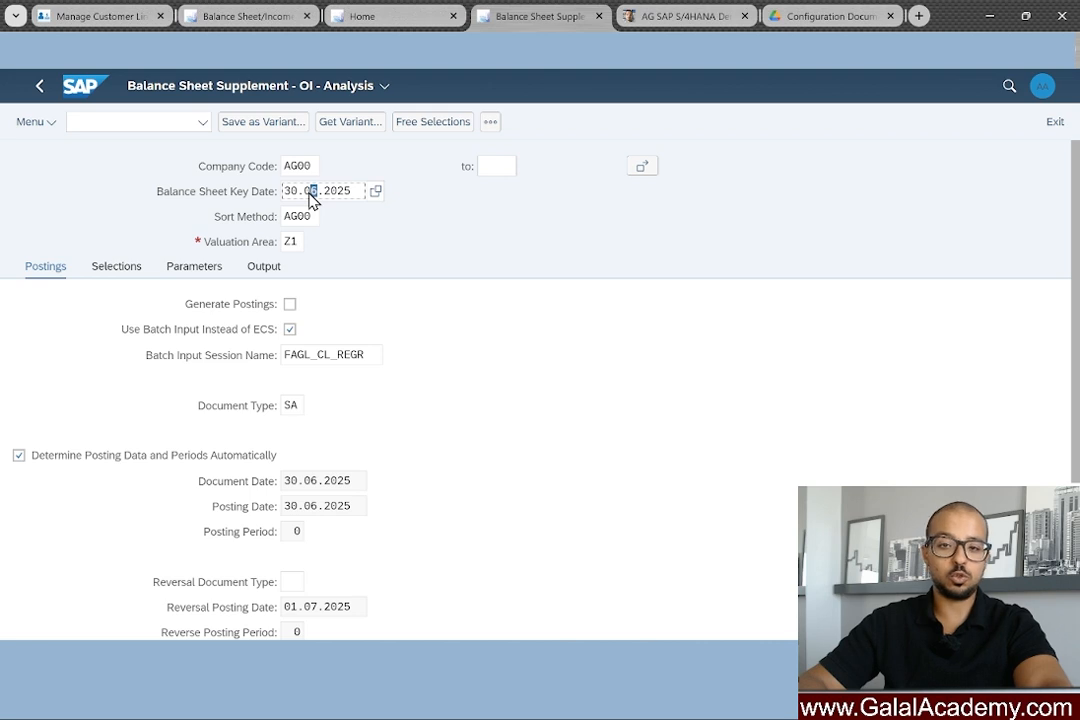
{"action": "left_click_drag", "start_coordinate": [299, 194], "coordinate": [287, 194]}
{"action": "type", "text": "31.07"}
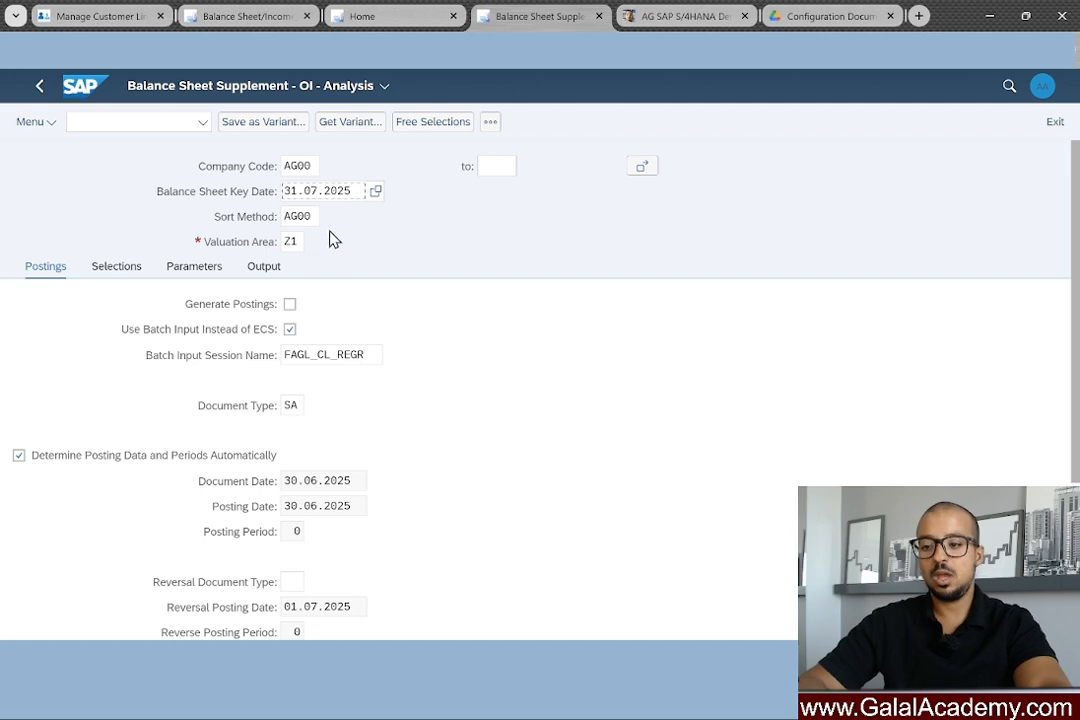
{"action": "scroll", "coordinate": [362, 250], "scroll_direction": "down", "scroll_amount": 3}
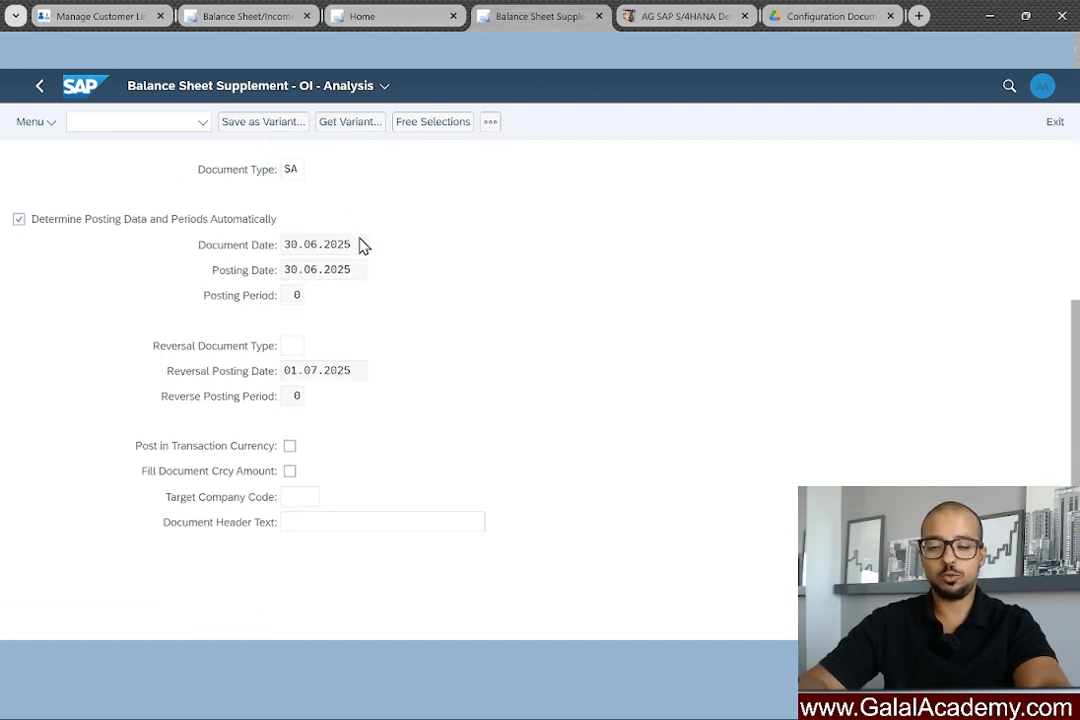
{"action": "scroll", "coordinate": [359, 235], "scroll_direction": "up", "scroll_amount": 3}
{"action": "scroll", "coordinate": [315, 250], "scroll_direction": "down", "scroll_amount": 3}
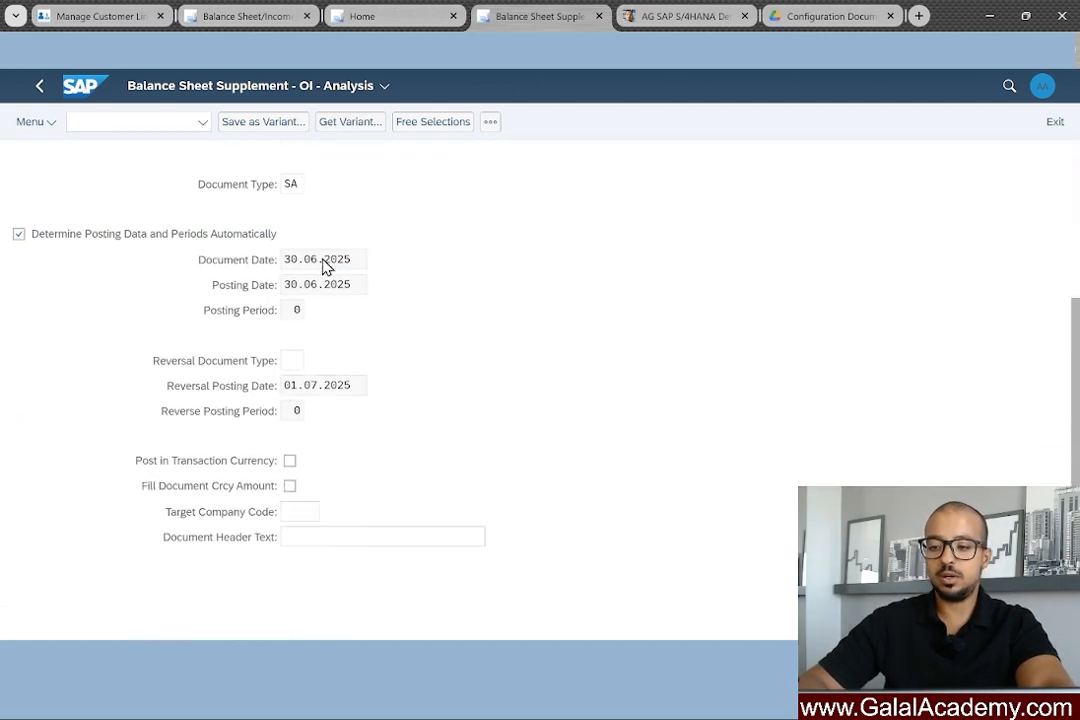
{"action": "scroll", "coordinate": [325, 266], "scroll_direction": "up", "scroll_amount": 3}
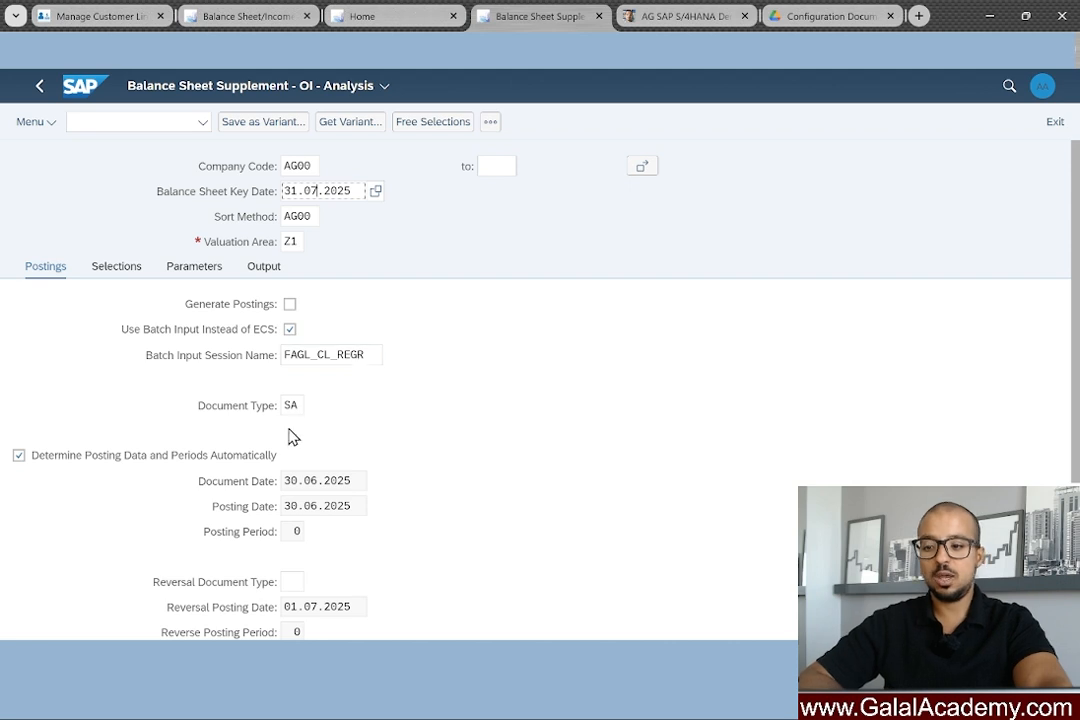
{"action": "scroll", "coordinate": [297, 424], "scroll_direction": "down", "scroll_amount": 5}
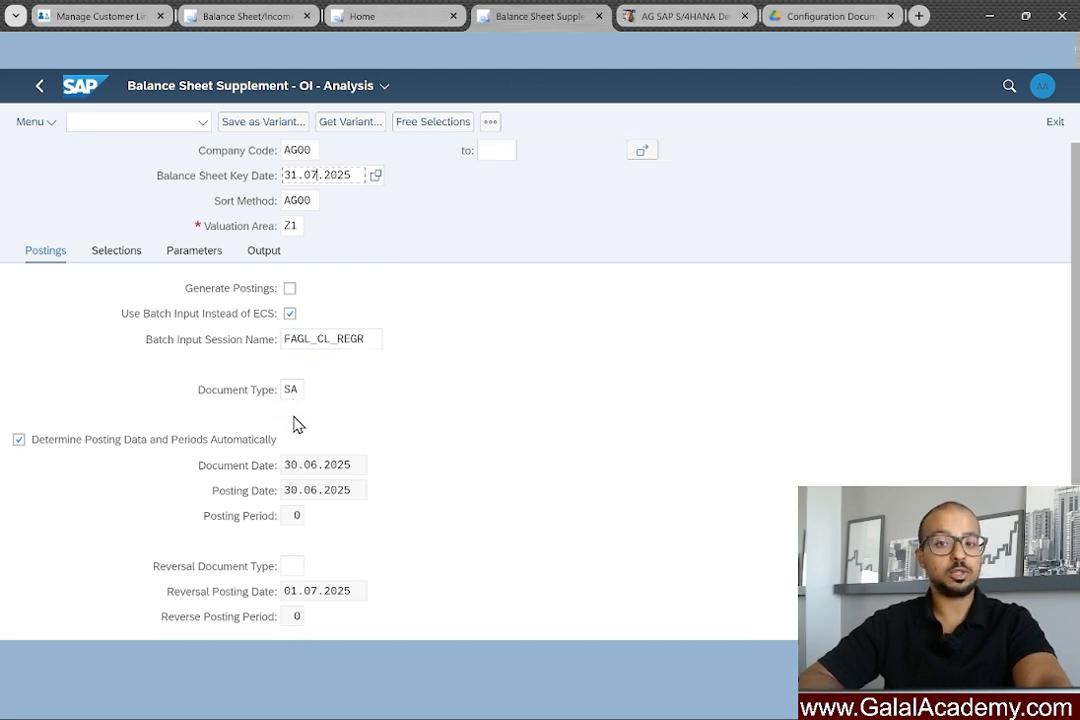
Apply the 31.07.2025 key date and review the automatically determined posting and reversal dates, keeping automatic determination enabled.
{"action": "scroll", "coordinate": [333, 265], "scroll_direction": "up", "scroll_amount": 5}
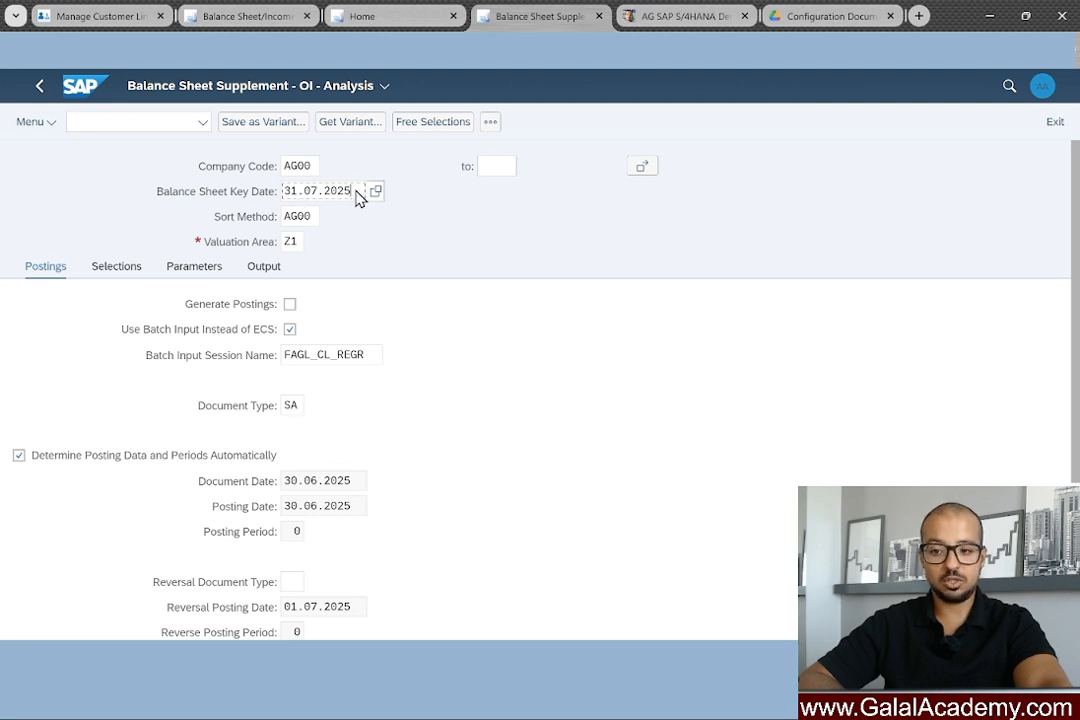
{"action": "key", "text": "Return"}
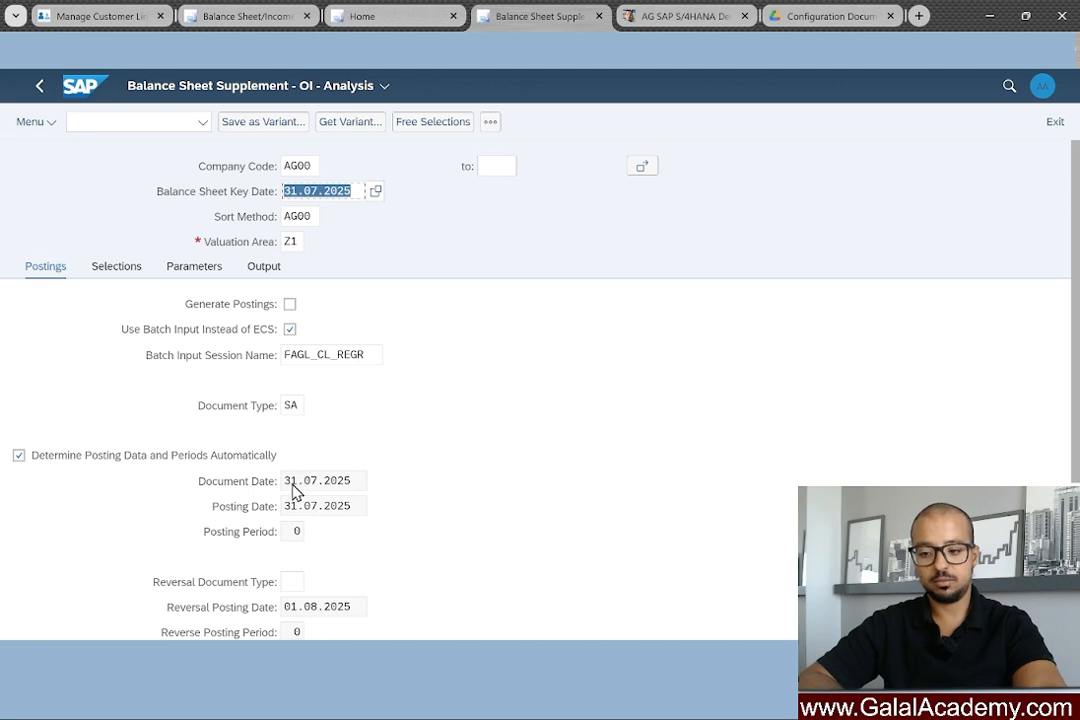
{"action": "left_click", "coordinate": [19, 457]}
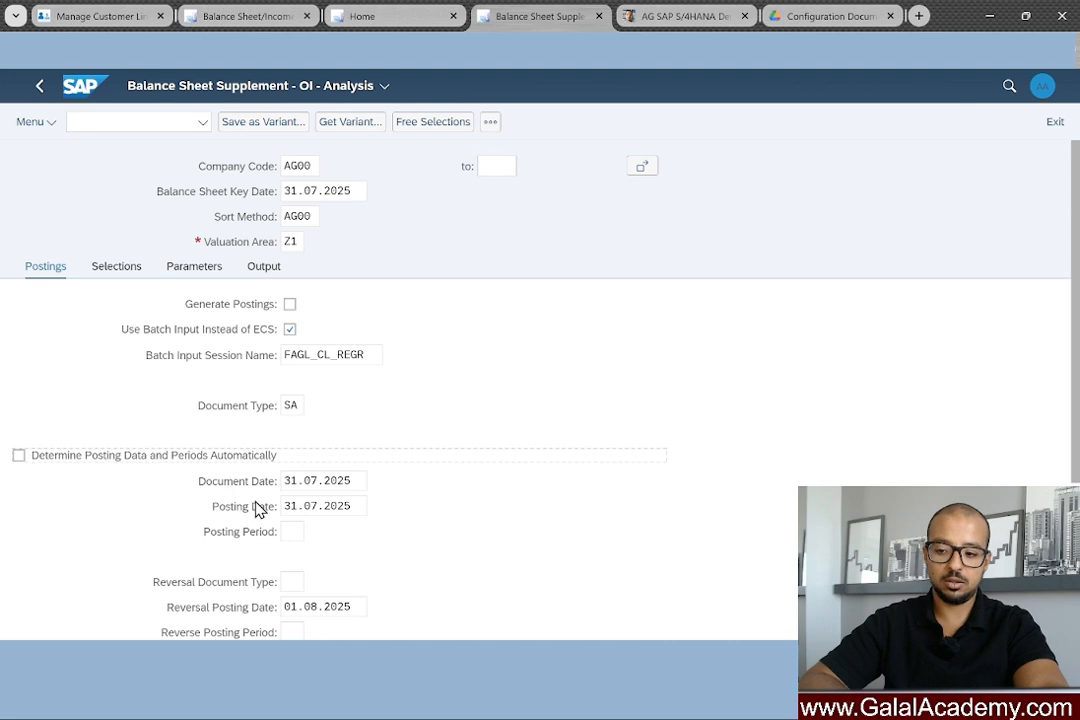
{"action": "left_click", "coordinate": [20, 456]}
{"action": "scroll", "coordinate": [258, 530], "scroll_direction": "down", "scroll_amount": 3}
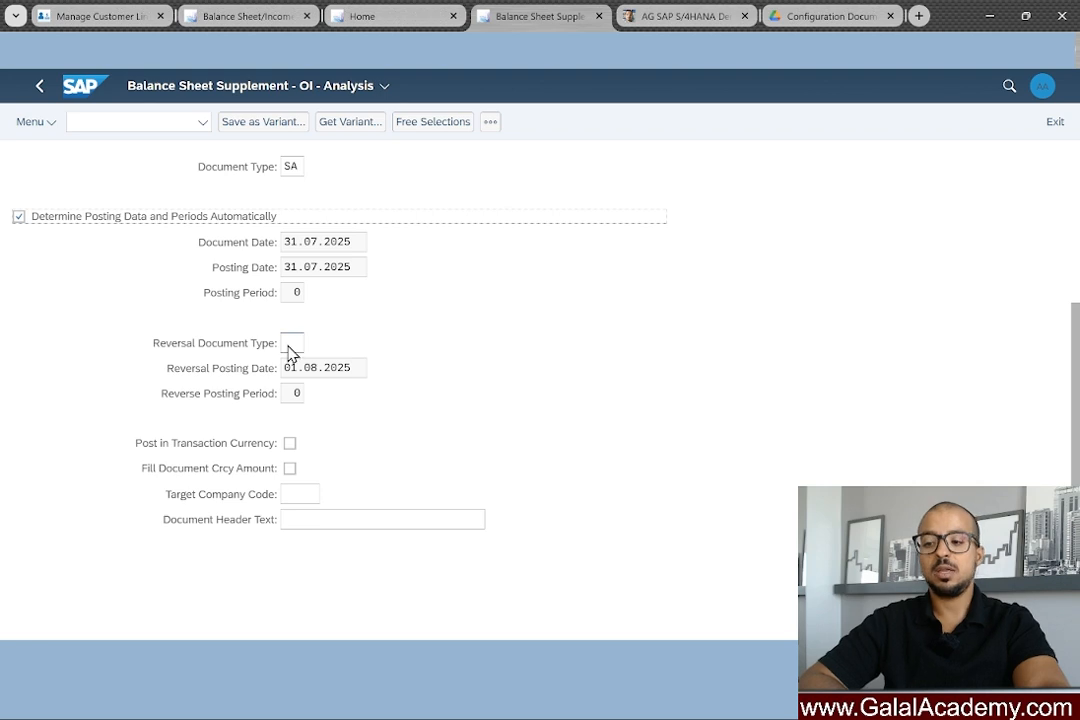
{"action": "scroll", "coordinate": [288, 352], "scroll_direction": "up", "scroll_amount": 3}
{"action": "scroll", "coordinate": [284, 566], "scroll_direction": "down", "scroll_amount": 3}
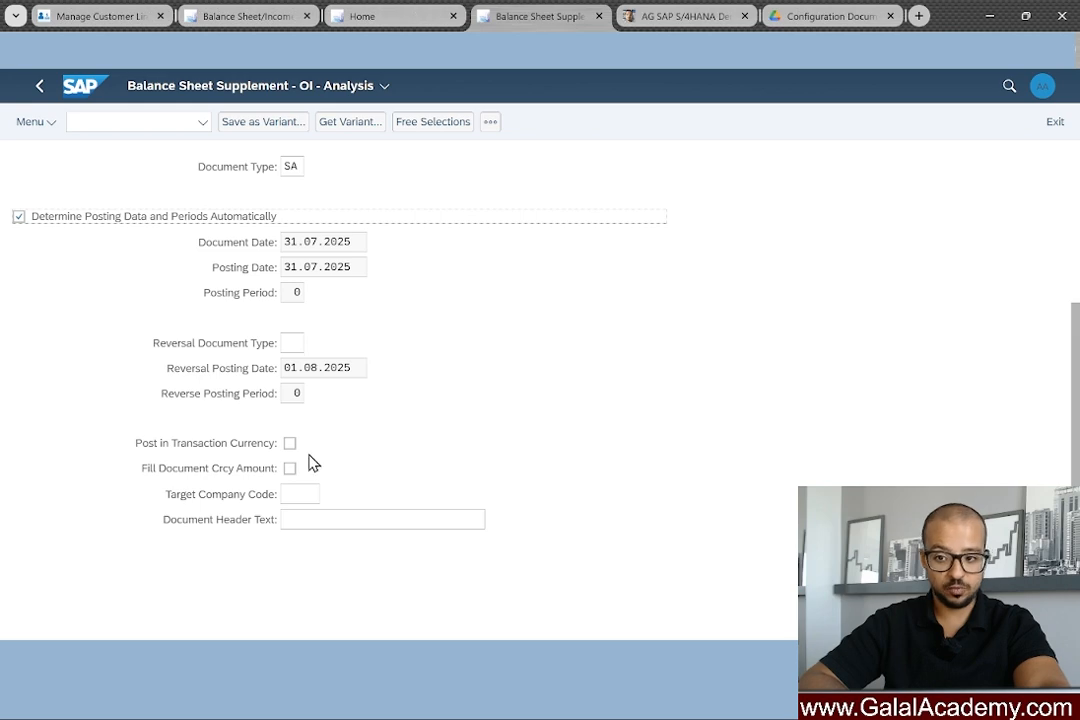
{"action": "scroll", "coordinate": [424, 443], "scroll_direction": "up", "scroll_amount": 3}
{"action": "scroll", "coordinate": [365, 413], "scroll_direction": "down", "scroll_amount": 3}
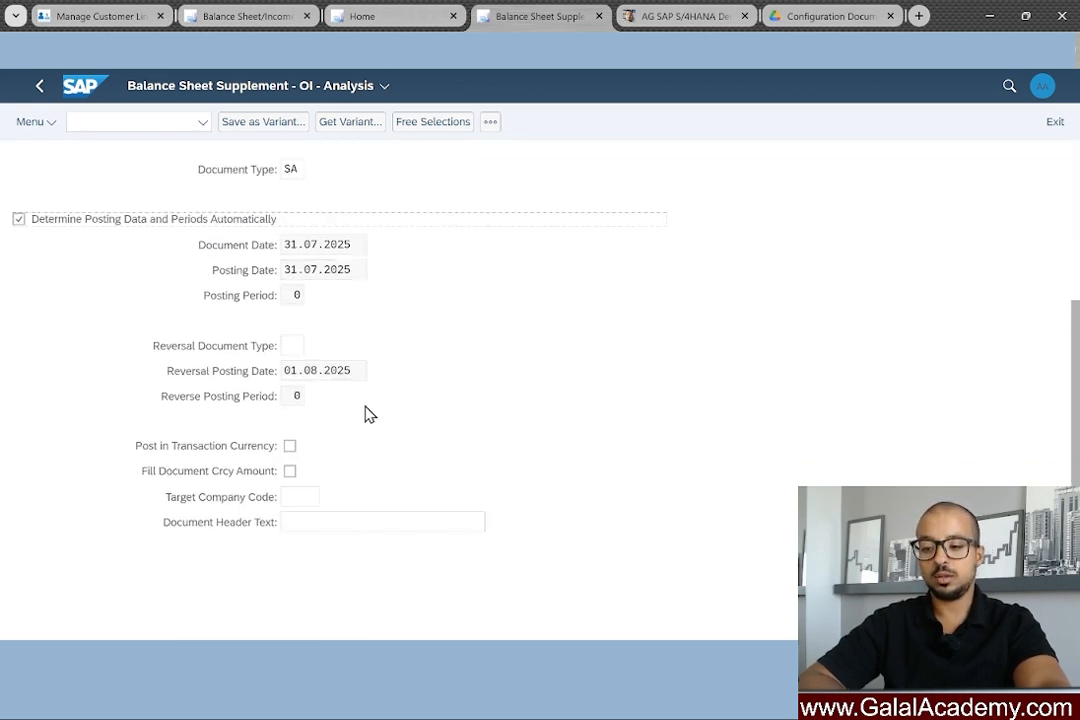
{"action": "scroll", "coordinate": [368, 413], "scroll_direction": "up", "scroll_amount": 3}
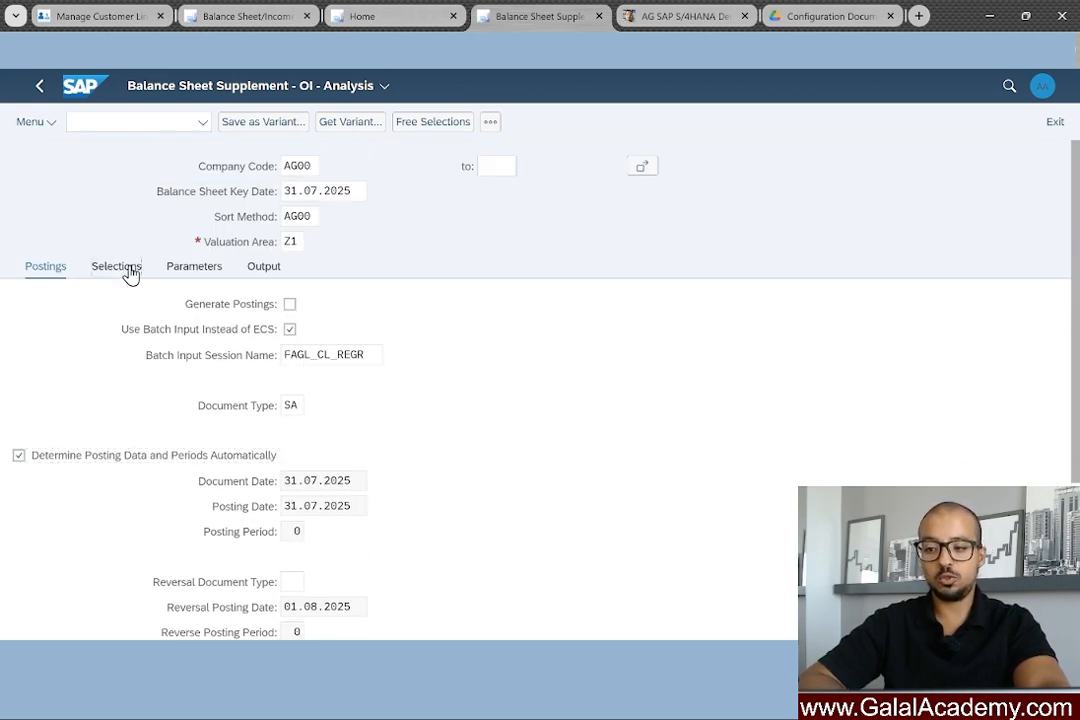
Review the regrouping run's selection criteria, including the account type and the selected customer.
{"action": "left_click", "coordinate": [128, 268]}
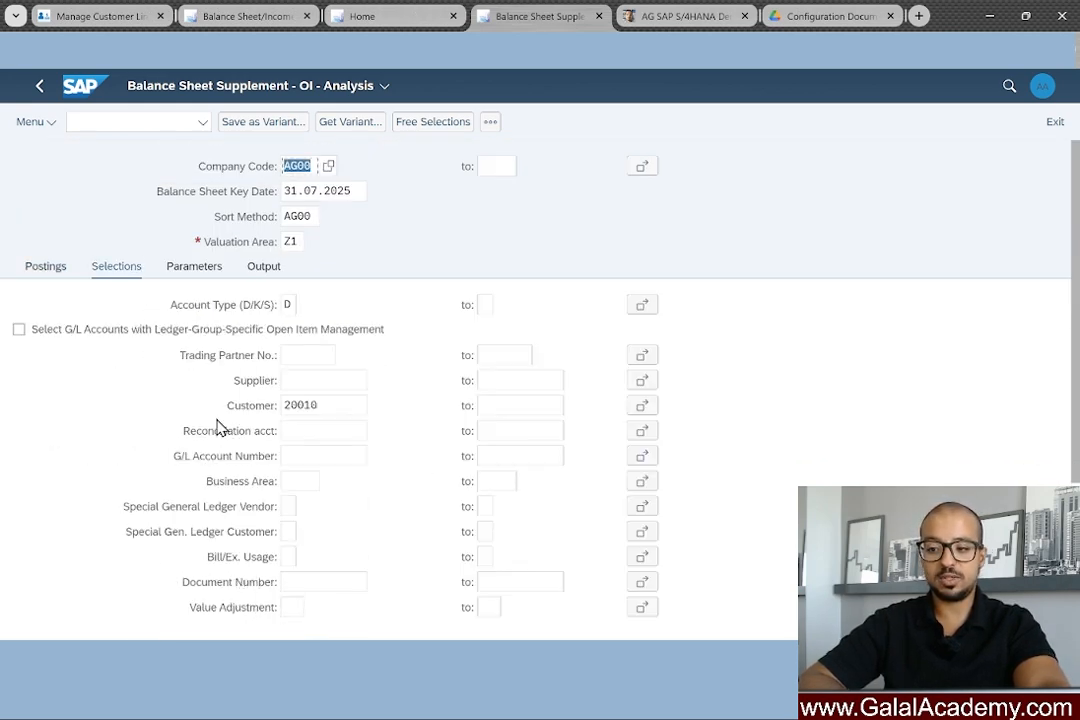
{"action": "left_click", "coordinate": [291, 309]}
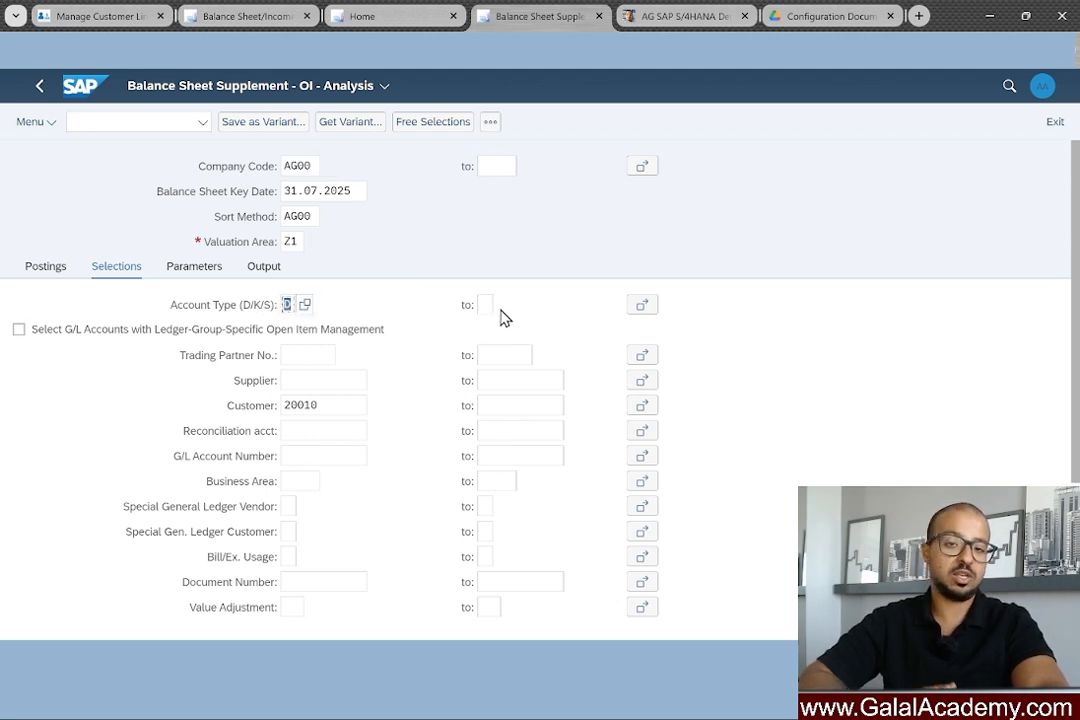
{"action": "left_click", "coordinate": [340, 408]}
{"action": "left_click_drag", "start_coordinate": [340, 408], "coordinate": [262, 414]}
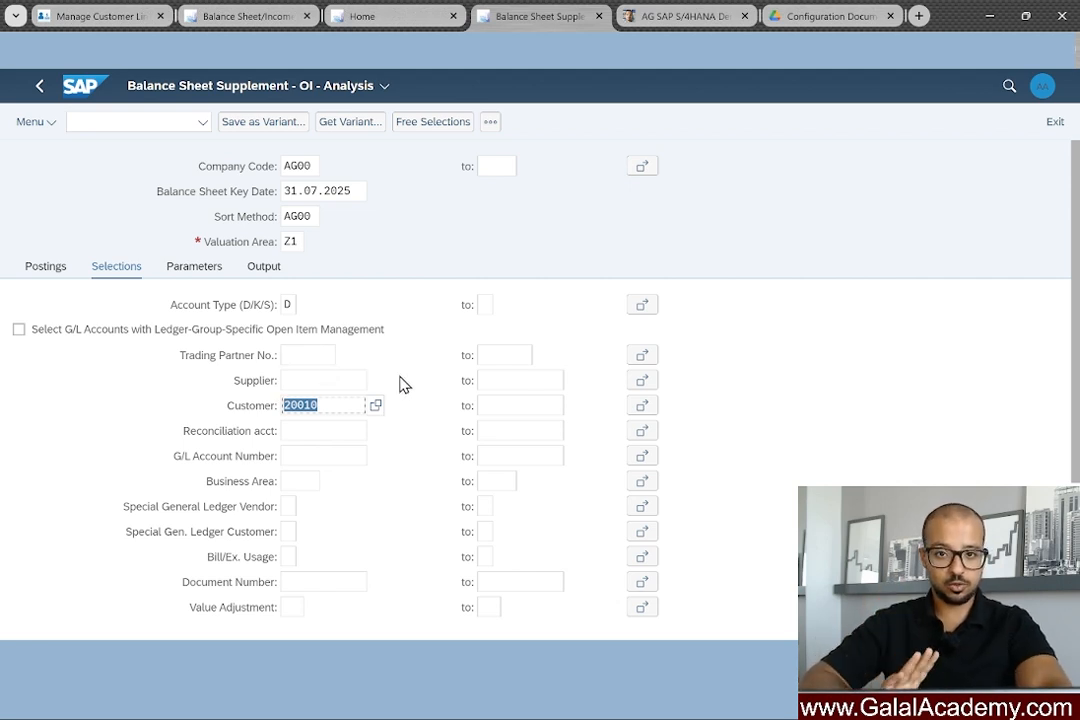
{"action": "scroll", "coordinate": [380, 435], "scroll_direction": "down", "scroll_amount": 3}
{"action": "scroll", "coordinate": [374, 448], "scroll_direction": "up", "scroll_amount": 3}
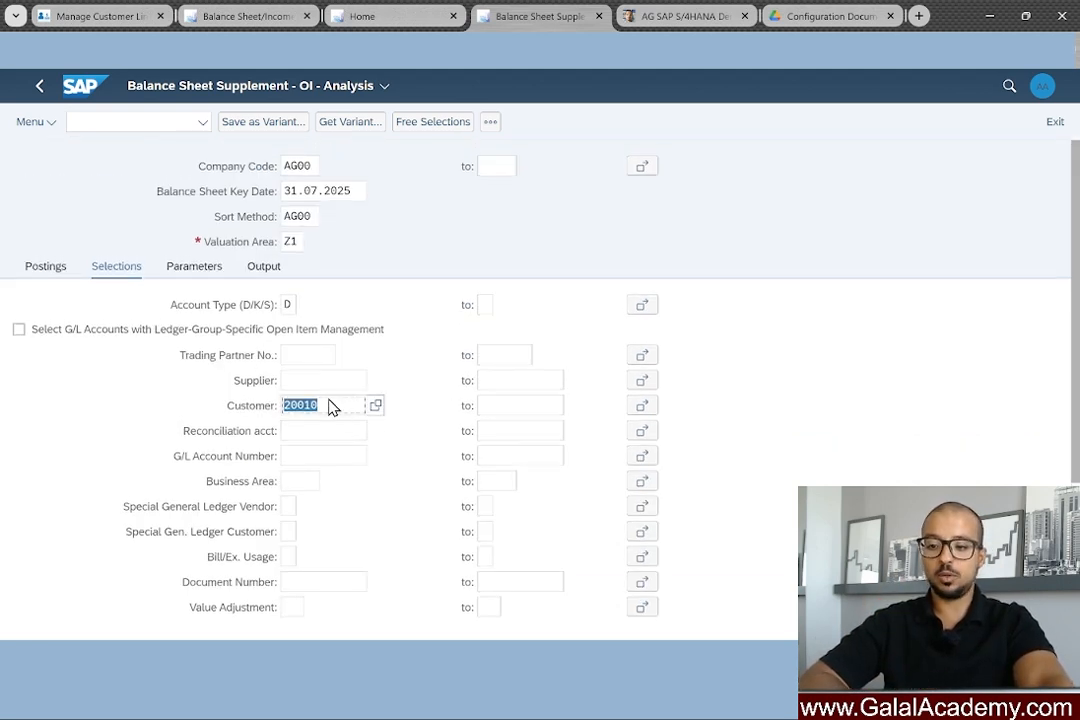
Review the regrouping run's grouping settings, other parameters and list output options.
{"action": "left_click", "coordinate": [191, 276]}
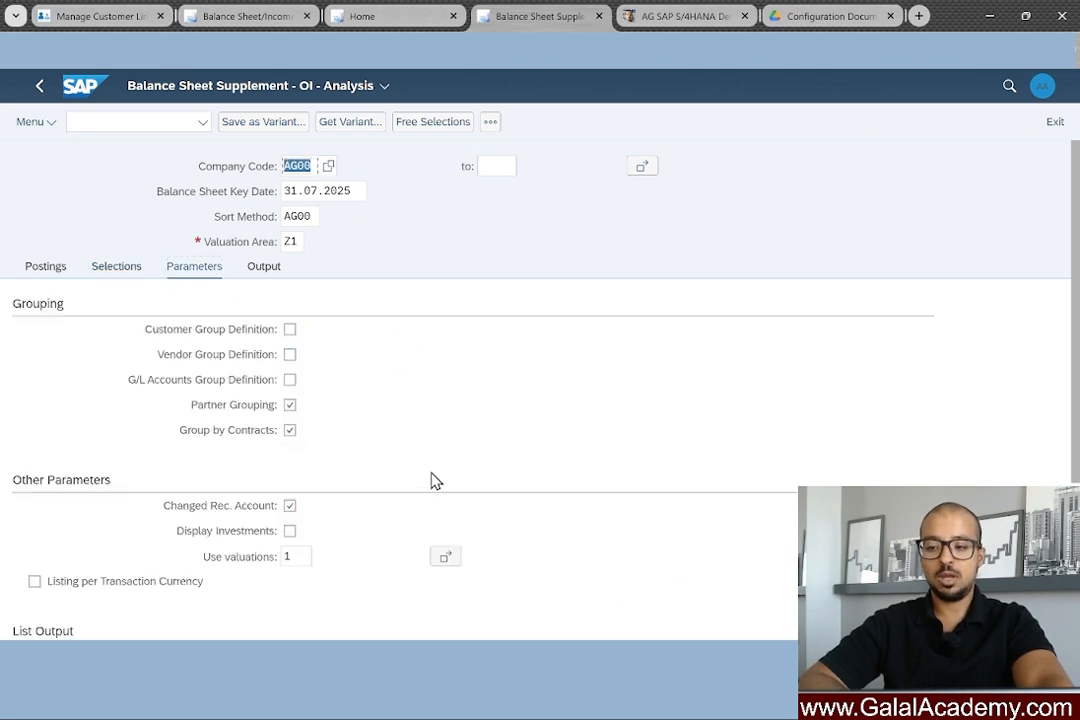
{"action": "scroll", "coordinate": [453, 470], "scroll_direction": "down", "scroll_amount": 2}
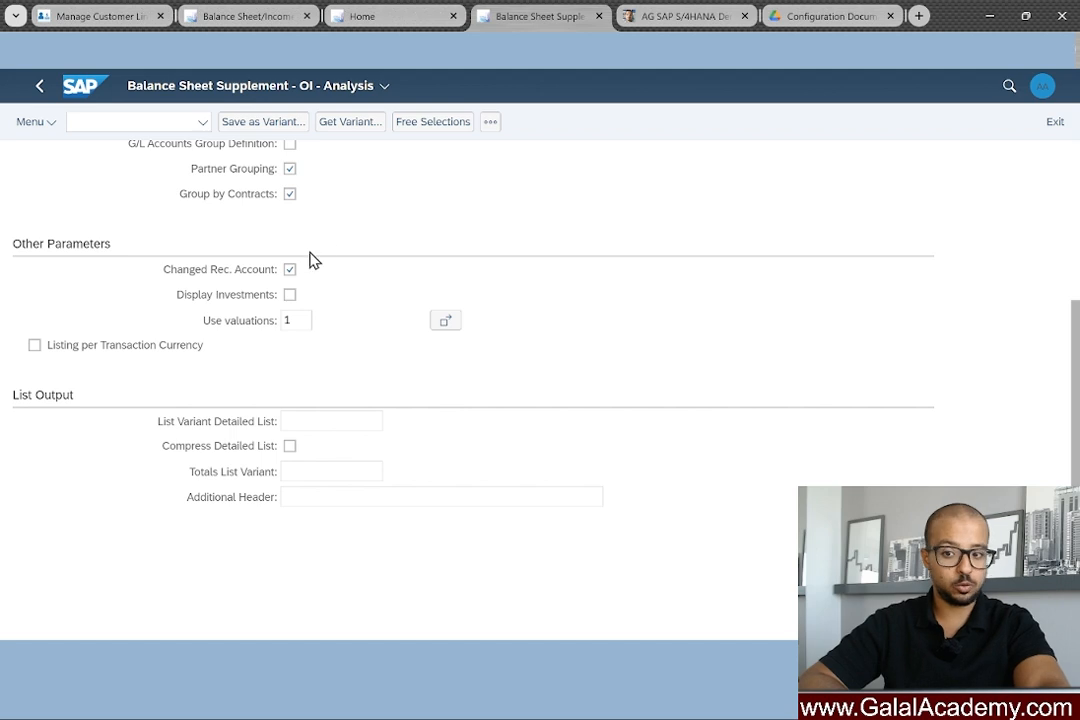
{"action": "scroll", "coordinate": [310, 260], "scroll_direction": "up", "scroll_amount": 3}
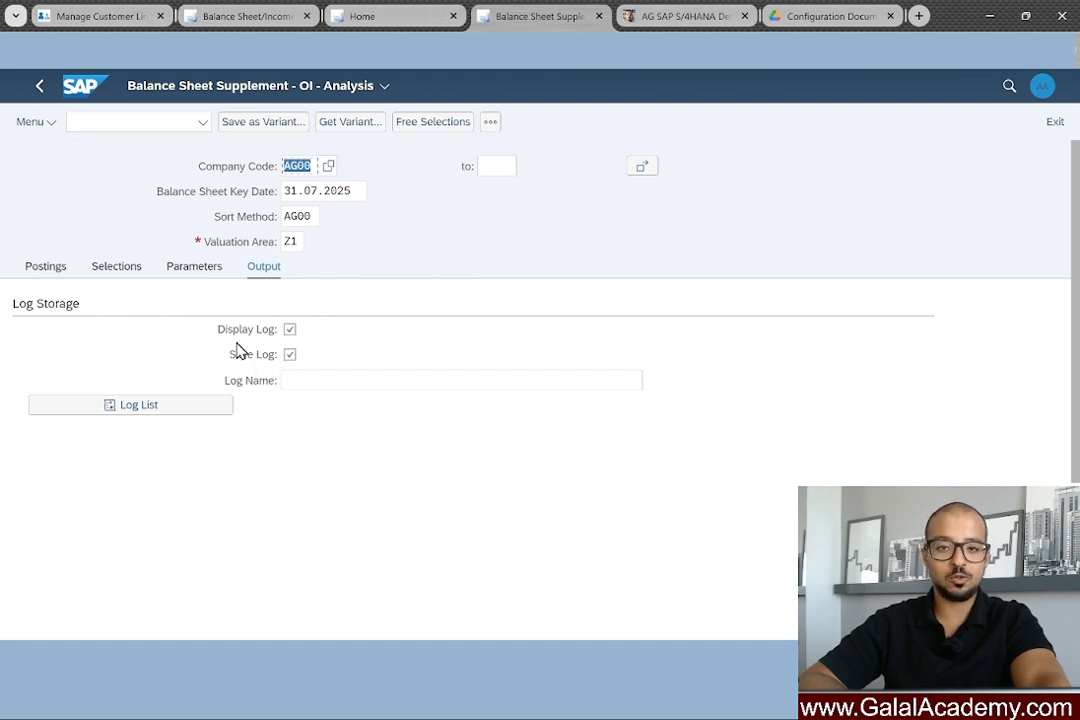
Open the log list from the log storage settings and examine the saved logs for program FAGL_CL_REGROUP.
{"action": "left_click", "coordinate": [137, 410]}
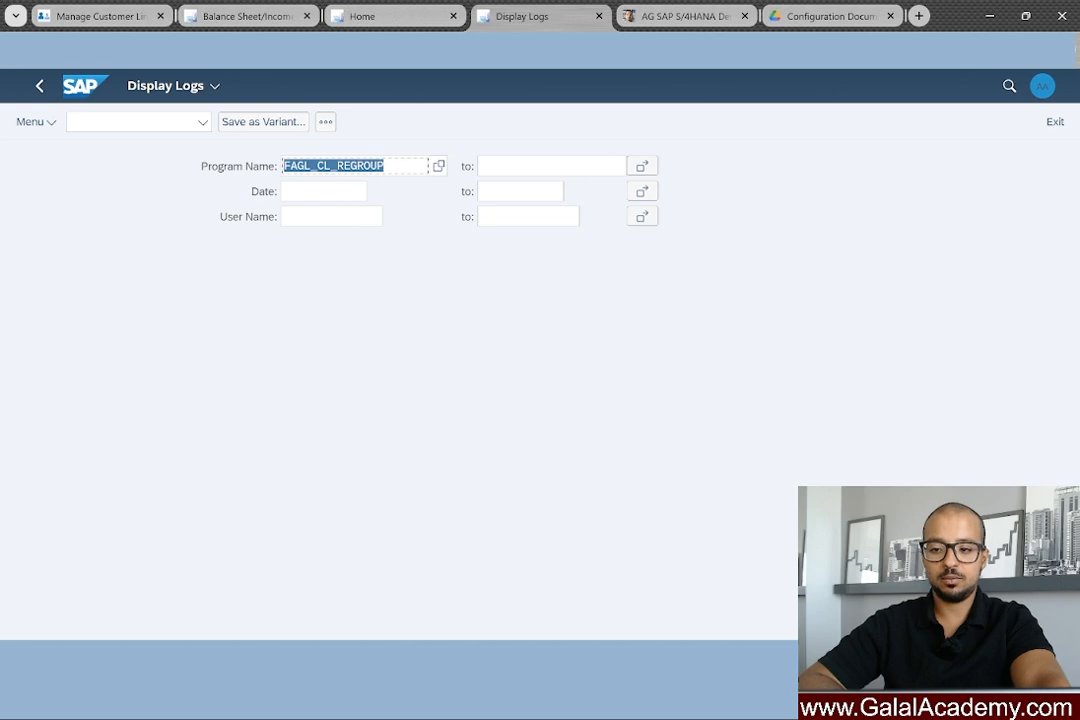
{"action": "key", "text": "F8"}
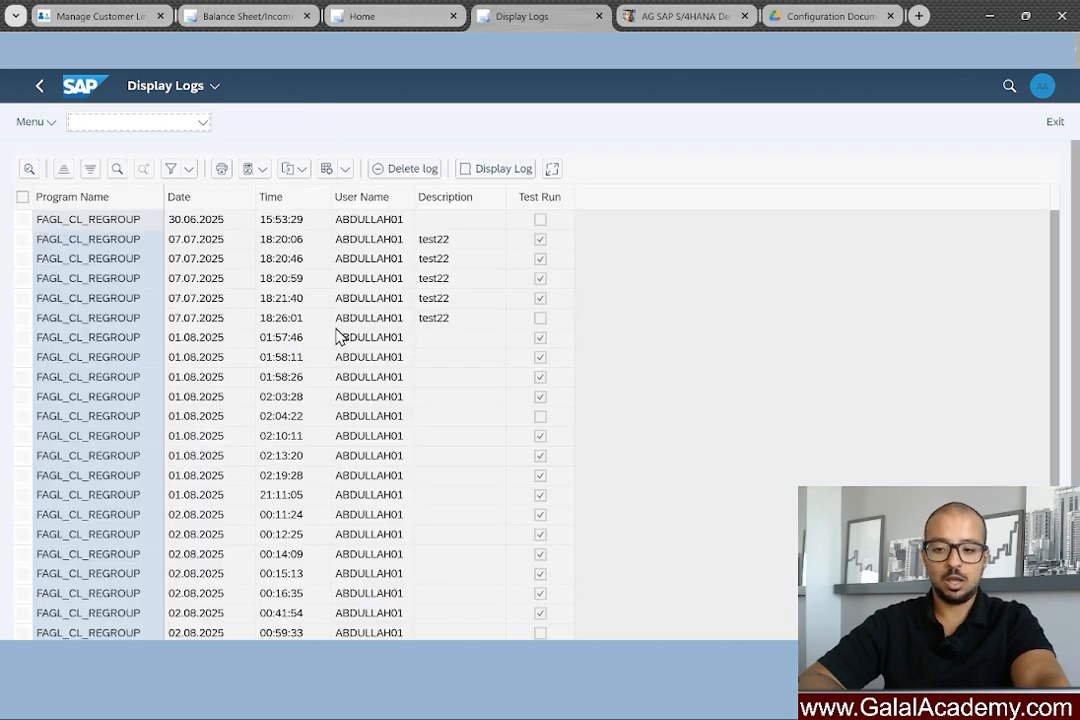
{"action": "scroll", "coordinate": [348, 331], "scroll_direction": "down", "scroll_amount": 1}
{"action": "scroll", "coordinate": [350, 325], "scroll_direction": "up", "scroll_amount": 1}
{"action": "scroll", "coordinate": [350, 280], "scroll_direction": "down", "scroll_amount": 1}
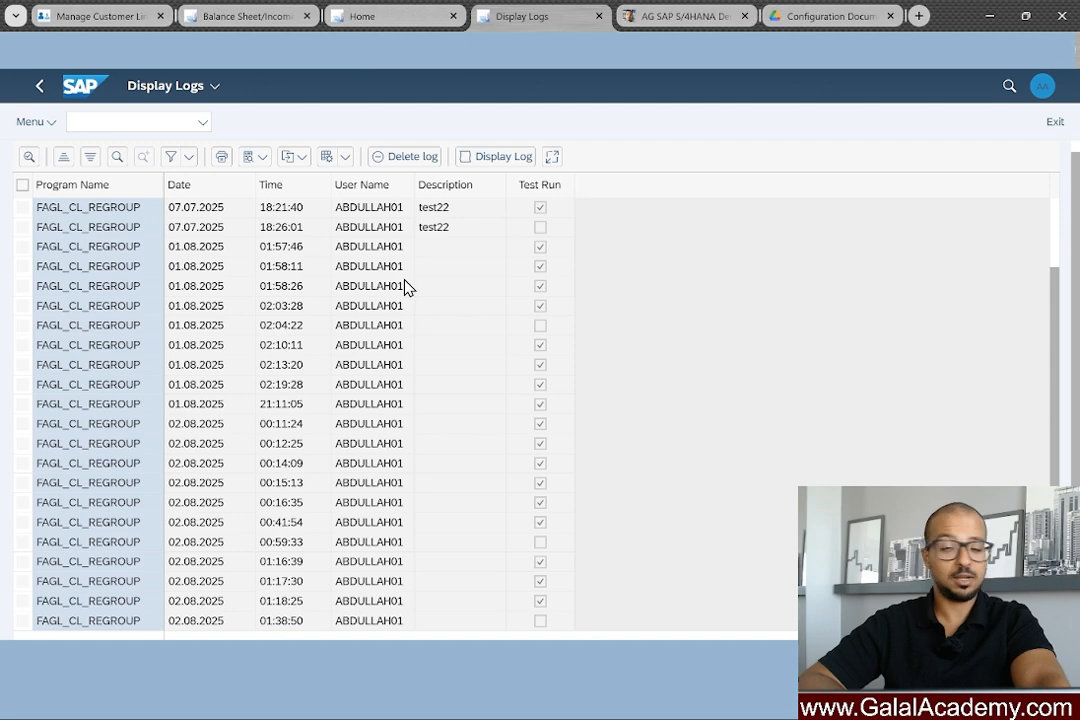
{"action": "scroll", "coordinate": [345, 355], "scroll_direction": "up", "scroll_amount": 1}
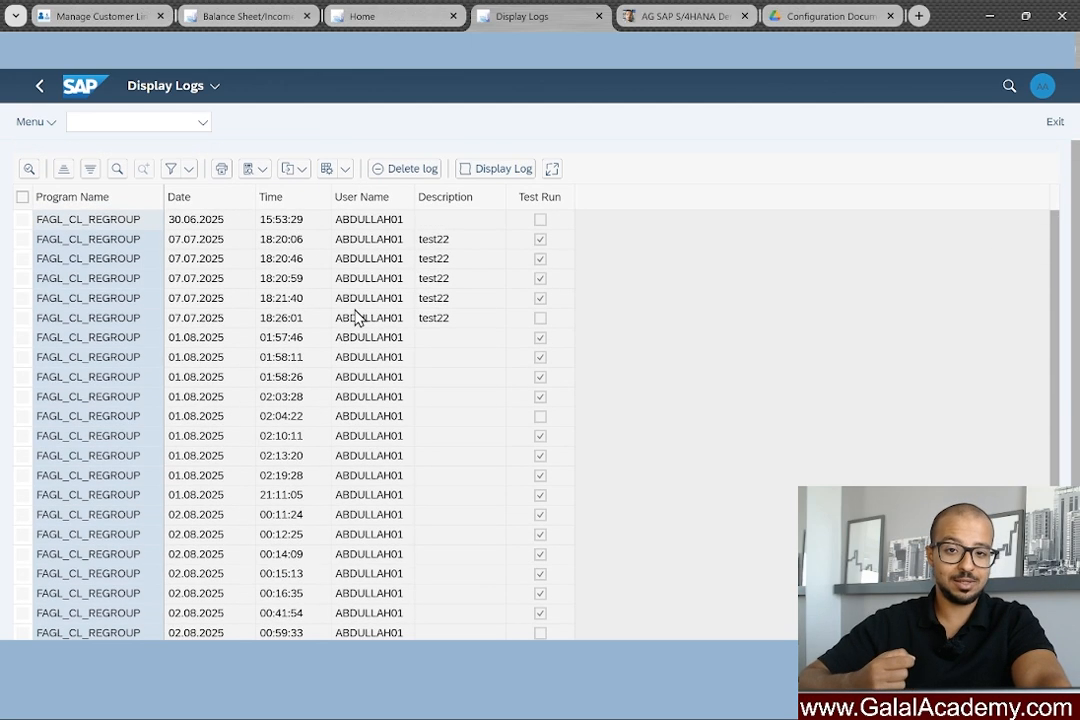
Return from the logs to the regrouping selection screen and execute the analysis as a test run without generating postings.
{"action": "left_click", "coordinate": [43, 89]}
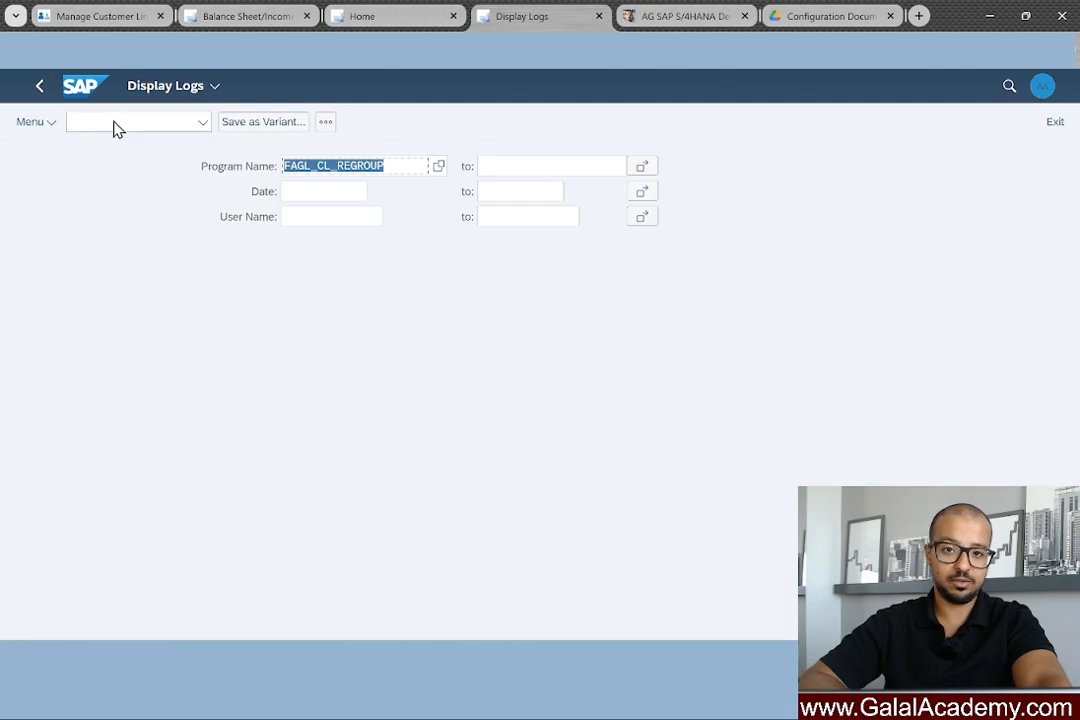
{"action": "left_click", "coordinate": [39, 90]}
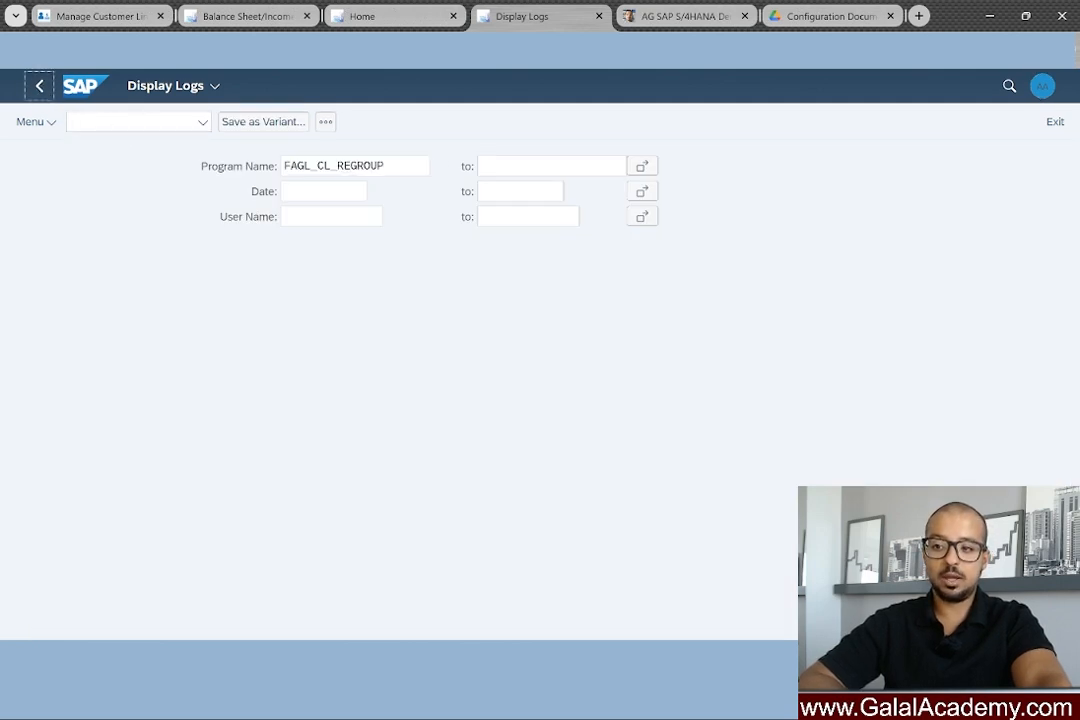
{"action": "key", "text": "F8"}
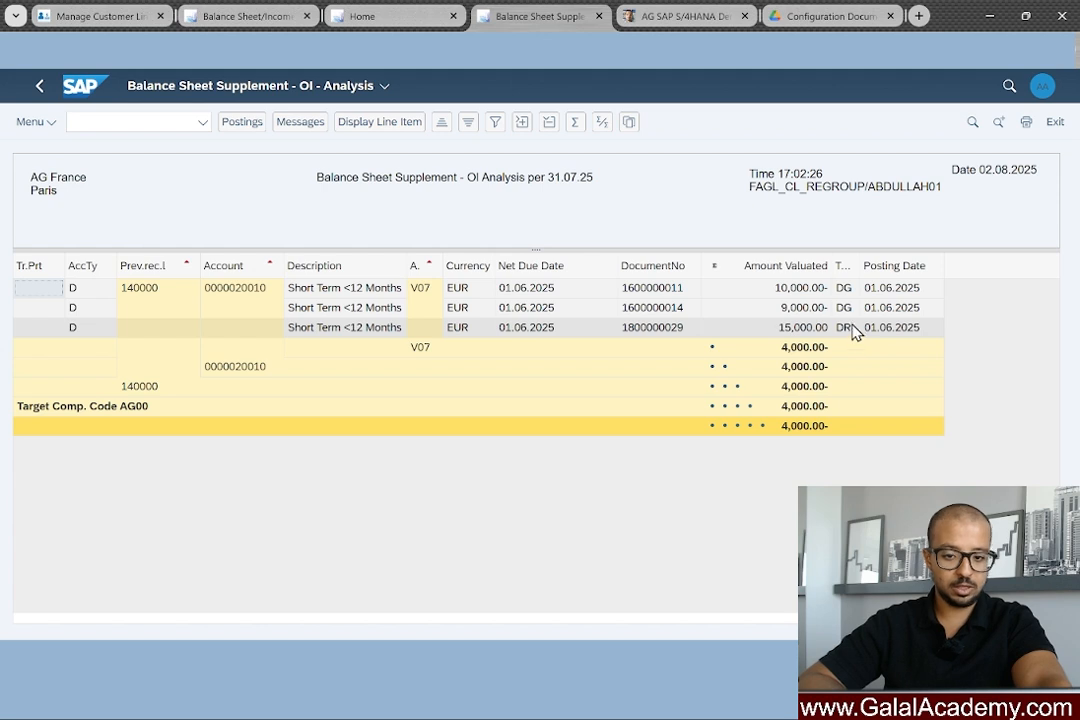
In Manage Customer Line Items, set the open key date to 31.07.2025 and expand the second customer's open items for comparison.
{"action": "left_click", "coordinate": [108, 12]}
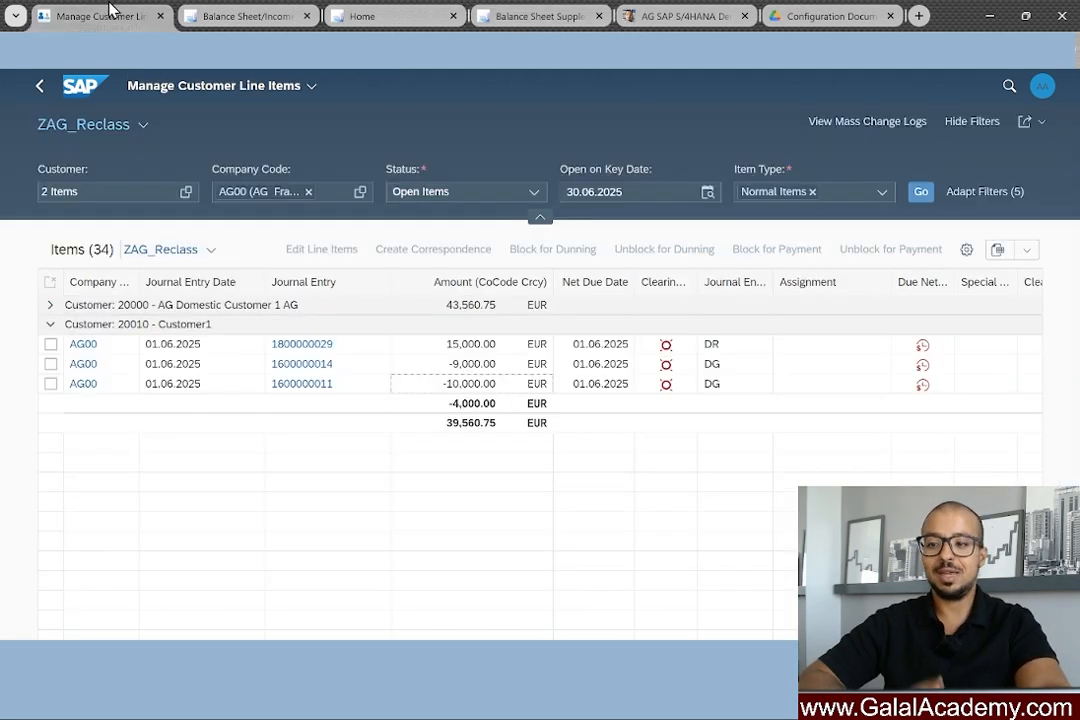
{"action": "left_click", "coordinate": [595, 192]}
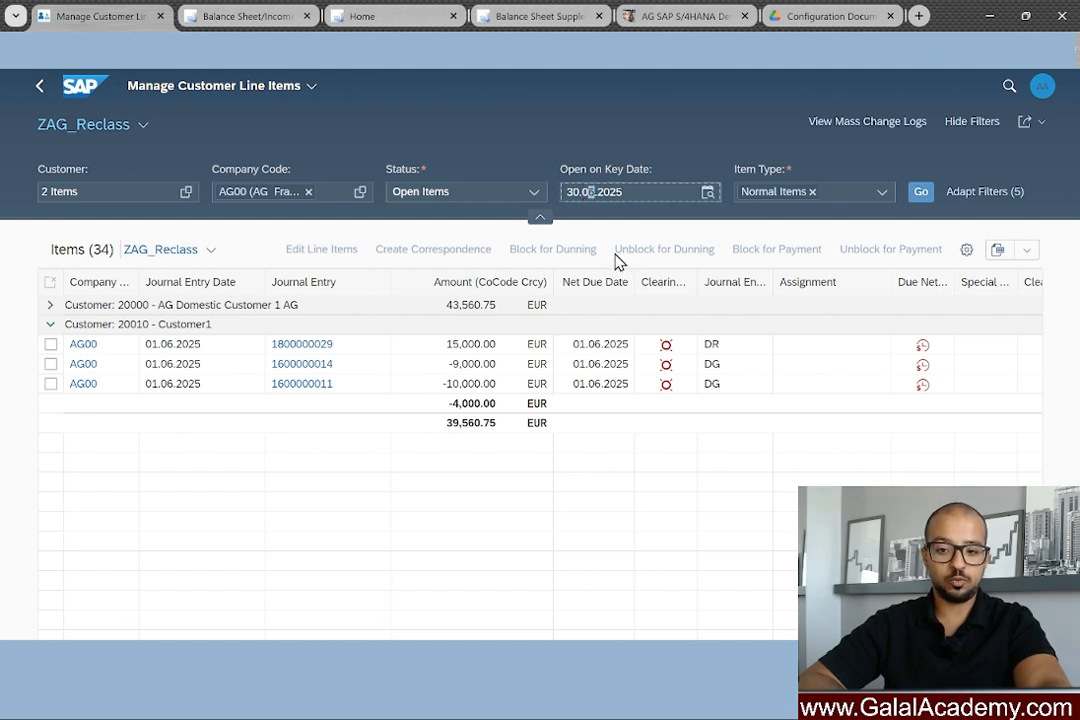
{"action": "key", "text": "Left"}
{"action": "key", "text": "Left"}
{"action": "key", "text": "Left"}
{"action": "key", "text": "Left"}
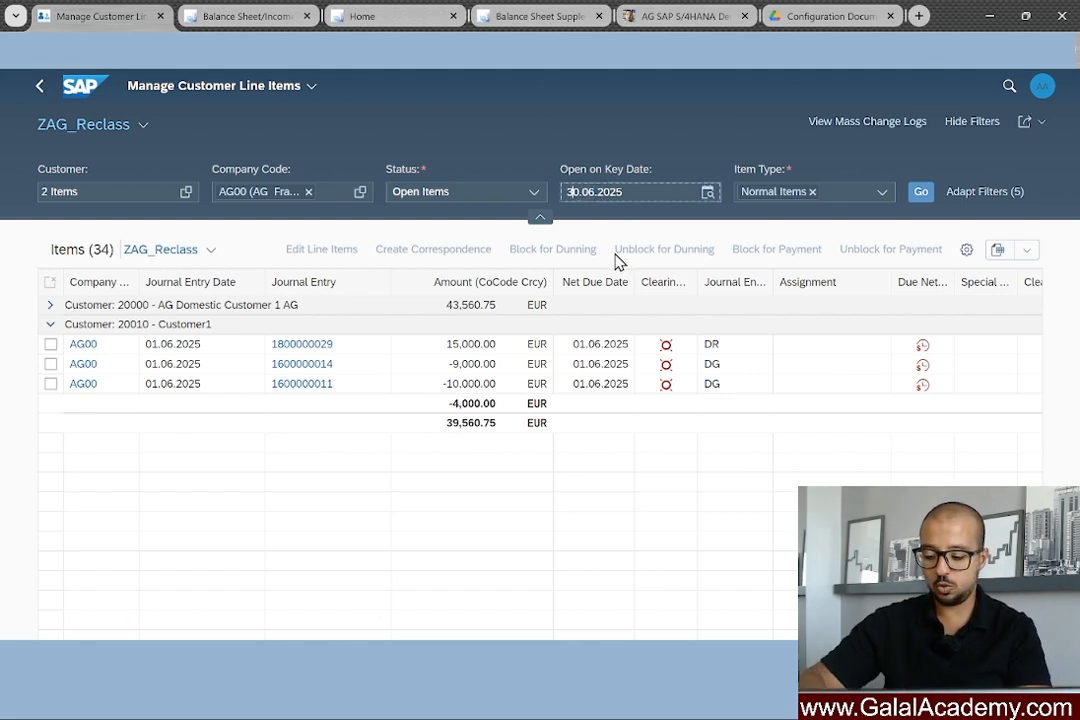
{"action": "key", "text": "Delete"}
{"action": "type", "text": "1"}
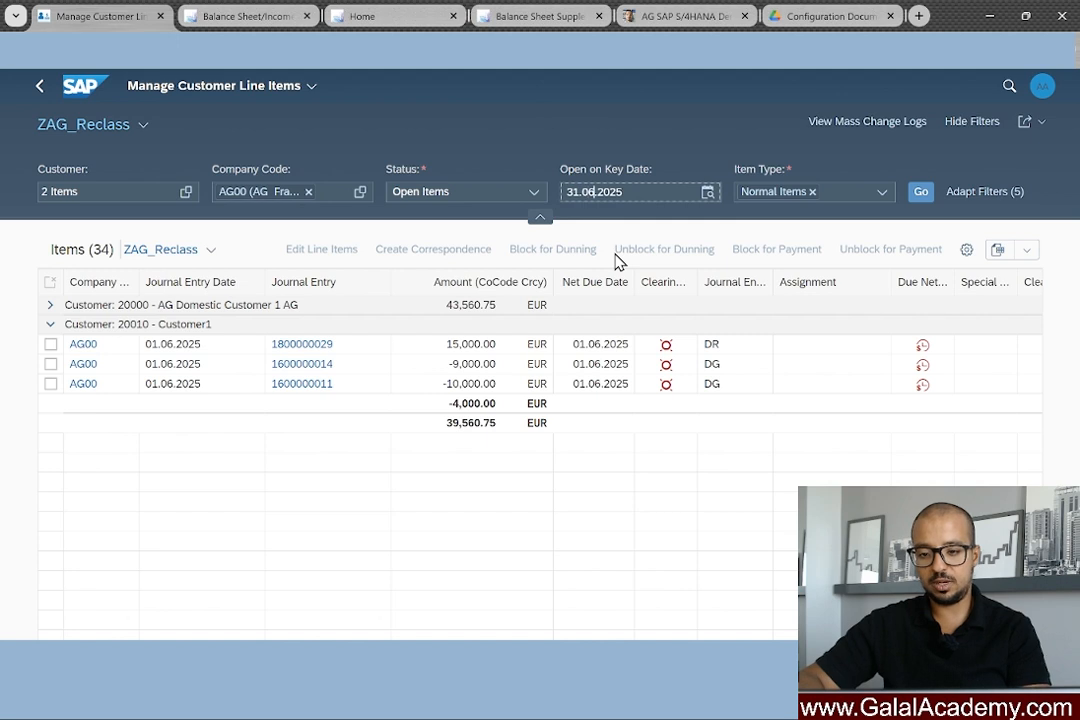
{"action": "key", "text": "Return"}
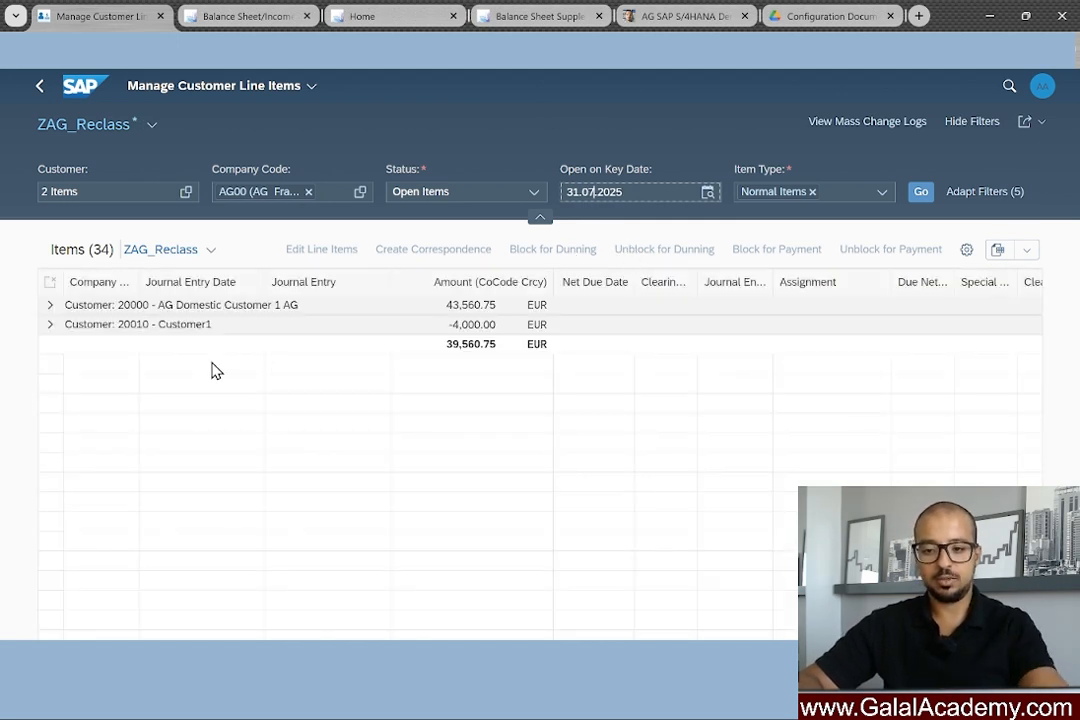
{"action": "left_click", "coordinate": [50, 324]}
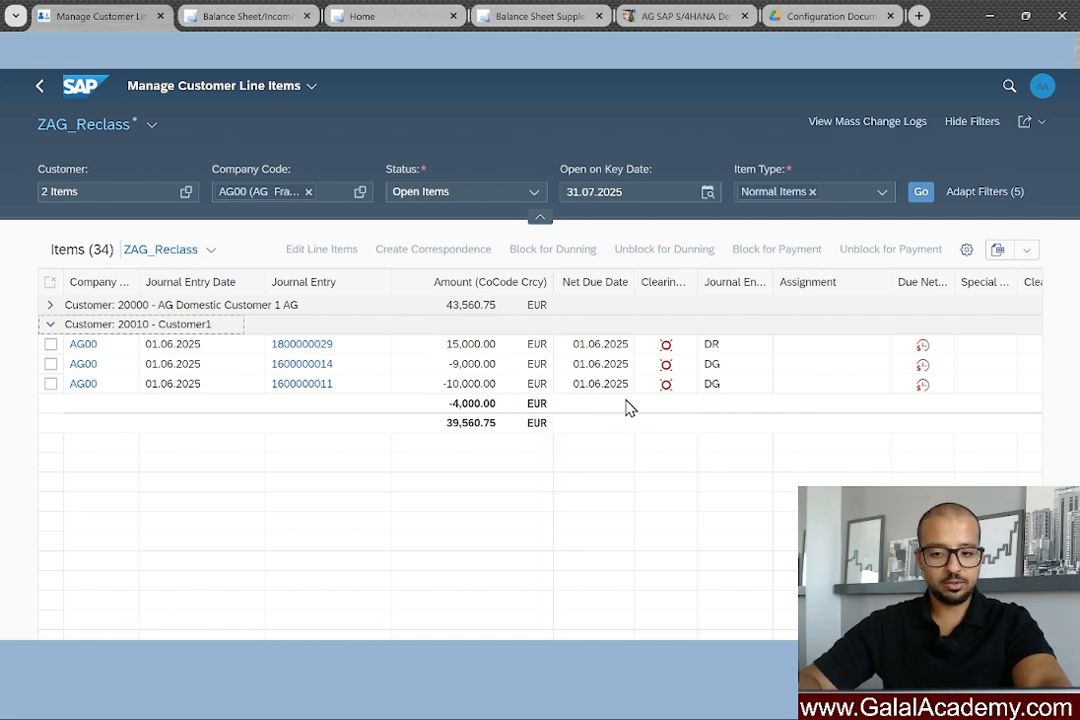
Return to the regrouping analysis and examine the proposed adjustment and reversal postings, including their accounts and currency amounts.
{"action": "left_click", "coordinate": [524, 12]}
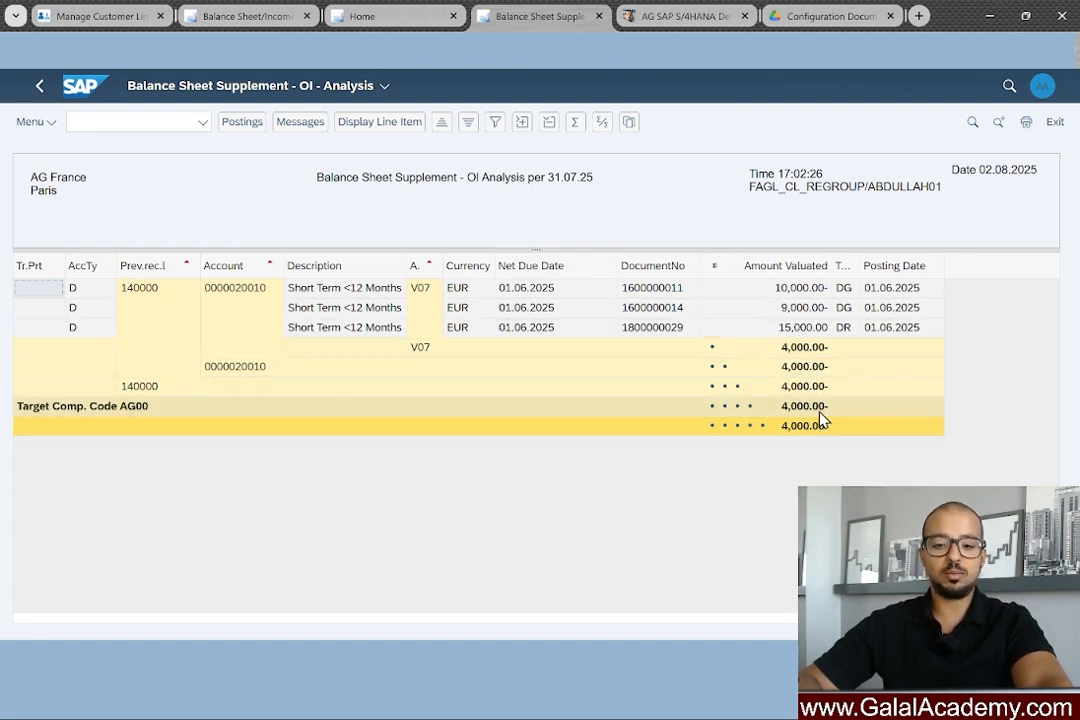
{"action": "left_click", "coordinate": [246, 133]}
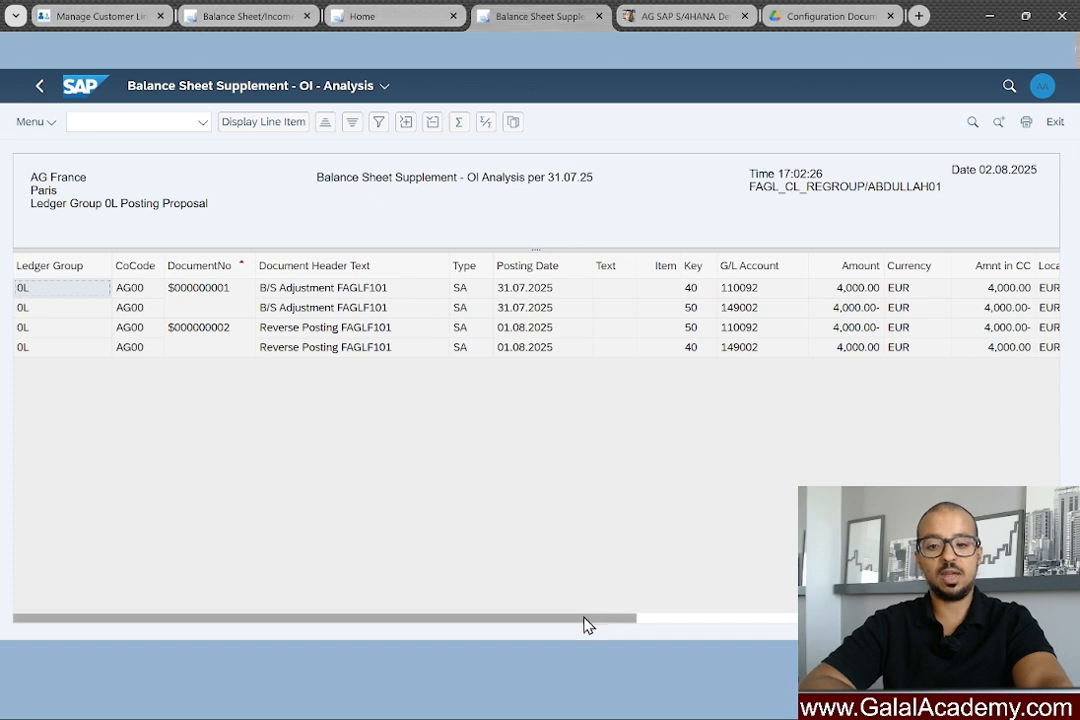
{"action": "left_click_drag", "start_coordinate": [585, 618], "coordinate": [677, 608]}
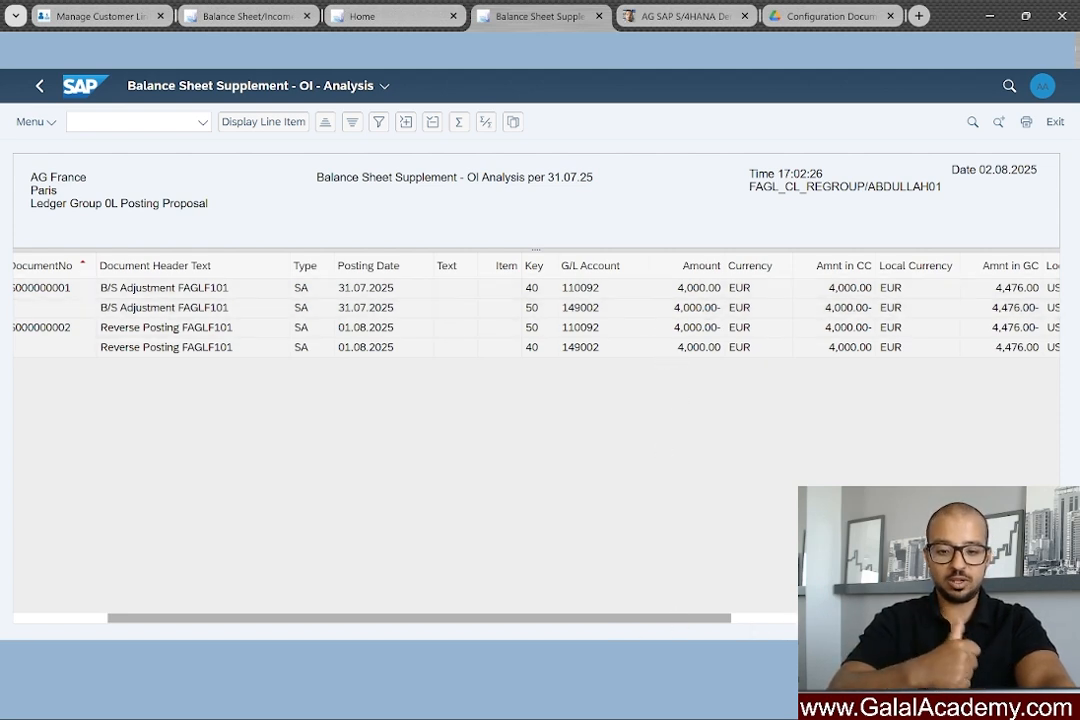
{"action": "scroll", "coordinate": [536, 430], "scroll_direction": "right", "scroll_amount": 3}
{"action": "left_click_drag", "start_coordinate": [795, 620], "coordinate": [422, 631]}
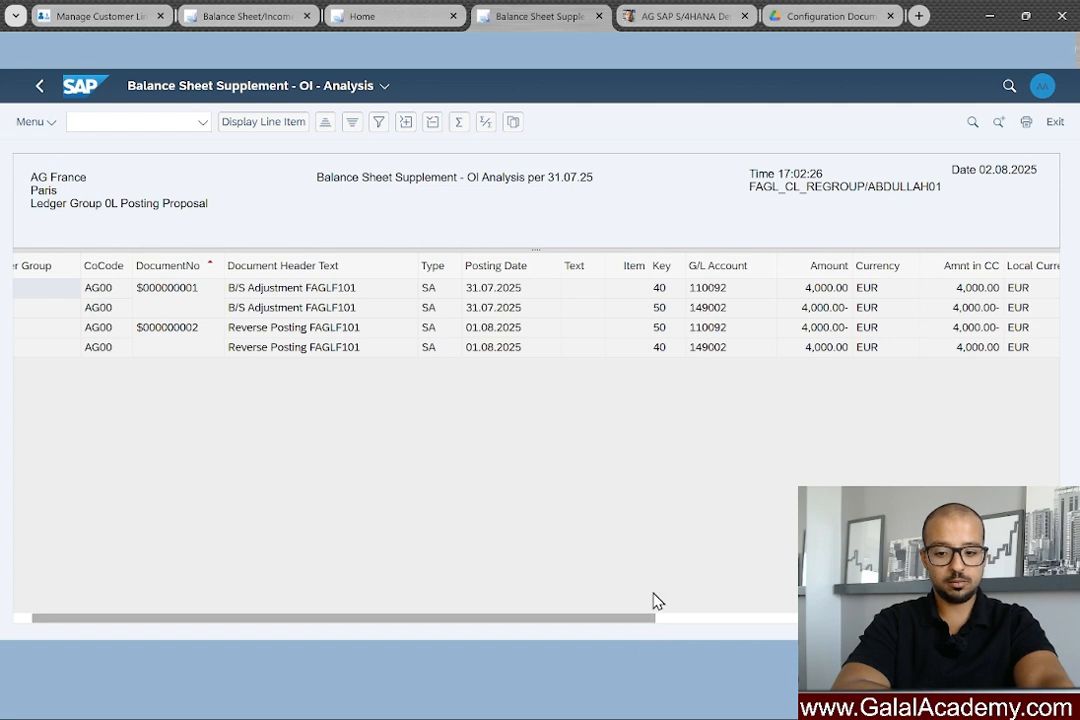
Leave the posting proposal, message log and results list, and enable Generate Postings for the regrouping run.
{"action": "left_click", "coordinate": [39, 86]}
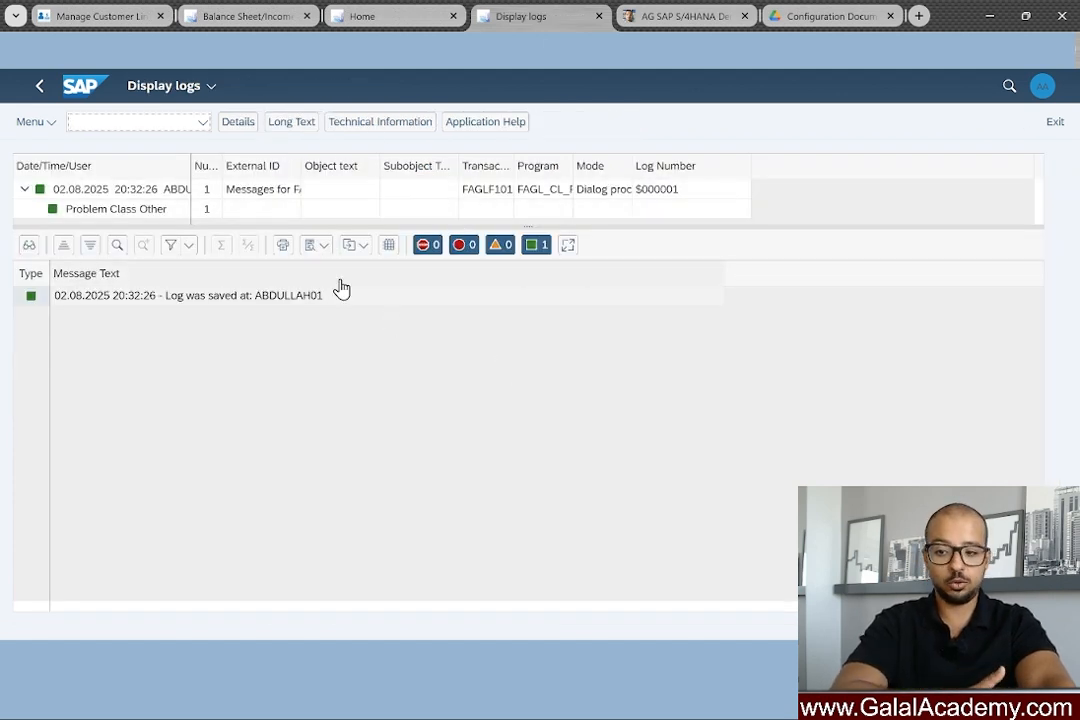
{"action": "left_click", "coordinate": [37, 89]}
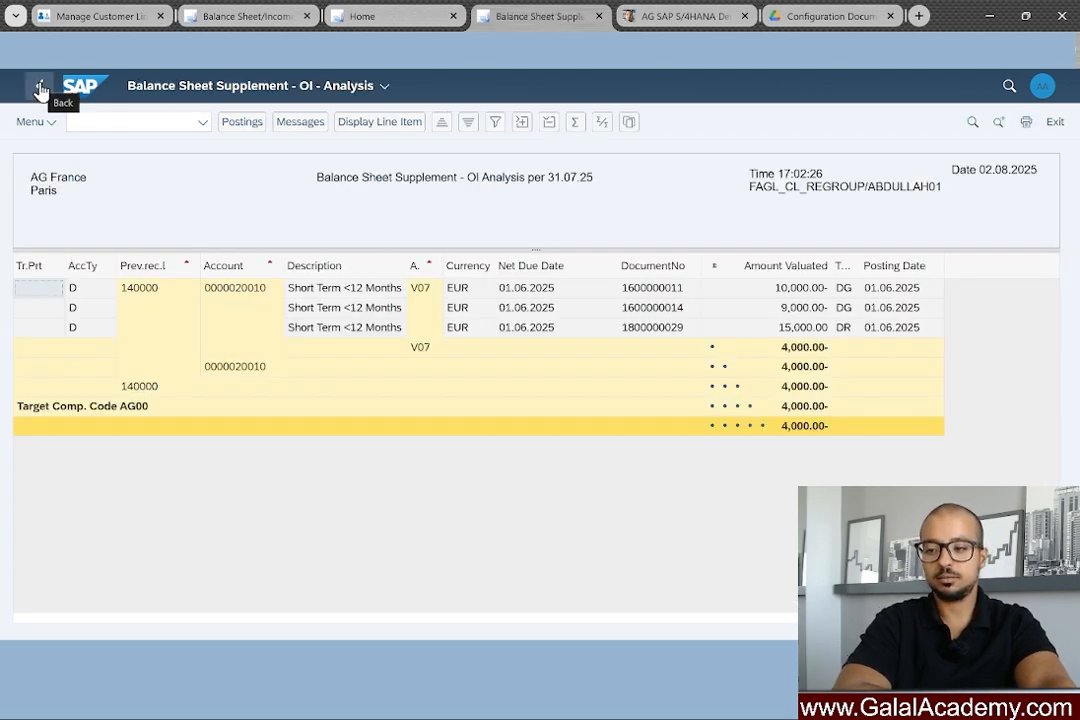
{"action": "left_click", "coordinate": [40, 90]}
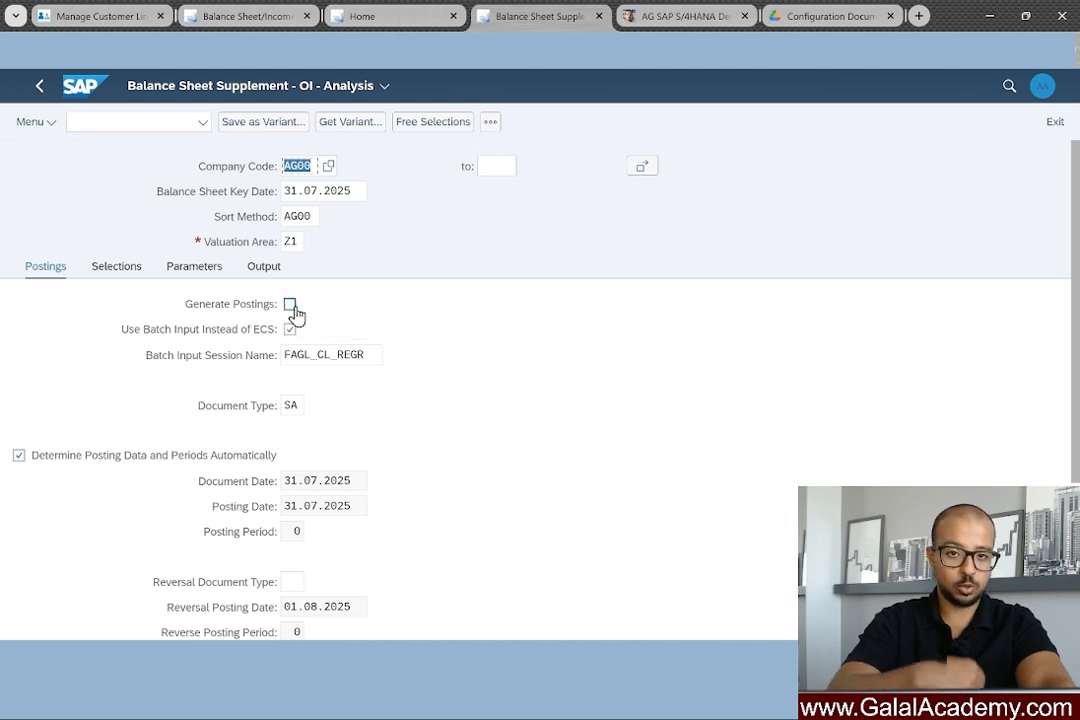
{"action": "left_click", "coordinate": [290, 305]}
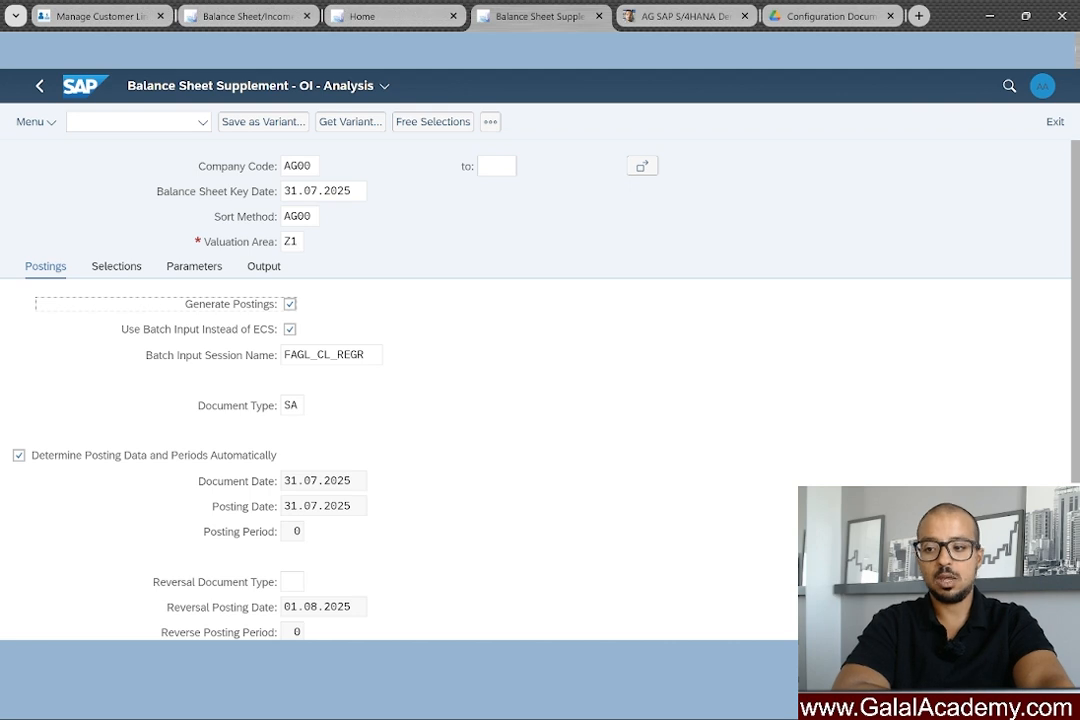
Execute the regrouping run with postings, and reload the AG00 balance sheet for period 7/2025.
{"action": "key", "text": "F8"}
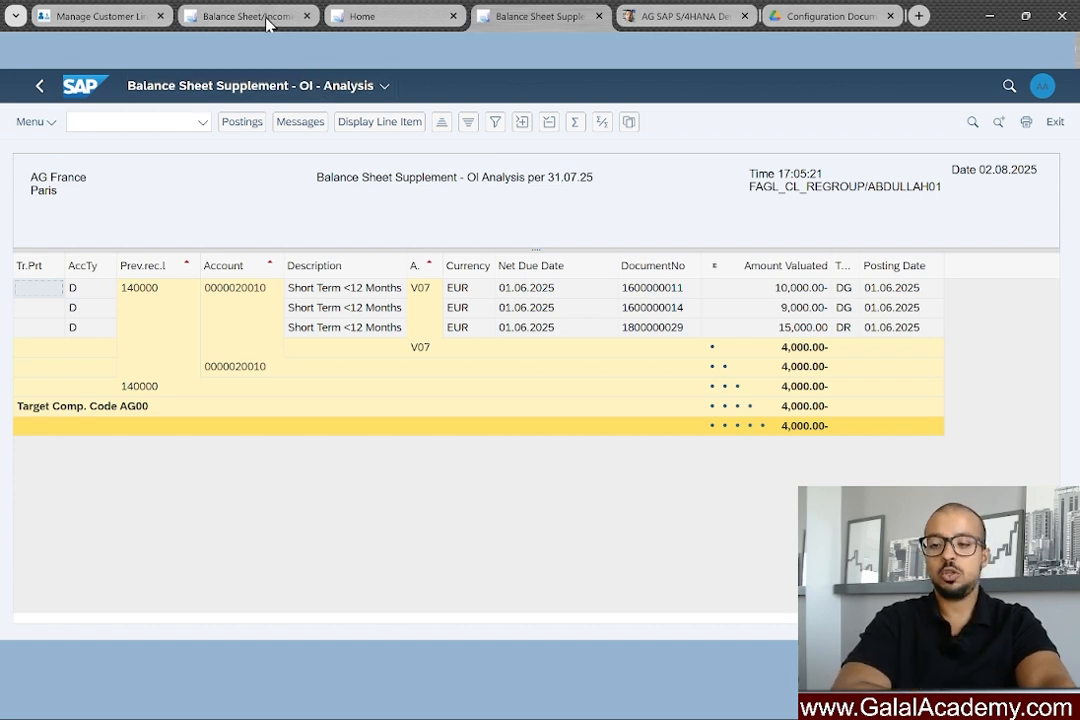
{"action": "left_click", "coordinate": [240, 16]}
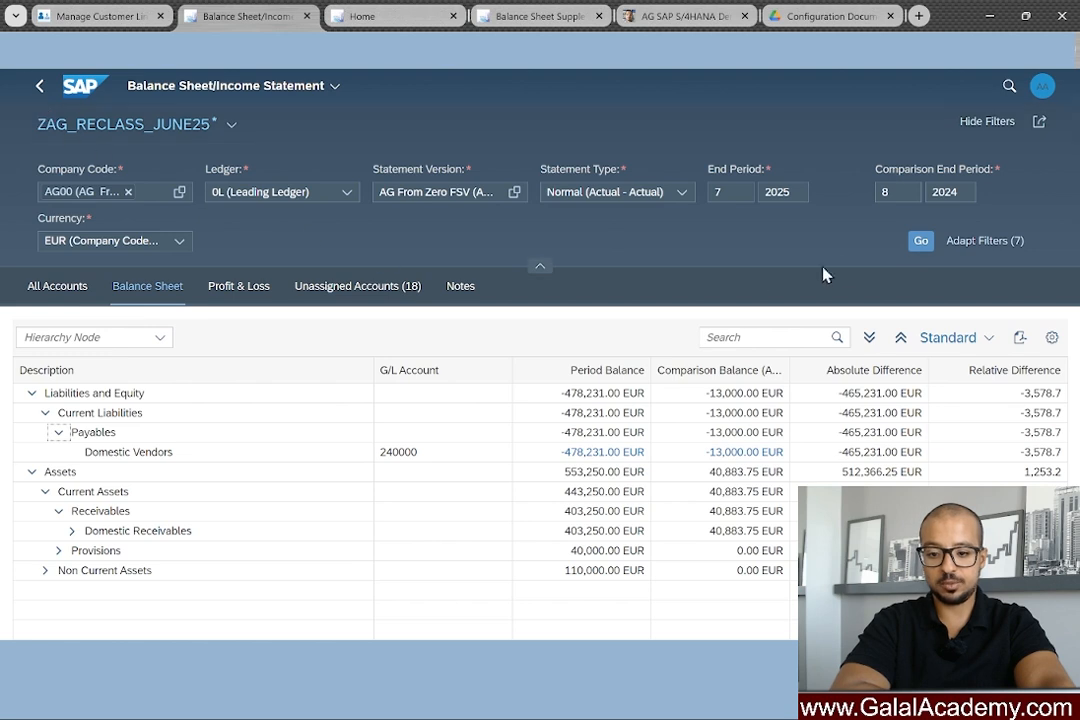
{"action": "left_click", "coordinate": [920, 243]}
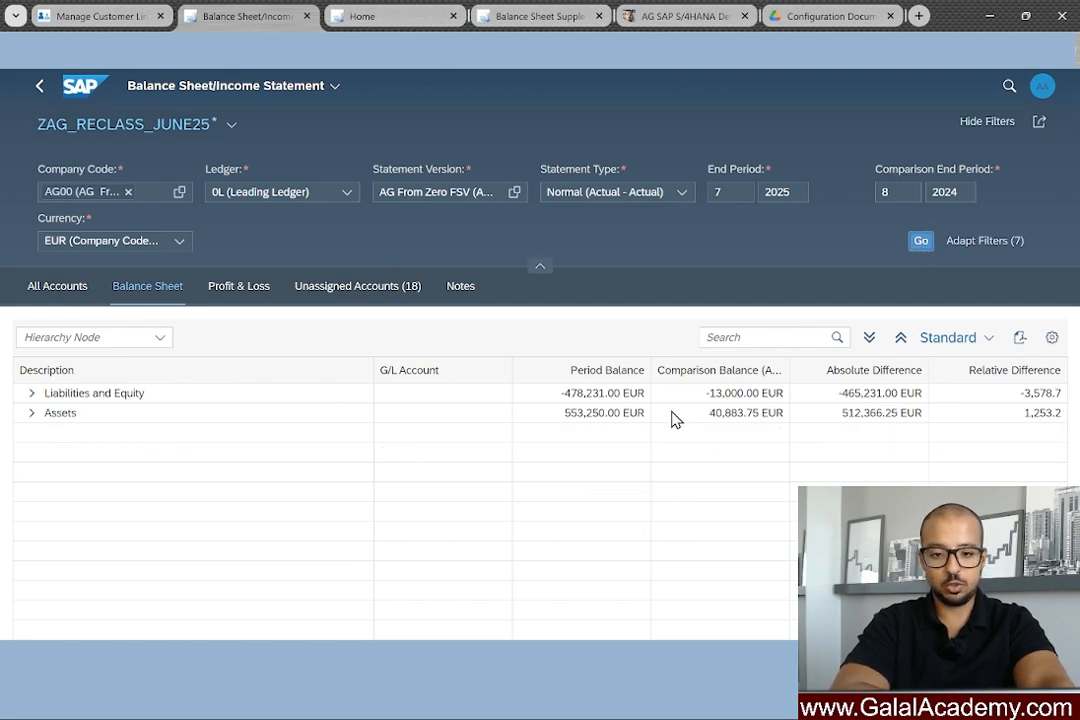
Expand Assets down to Domestic Receivables, examine the Domestic Customers account balance, and collapse Domestic Receivables again.
{"action": "left_click", "coordinate": [31, 413]}
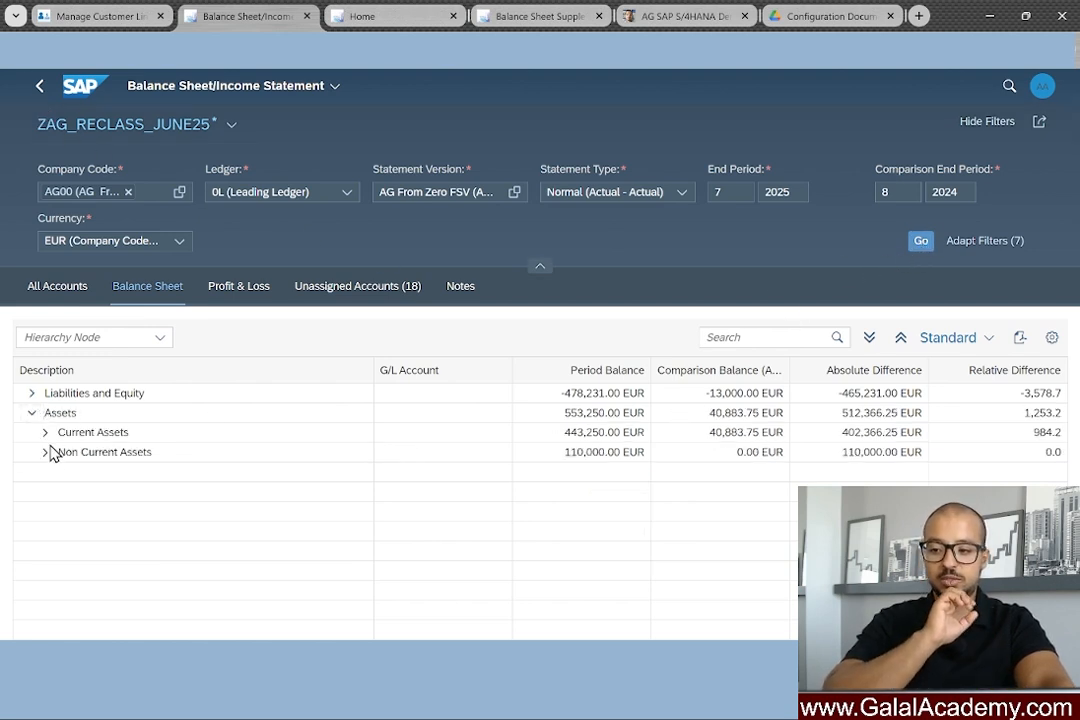
{"action": "left_click", "coordinate": [45, 433]}
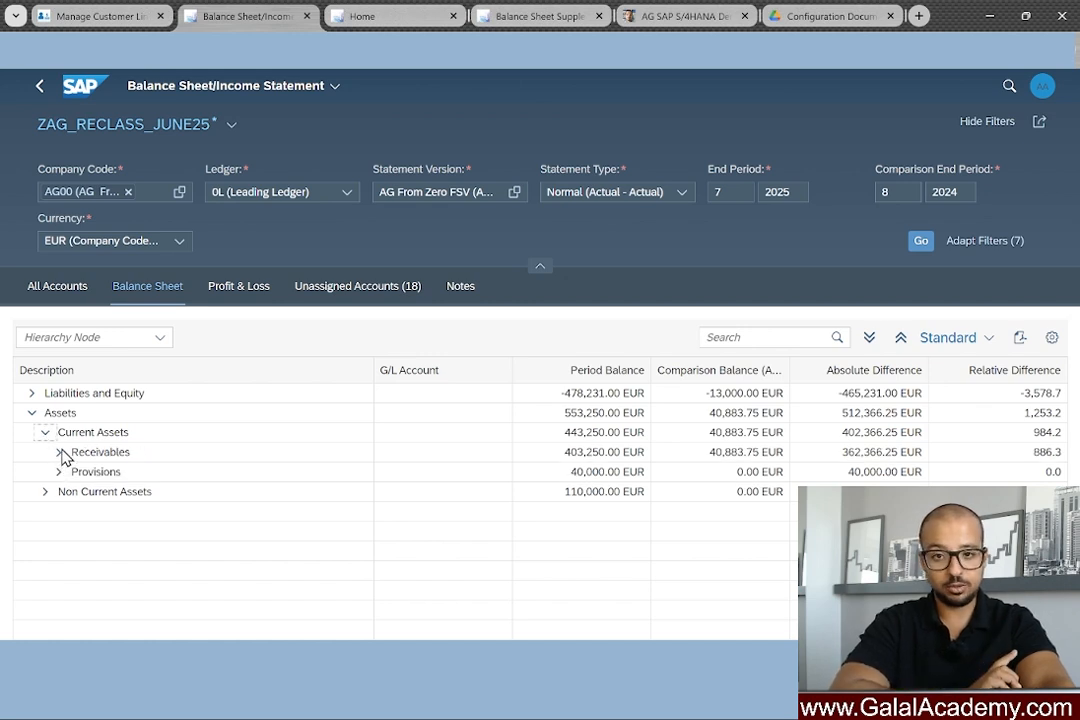
{"action": "left_click", "coordinate": [61, 453]}
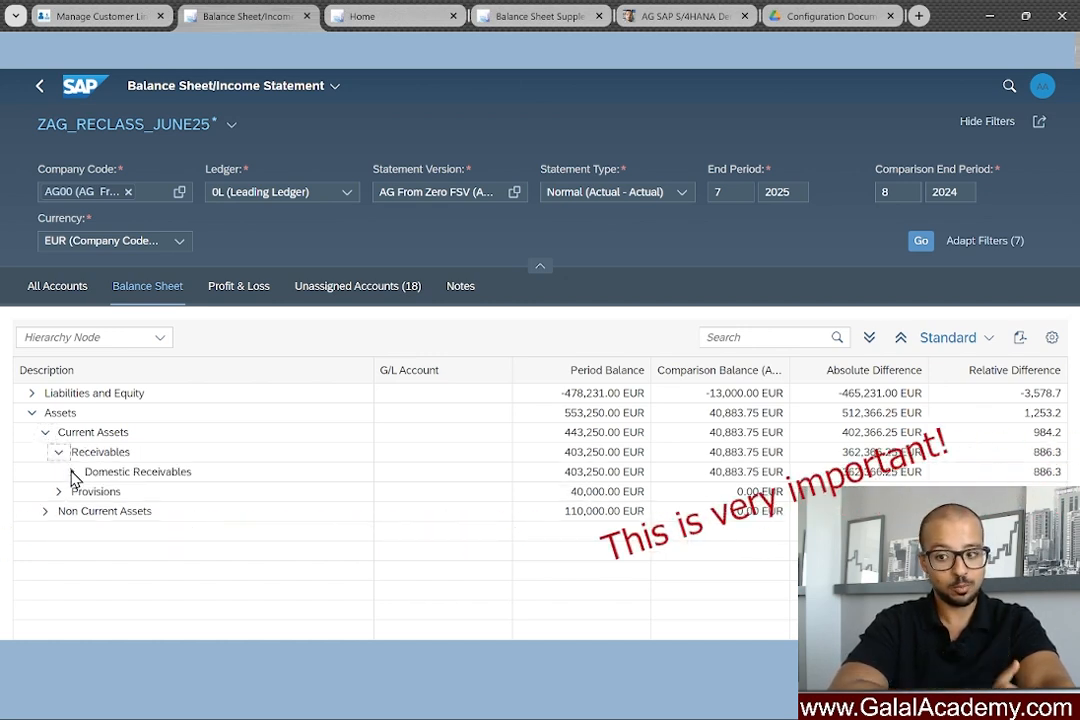
{"action": "left_click", "coordinate": [73, 472]}
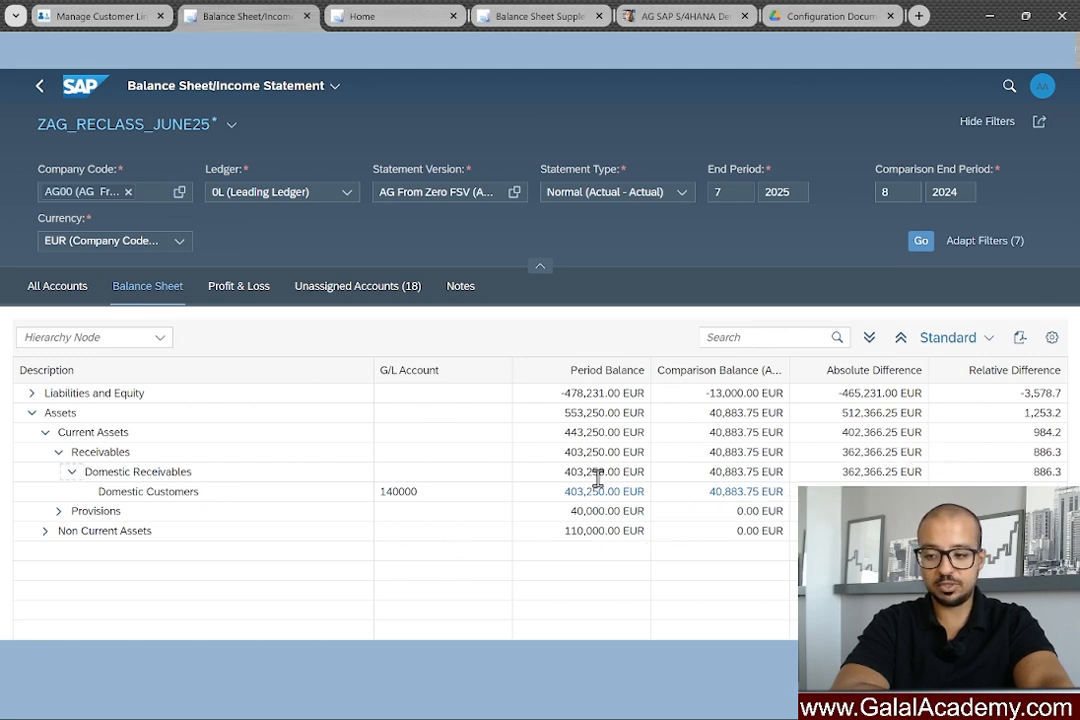
{"action": "left_click", "coordinate": [72, 471]}
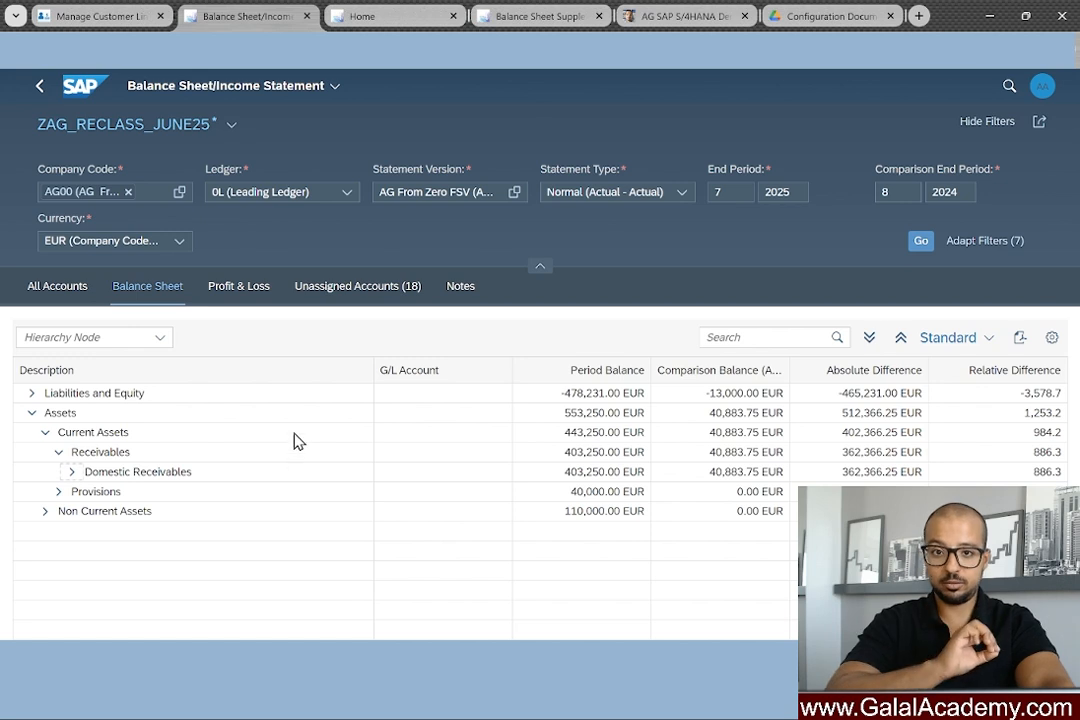
Expand Liabilities and Equity down to Payables, examine the Domestic Vendors account, and collapse Payables again.
{"action": "left_click", "coordinate": [32, 393]}
{"action": "left_click", "coordinate": [46, 414]}
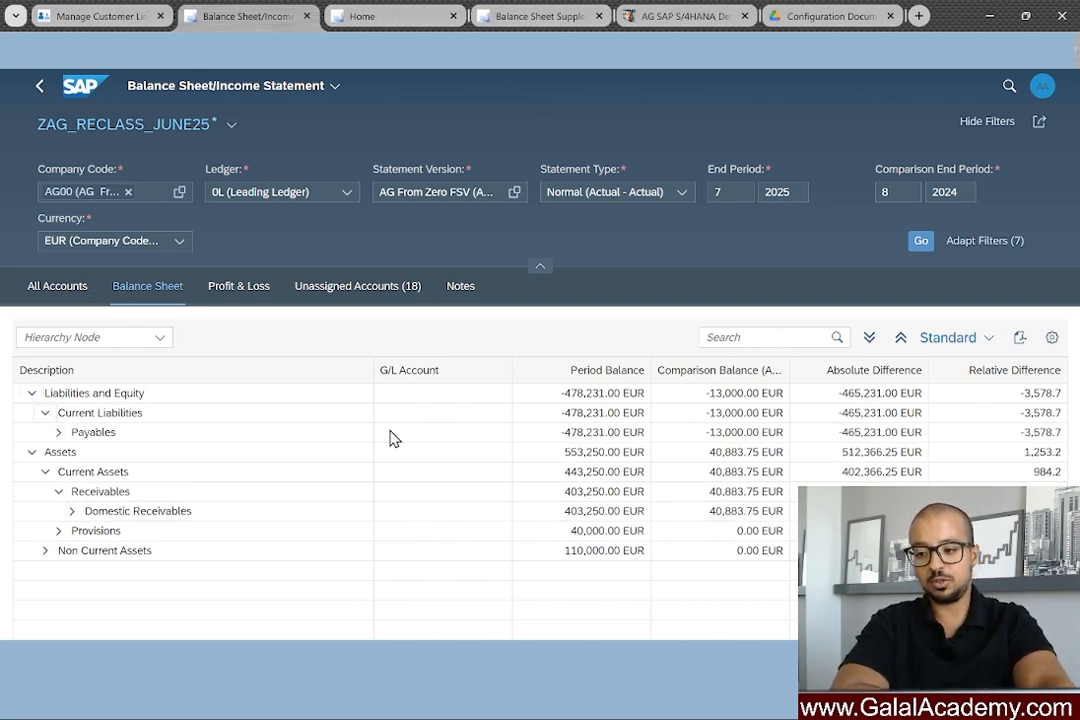
{"action": "left_click", "coordinate": [58, 432]}
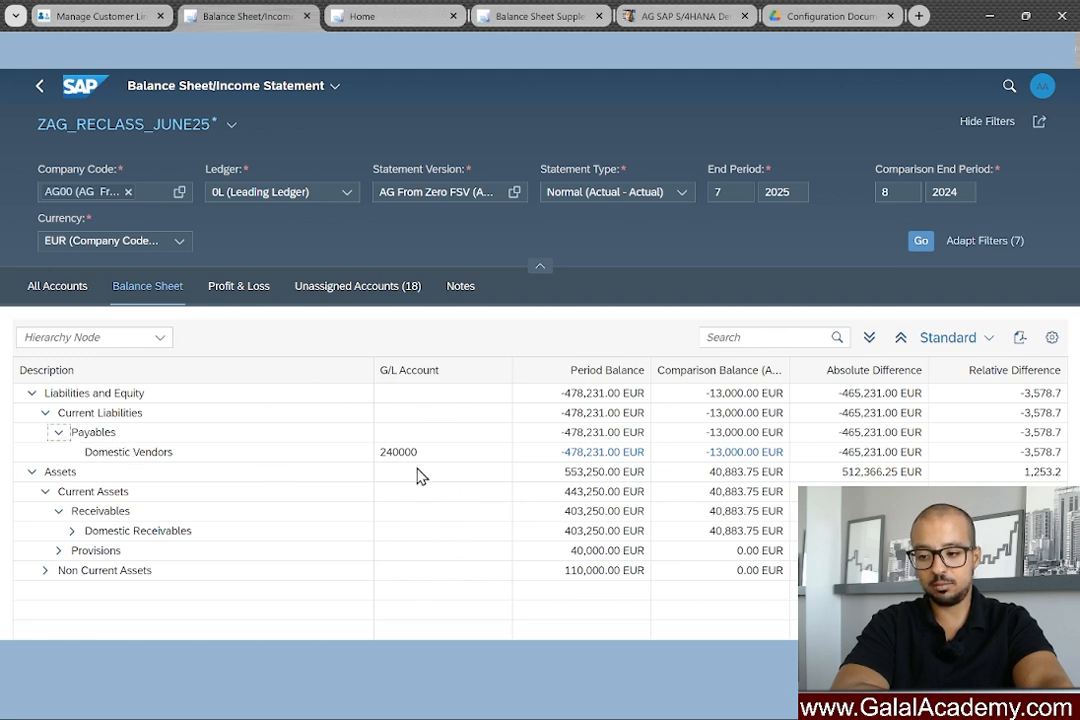
{"action": "left_click", "coordinate": [58, 432]}
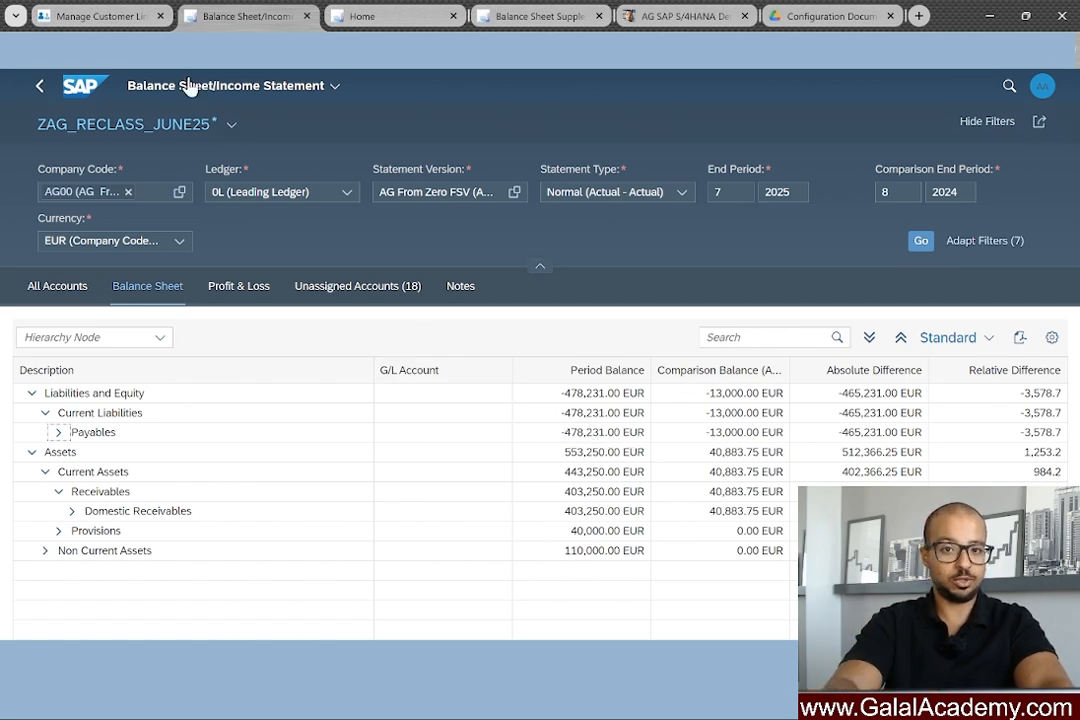
Open another SAP home page in a separate browser tab, keeping the pre-posting balance sheet open.
{"action": "right_click", "coordinate": [88, 88]}
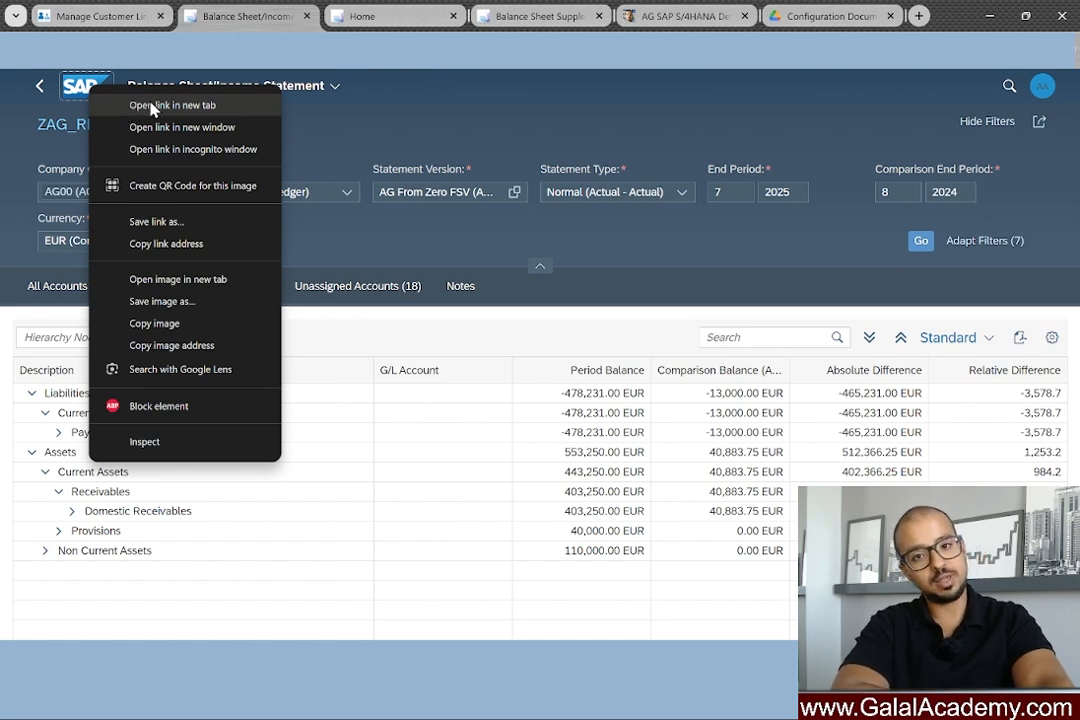
{"action": "left_click", "coordinate": [152, 106]}
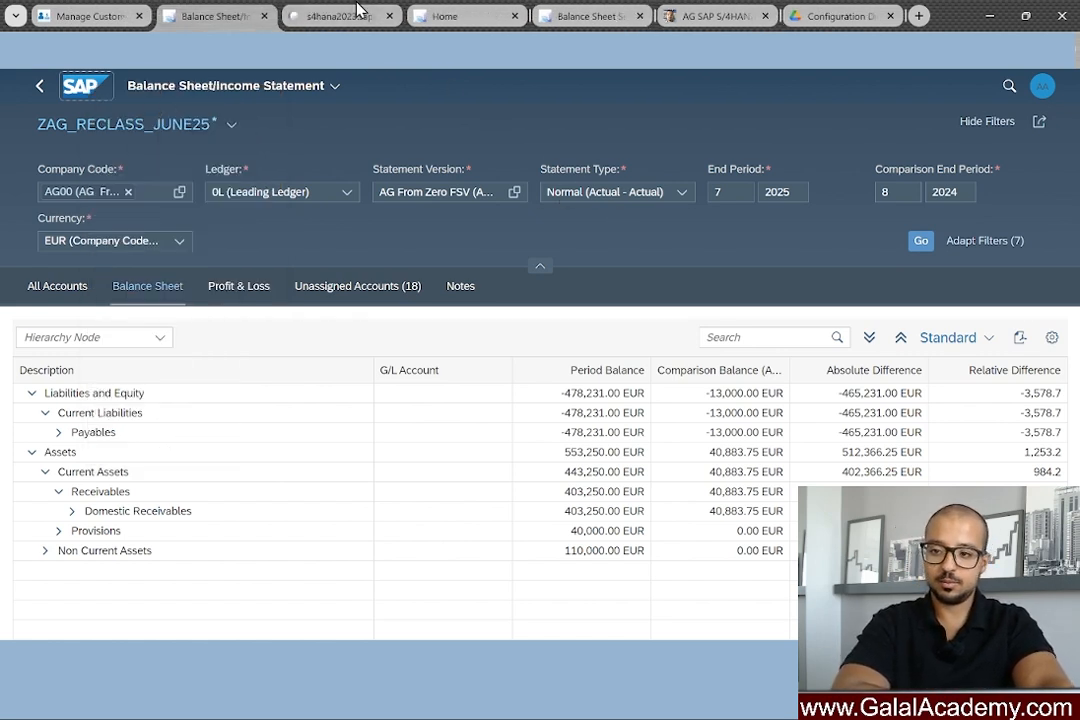
{"action": "left_click", "coordinate": [349, 16]}
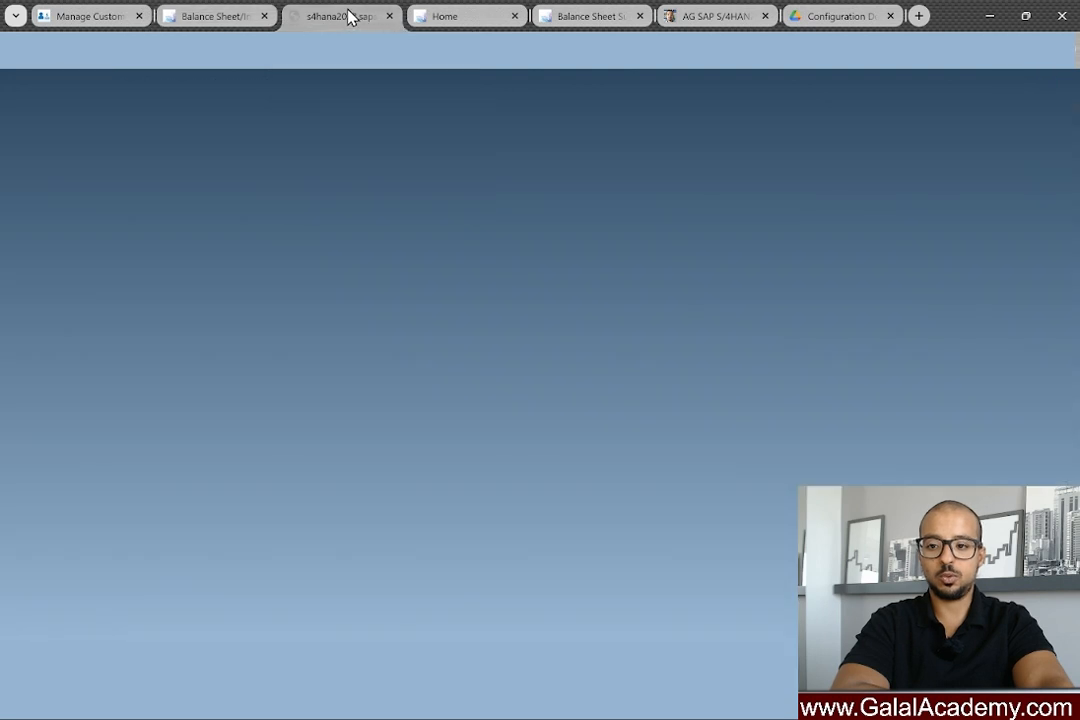
Return to the regrouping analysis results and open the Batch Input session overview.
{"action": "left_click", "coordinate": [576, 16]}
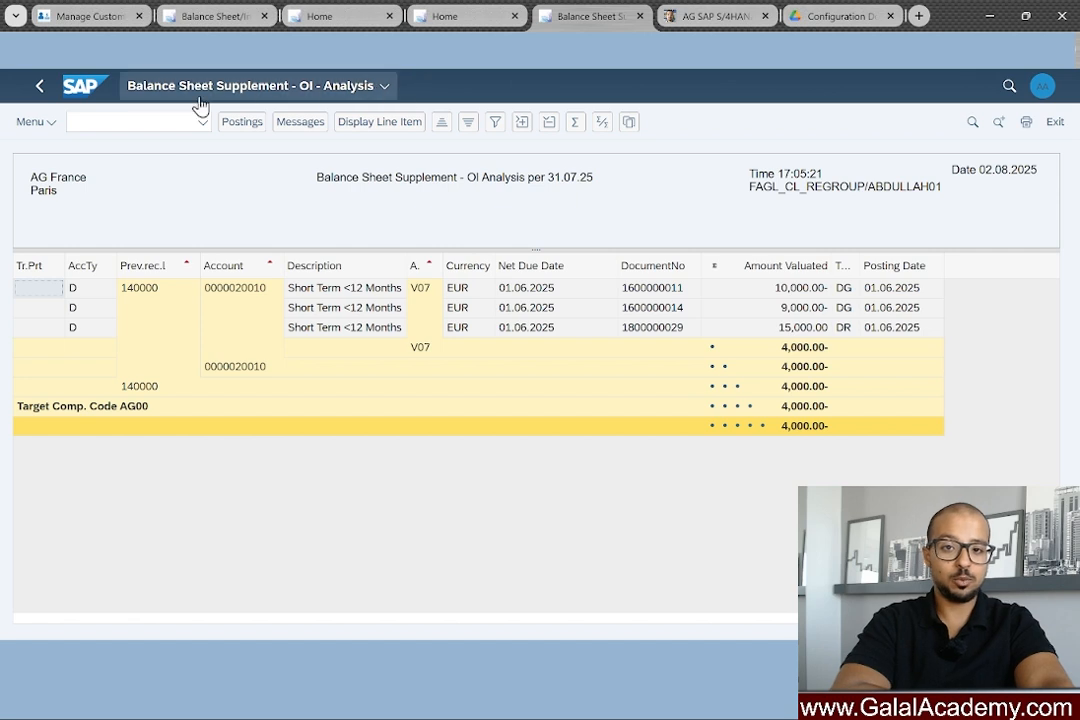
{"action": "left_click", "coordinate": [49, 125]}
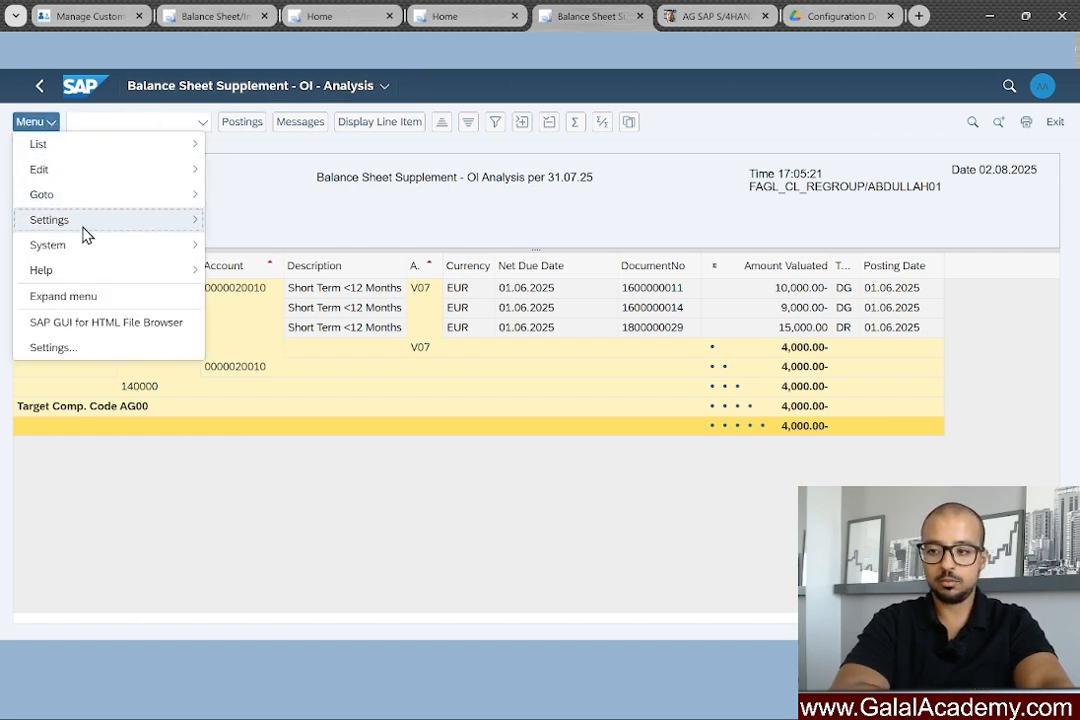
{"action": "mouse_move", "coordinate": [88, 247]}
{"action": "mouse_move", "coordinate": [284, 299]}
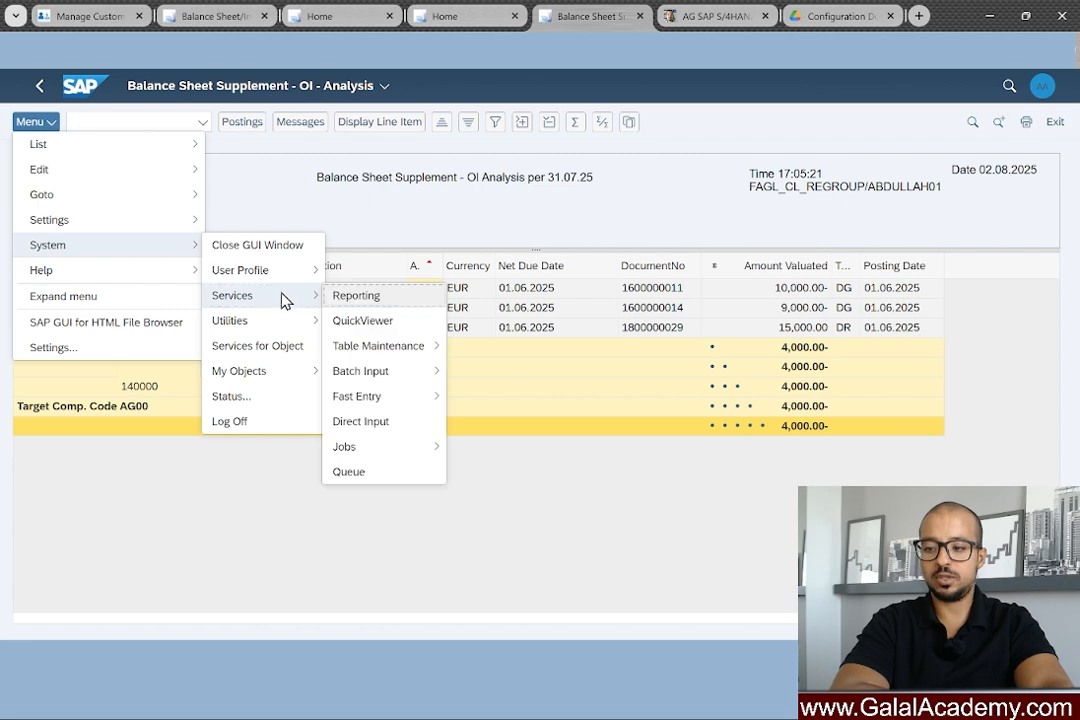
{"action": "mouse_move", "coordinate": [378, 374]}
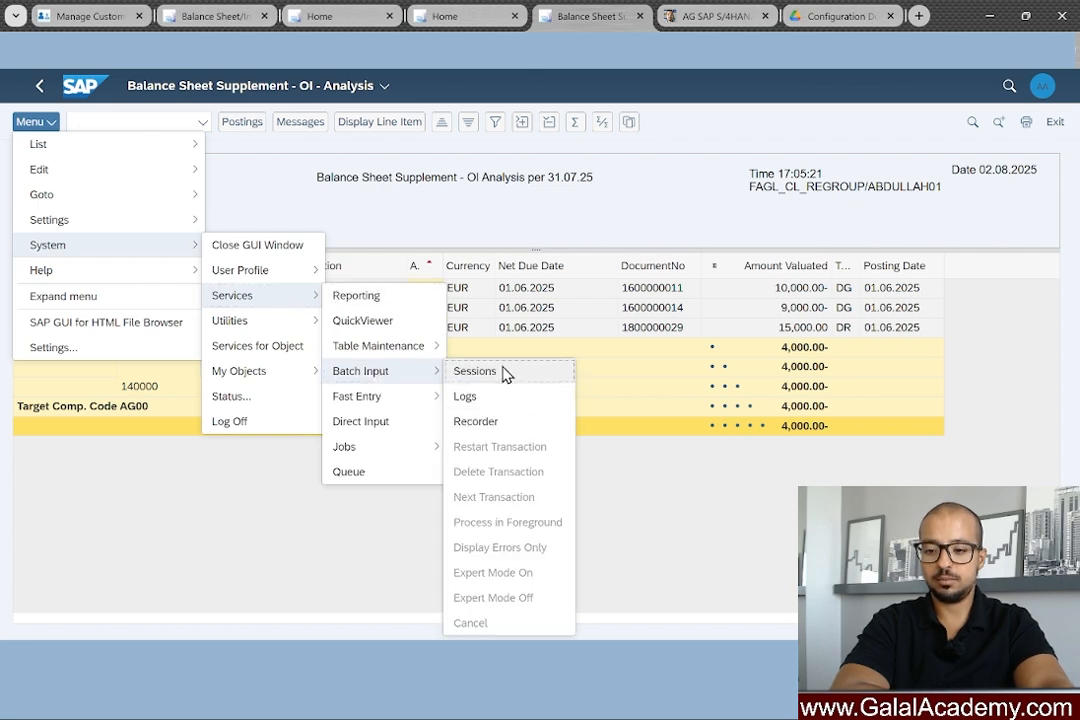
{"action": "left_click", "coordinate": [503, 376]}
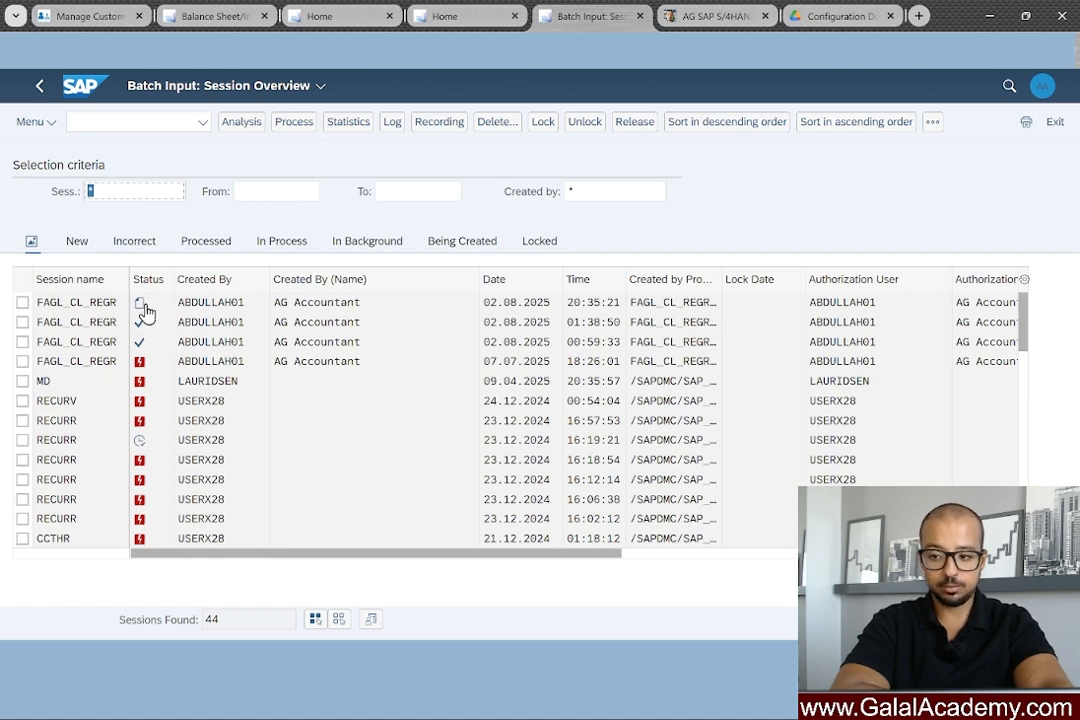
Process the new FAGL_CL_REGR session in Display errors only mode and return to the session overview.
{"action": "left_click", "coordinate": [23, 302]}
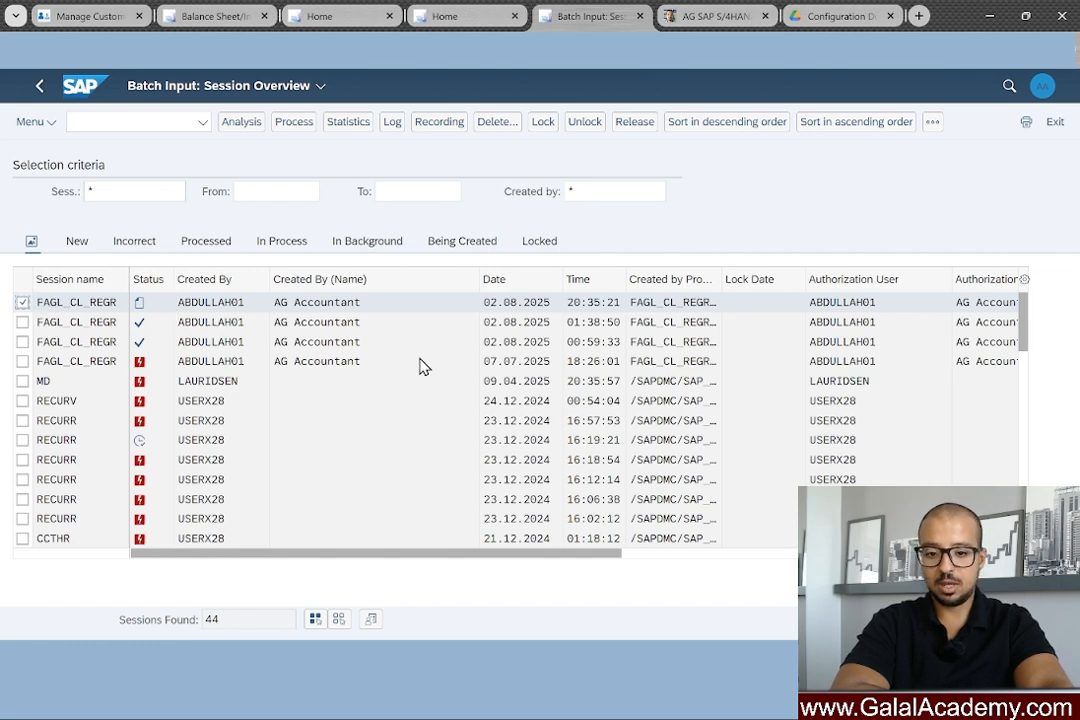
{"action": "left_click", "coordinate": [299, 132]}
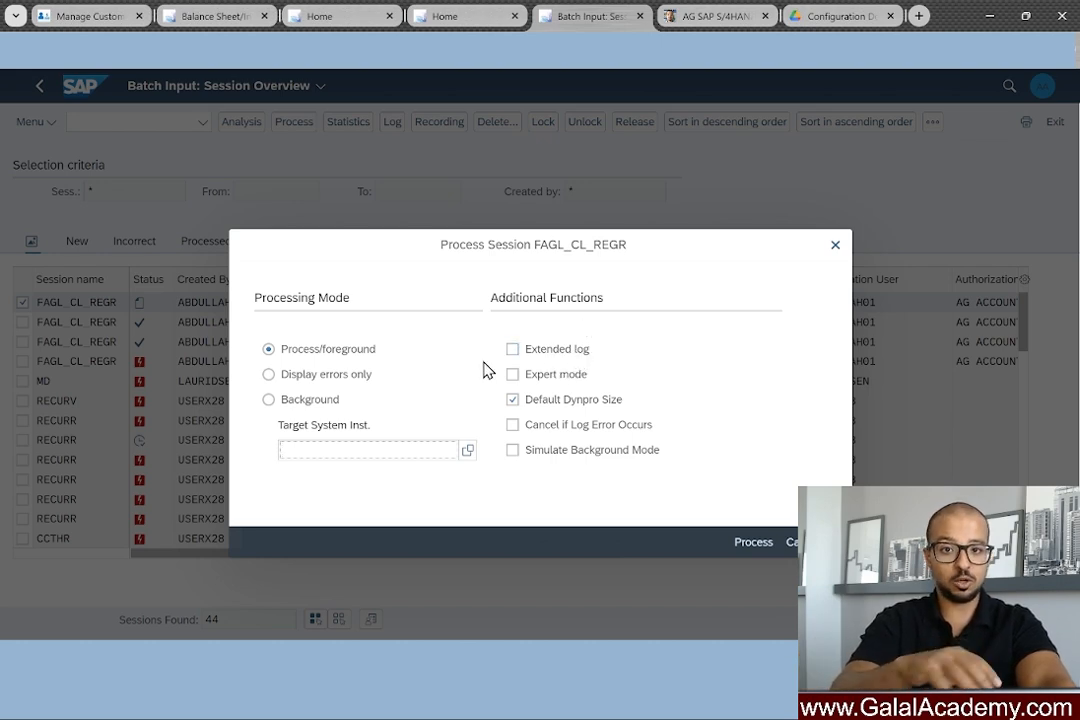
{"action": "left_click", "coordinate": [318, 381]}
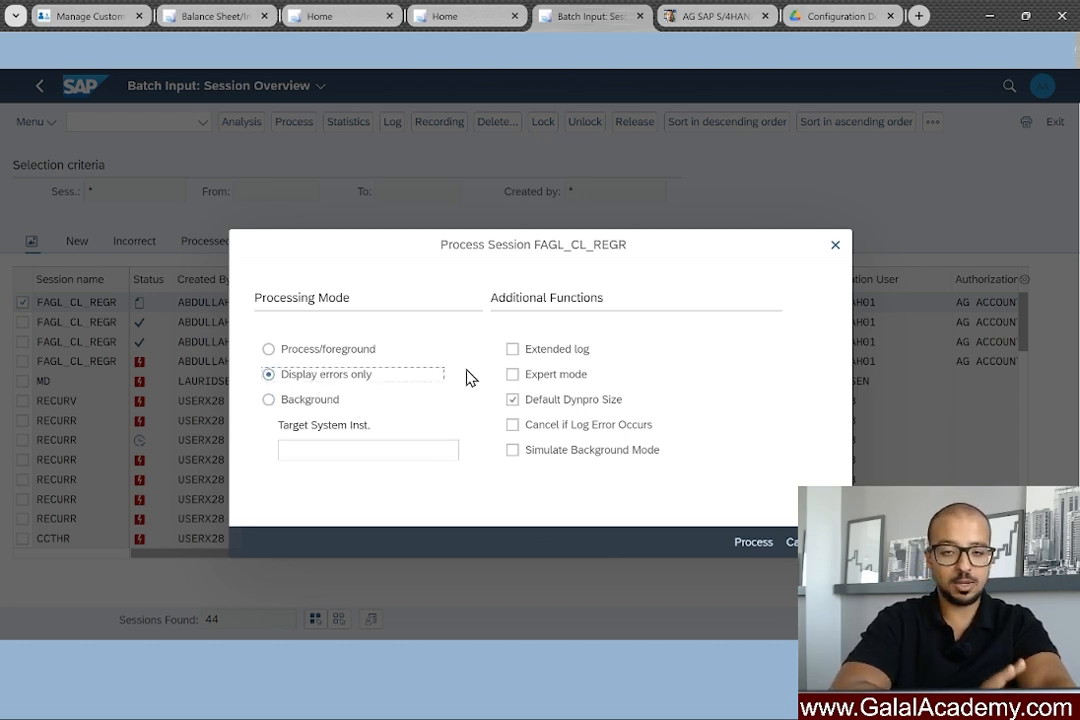
{"action": "left_click", "coordinate": [757, 546]}
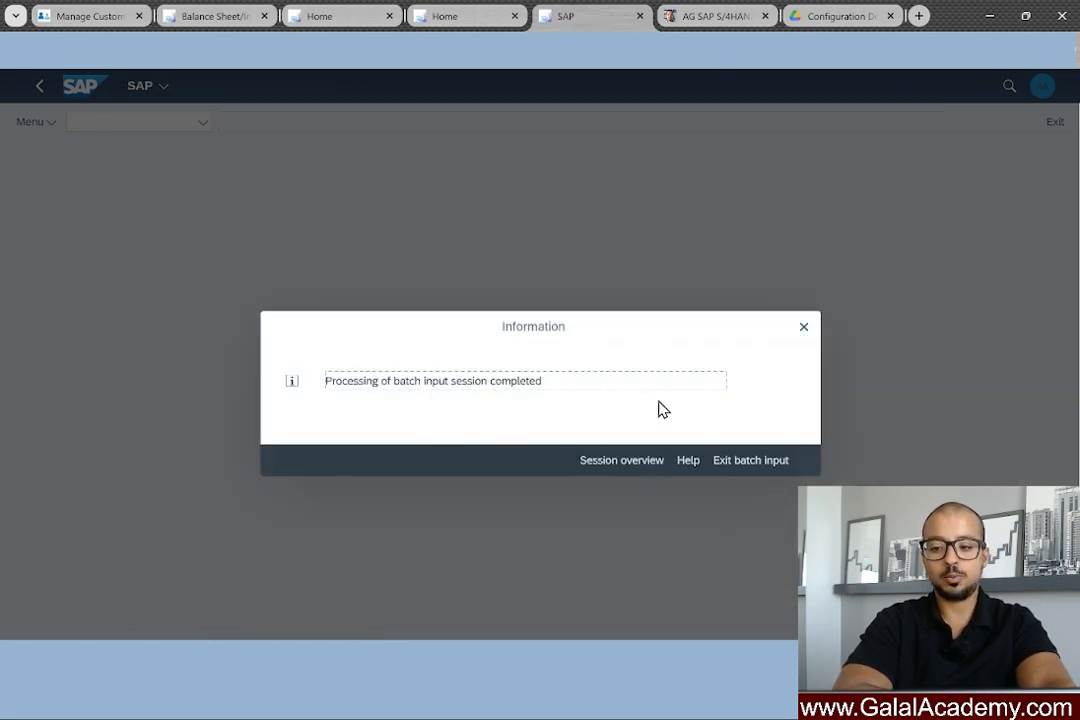
{"action": "left_click", "coordinate": [638, 466]}
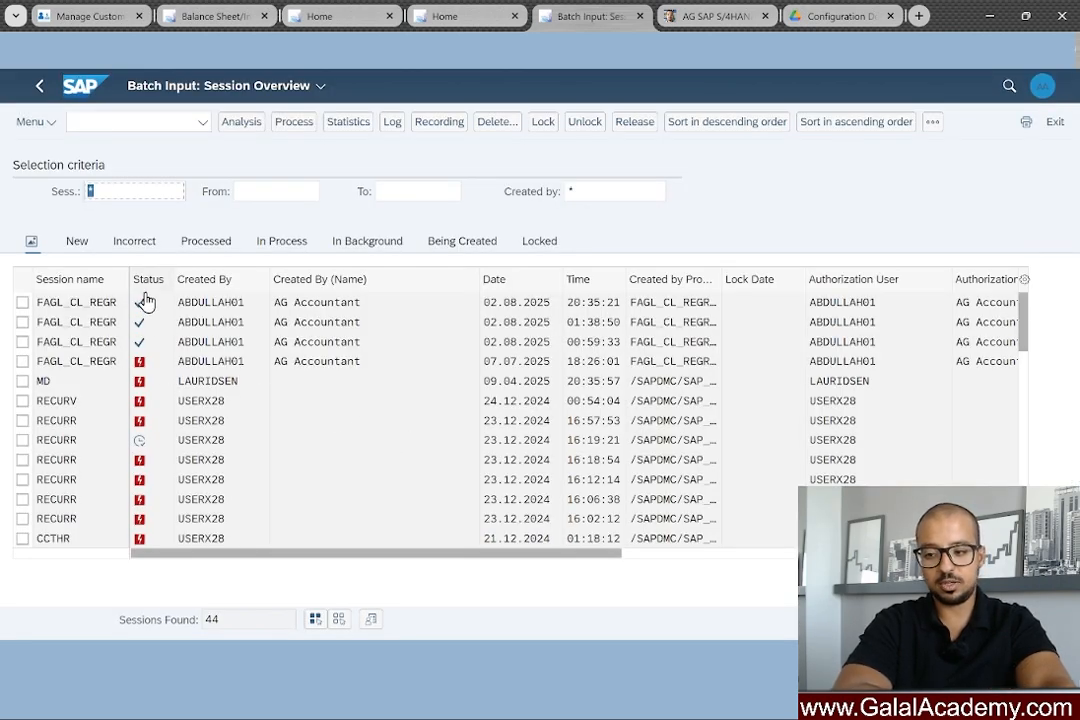
On the additional home page, open Balance Sheet/Income Statement from Reclassification and Regrouping and display the balance sheet for period 7/2025.
{"action": "left_click", "coordinate": [194, 17]}
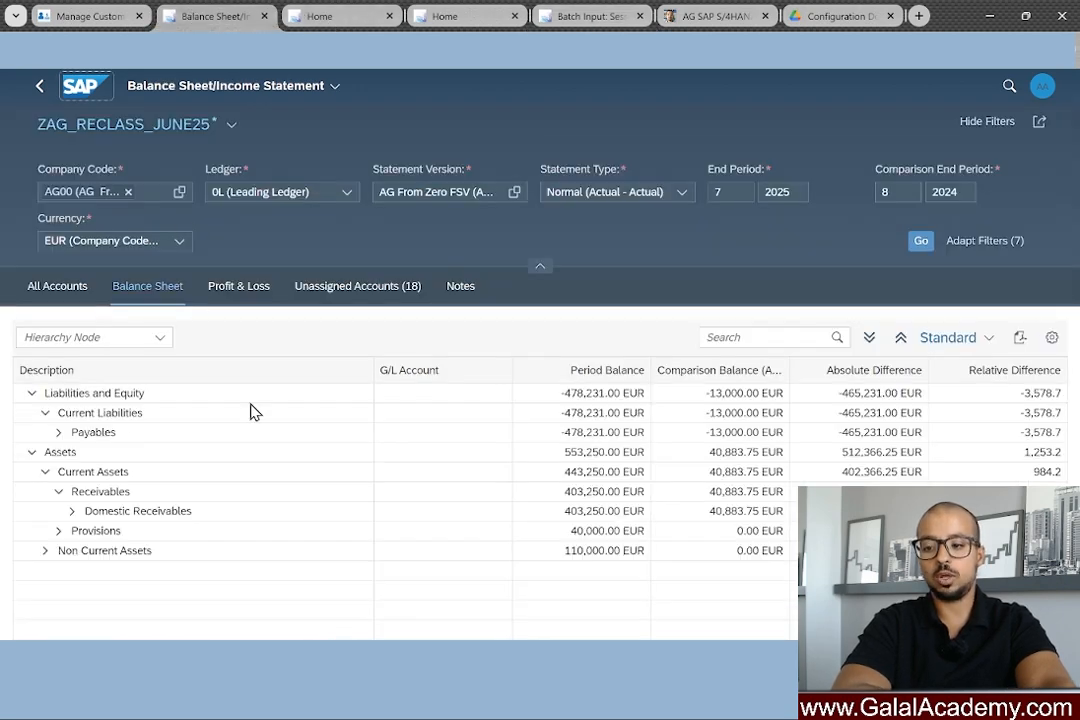
{"action": "left_click", "coordinate": [333, 17]}
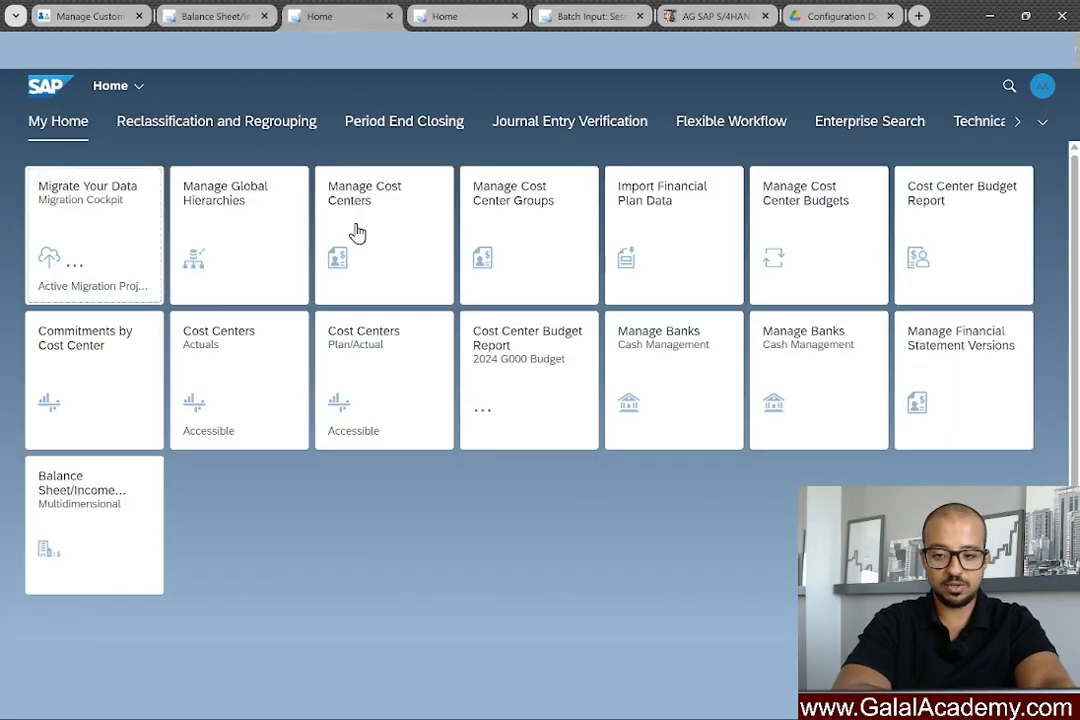
{"action": "left_click", "coordinate": [210, 122]}
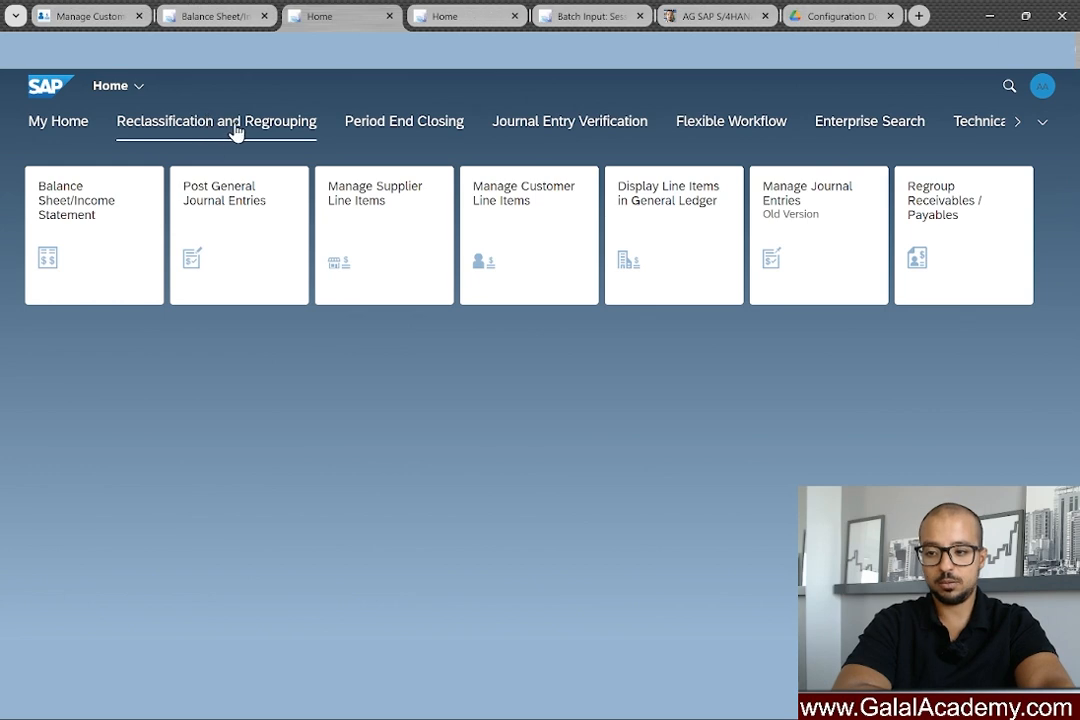
{"action": "left_click", "coordinate": [89, 229]}
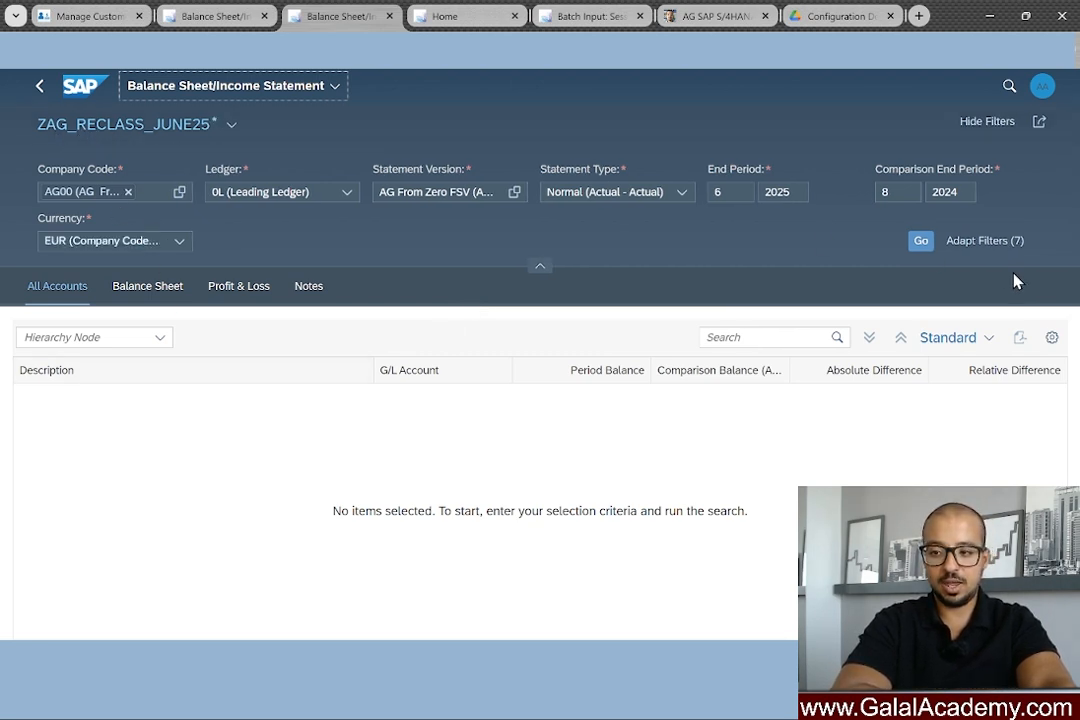
{"action": "left_click", "coordinate": [920, 240]}
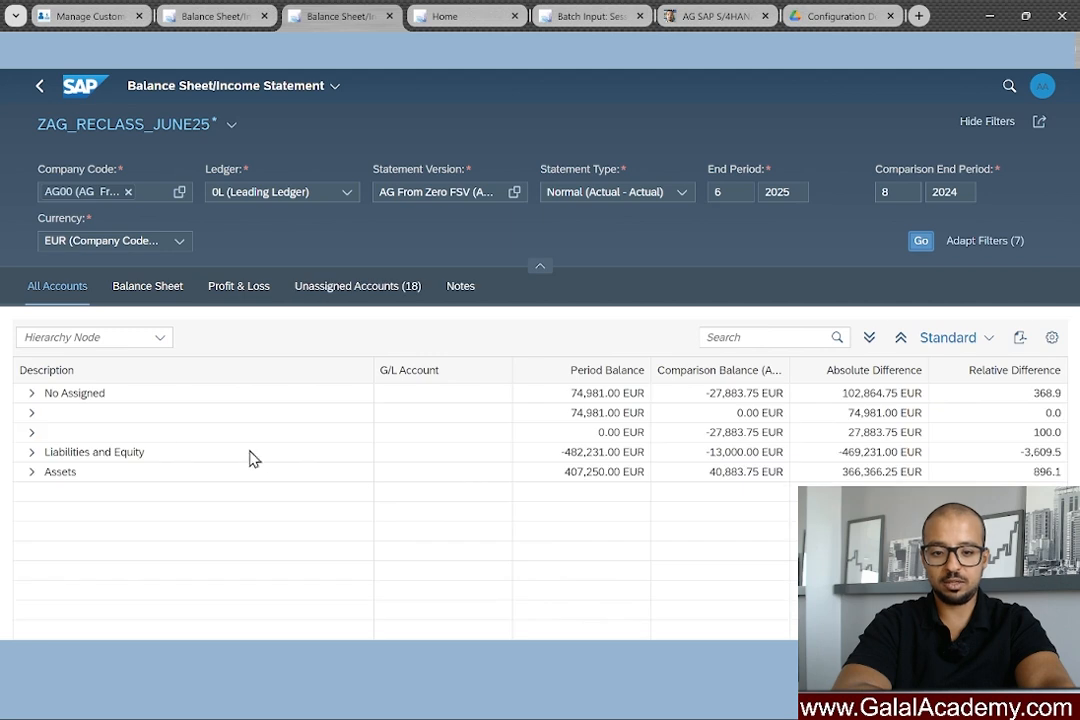
{"action": "left_click", "coordinate": [150, 286]}
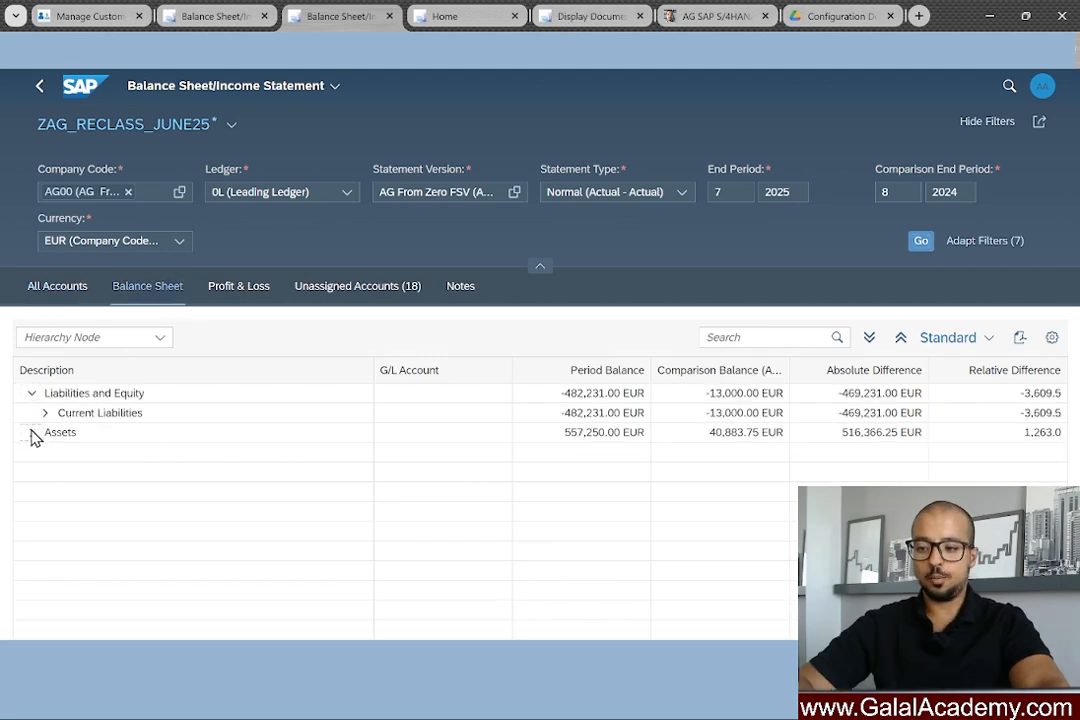
Expand Assets and Payables in the new balance sheet, examine account 149002, and compare the balances with the pre-posting report.
{"action": "left_click", "coordinate": [33, 432]}
{"action": "left_click", "coordinate": [46, 413]}
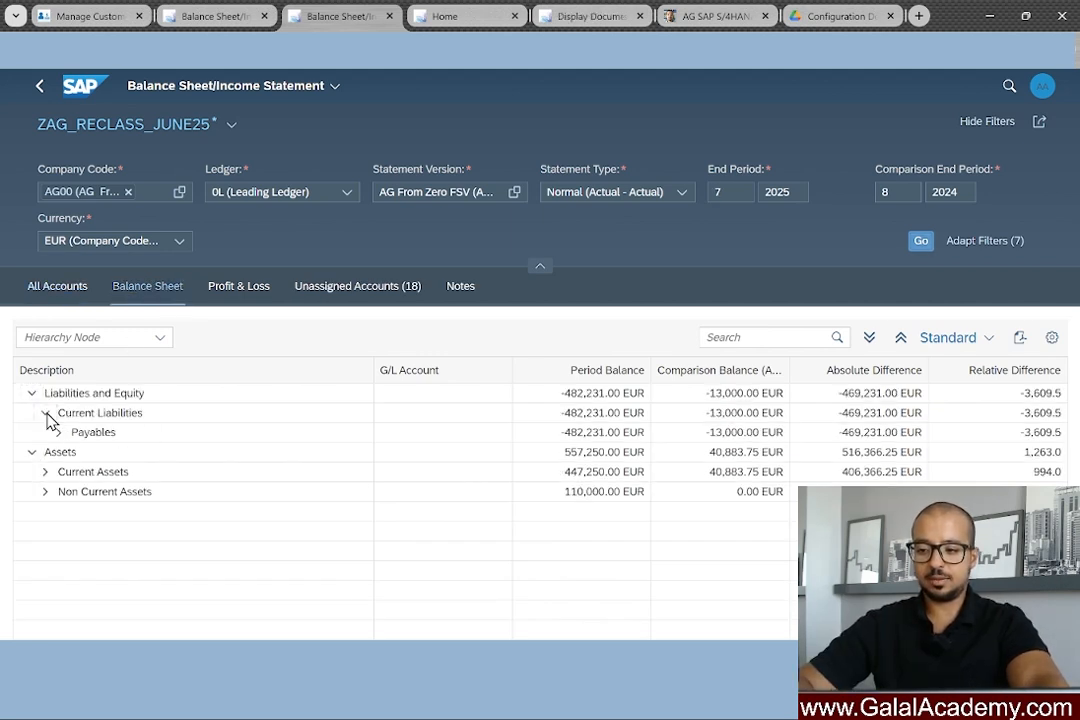
{"action": "left_click", "coordinate": [59, 433]}
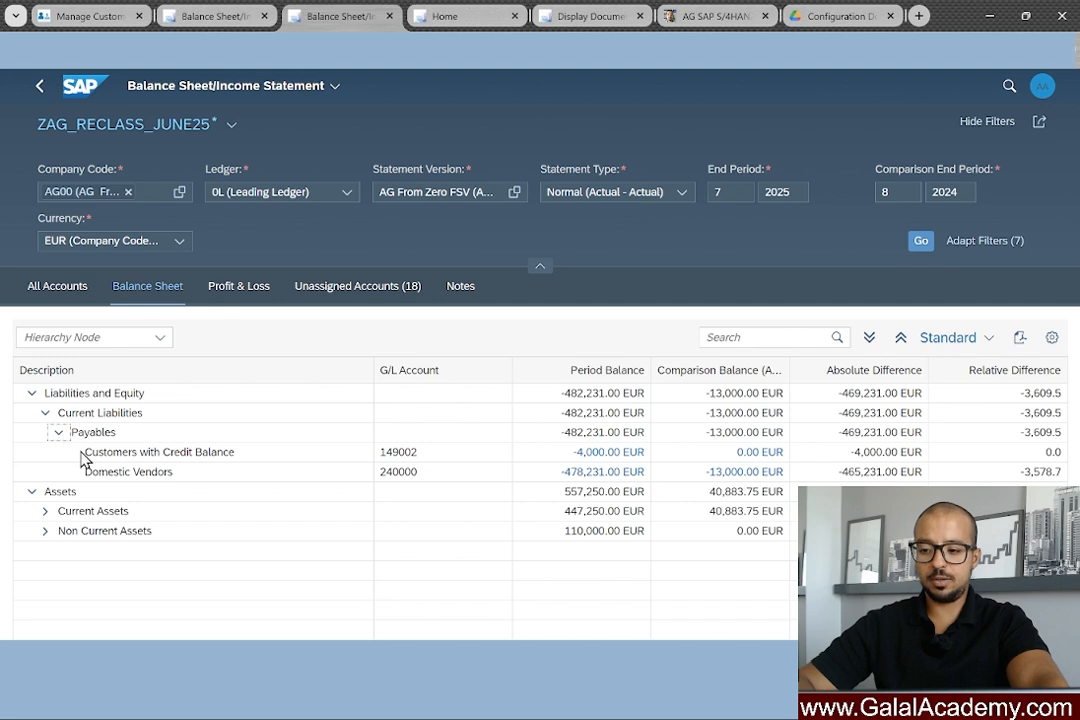
{"action": "left_click", "coordinate": [59, 432]}
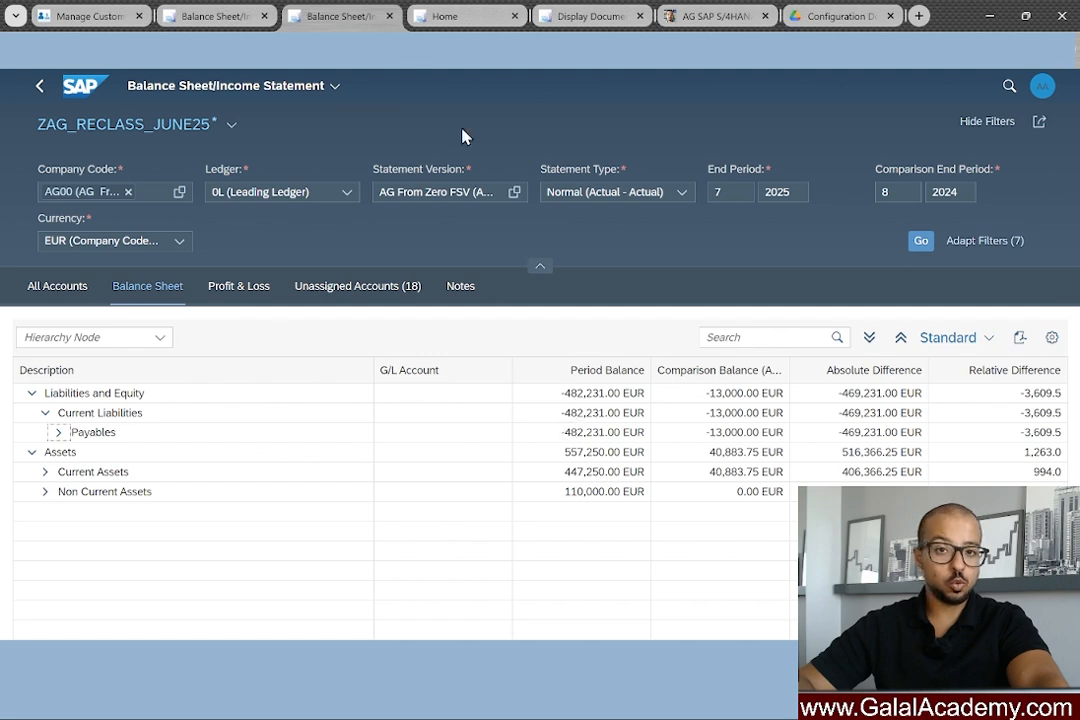
{"action": "left_click", "coordinate": [190, 14]}
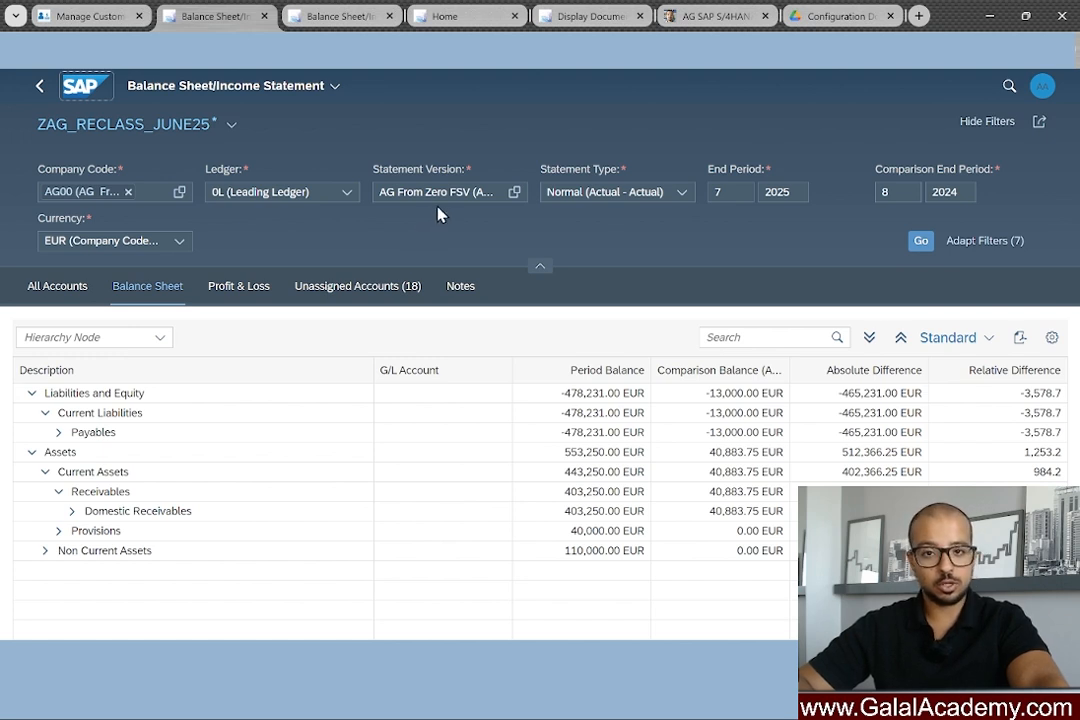
{"action": "left_click", "coordinate": [343, 14]}
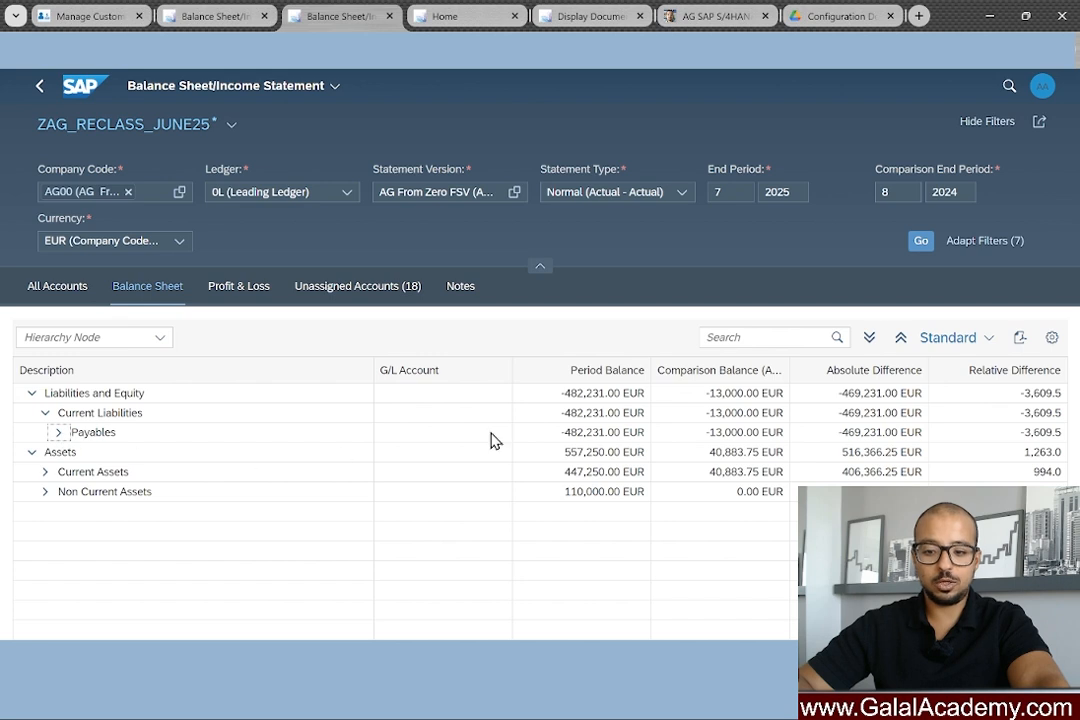
Expand Payables in the post-posting balance sheet and examine the Customers with Credit Balance line and its G/L account 149002.
{"action": "left_click", "coordinate": [61, 434]}
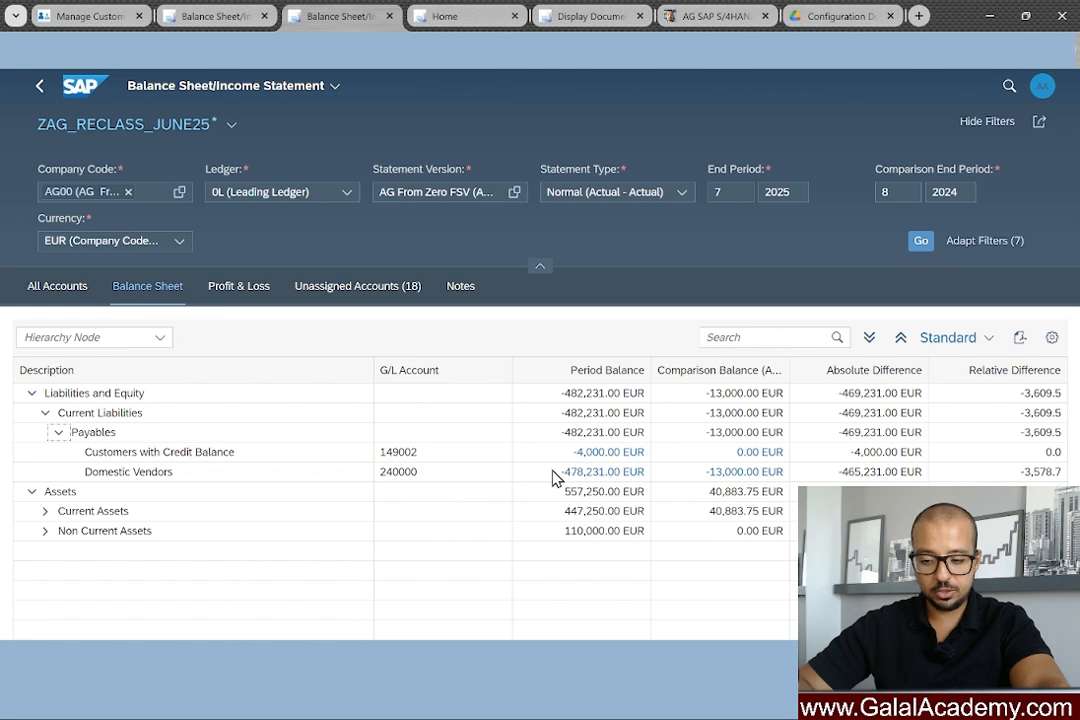
{"action": "left_click_drag", "start_coordinate": [92, 451], "coordinate": [85, 452]}
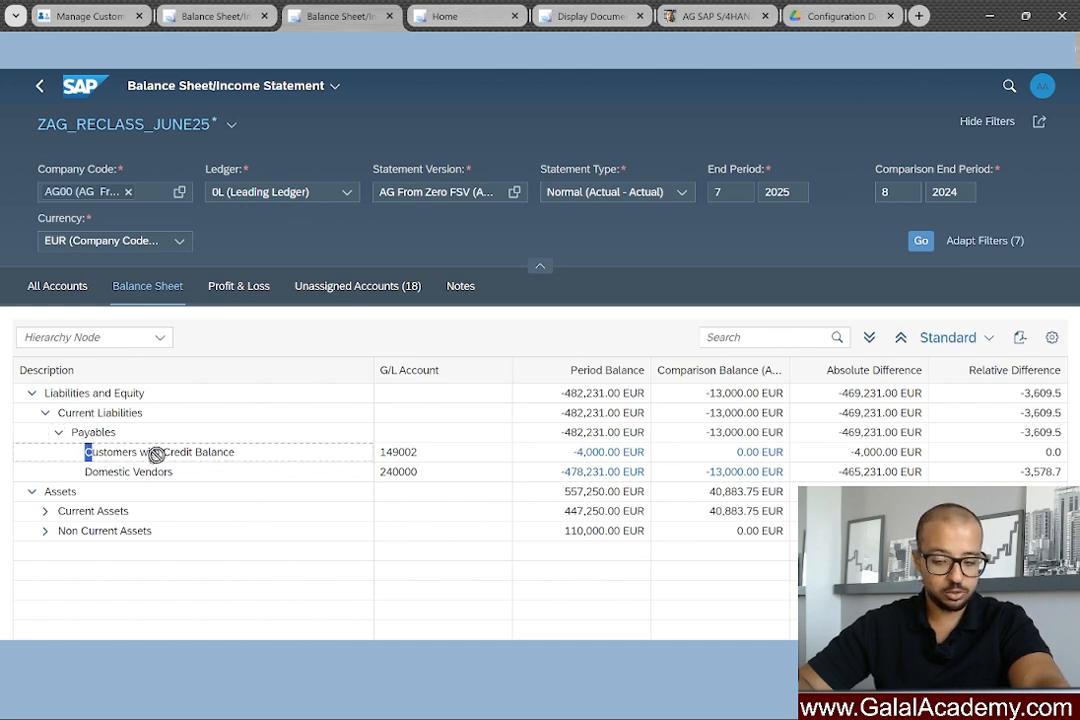
{"action": "left_click_drag", "start_coordinate": [282, 458], "coordinate": [89, 443]}
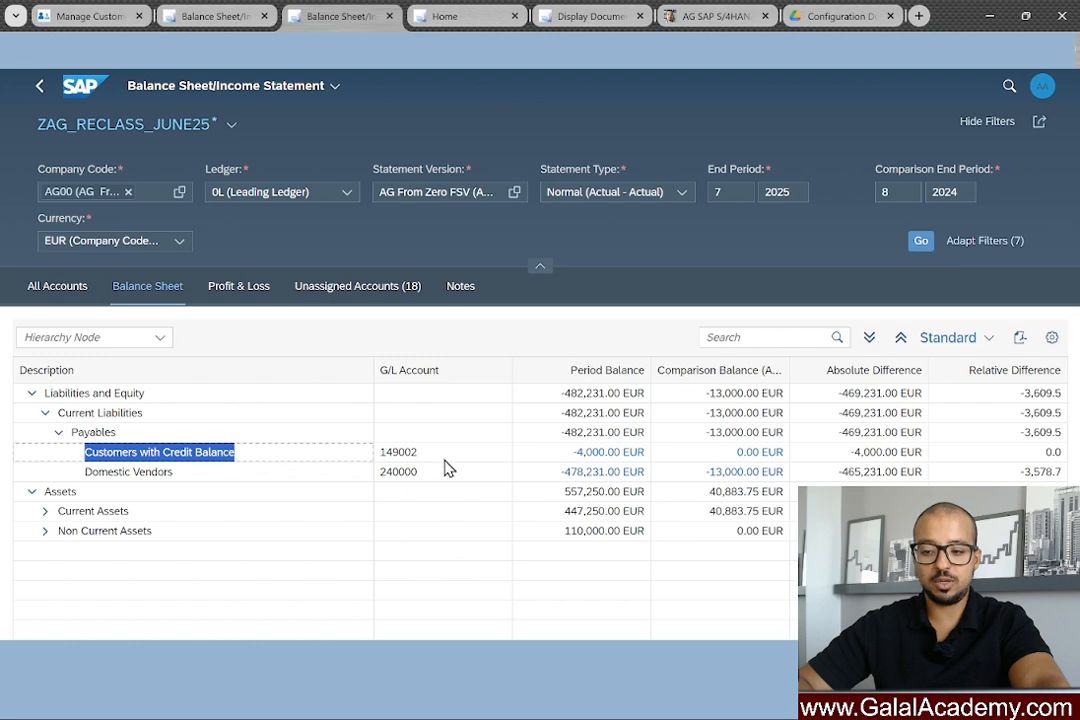
{"action": "left_click_drag", "start_coordinate": [430, 455], "coordinate": [368, 462]}
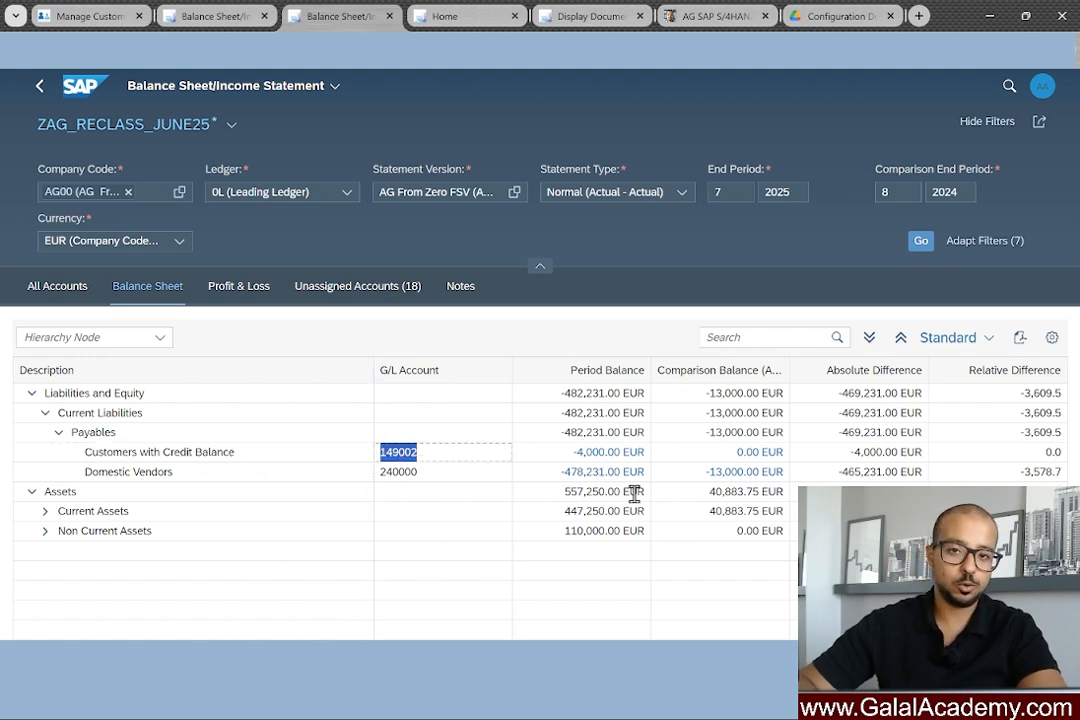
Expand Current Assets and compare the Receivables period balance with the same line in the pre-posting balance sheet.
{"action": "left_click", "coordinate": [46, 513]}
{"action": "left_click", "coordinate": [62, 531]}
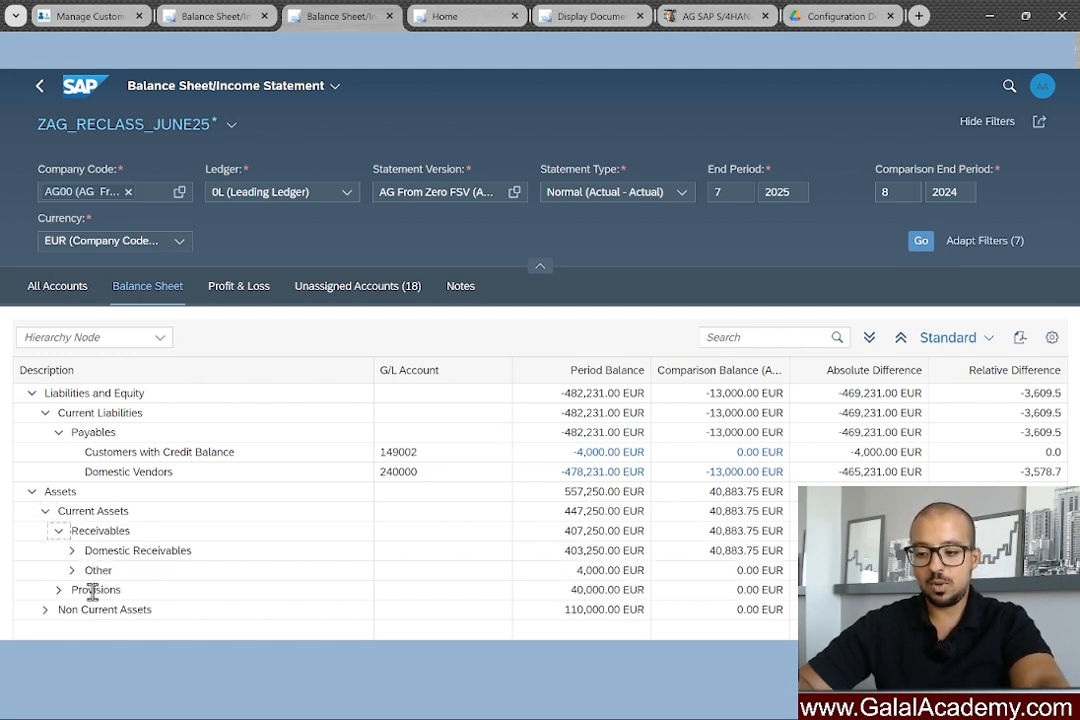
{"action": "left_click", "coordinate": [61, 533]}
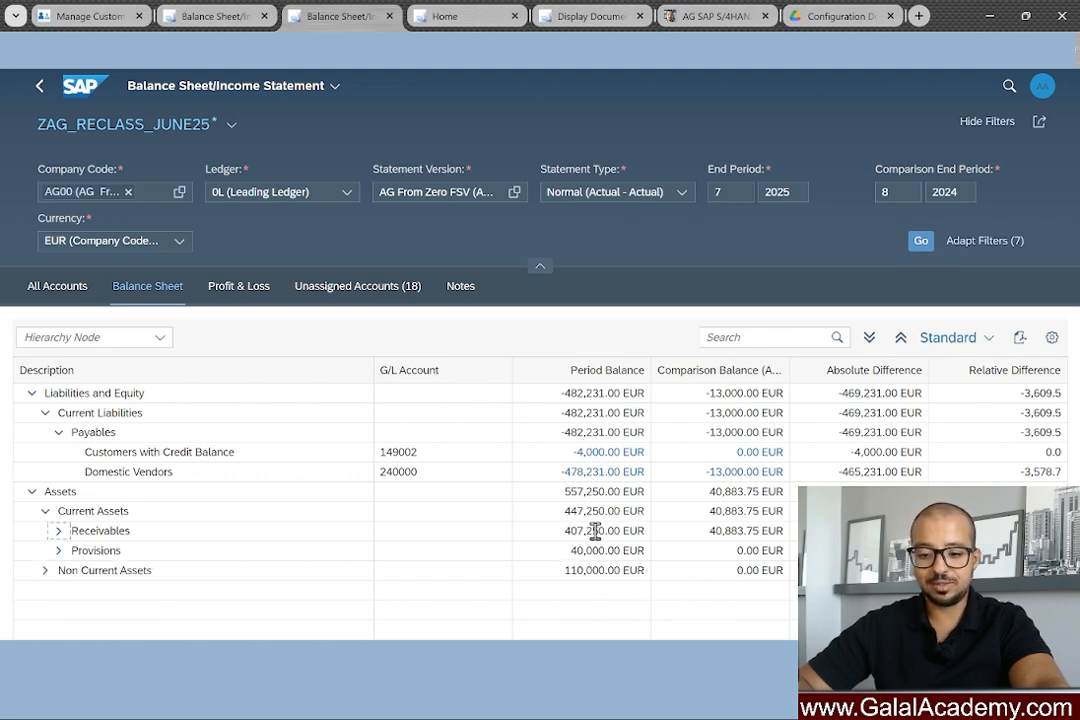
{"action": "left_click", "coordinate": [218, 18]}
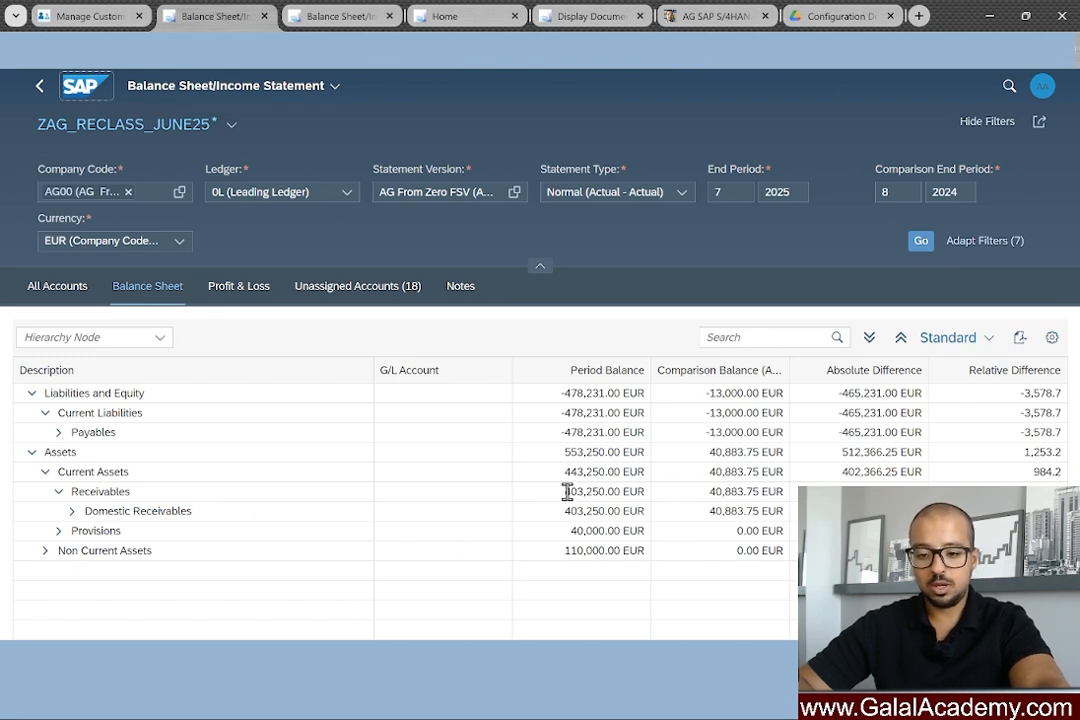
{"action": "left_click_drag", "start_coordinate": [565, 495], "coordinate": [634, 490]}
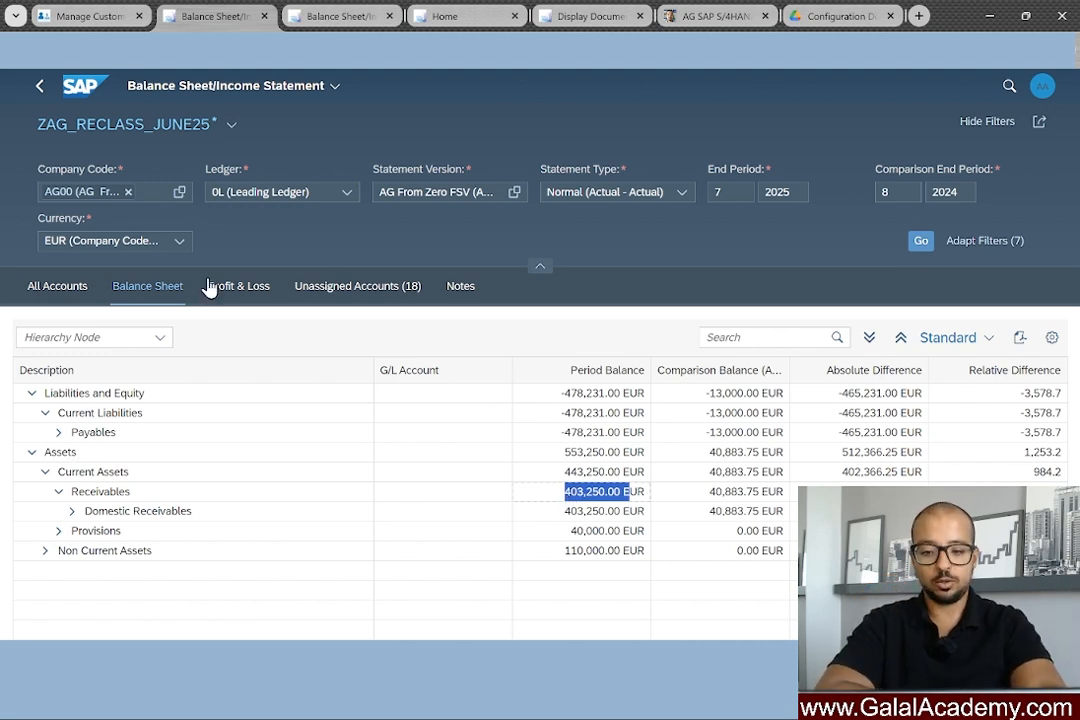
{"action": "left_click", "coordinate": [358, 12]}
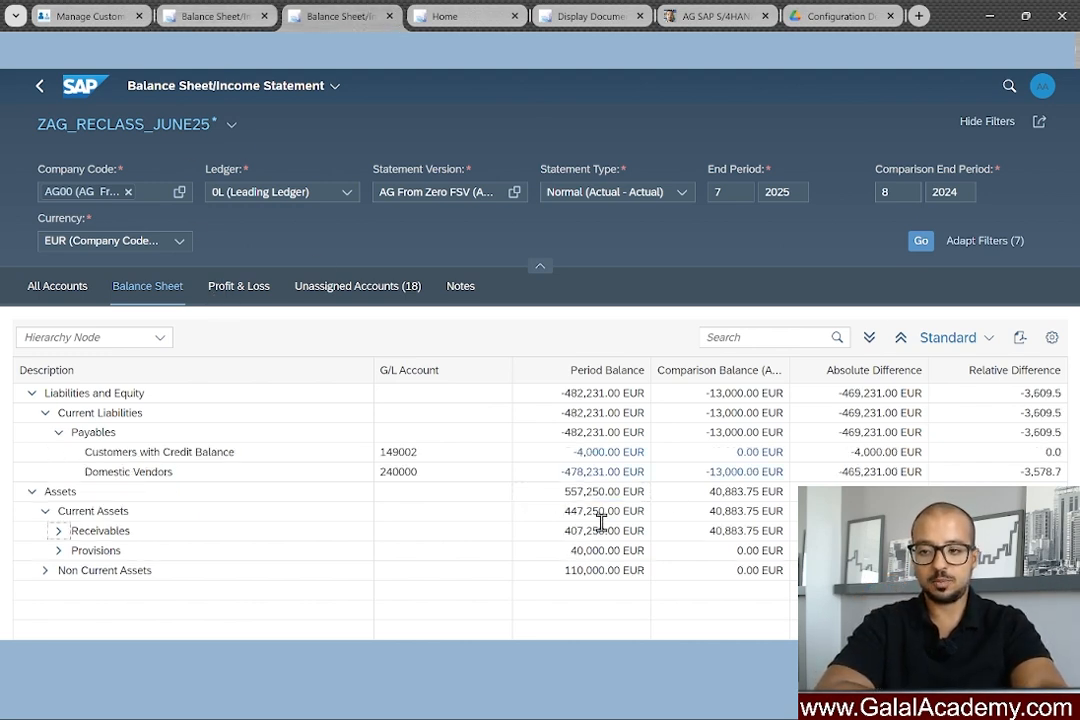
{"action": "left_click_drag", "start_coordinate": [565, 531], "coordinate": [592, 537]}
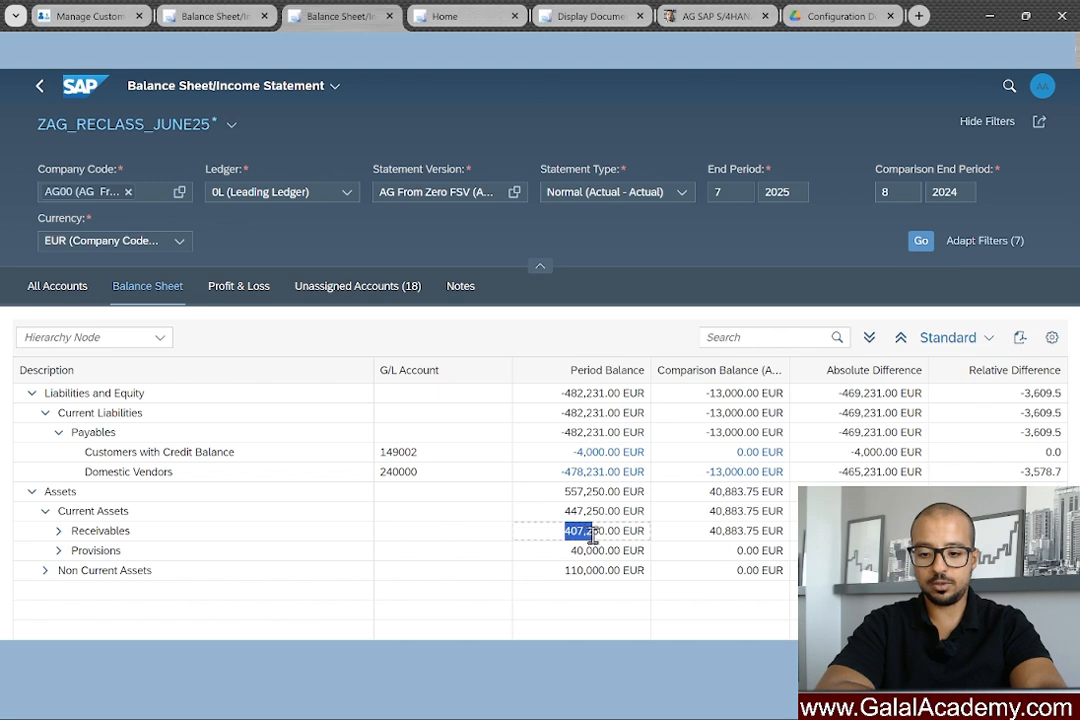
Expand Receivables with its Domestic Receivables and Other nodes, and examine the Reclass Receivables Clearing account's period balance.
{"action": "left_click", "coordinate": [58, 533]}
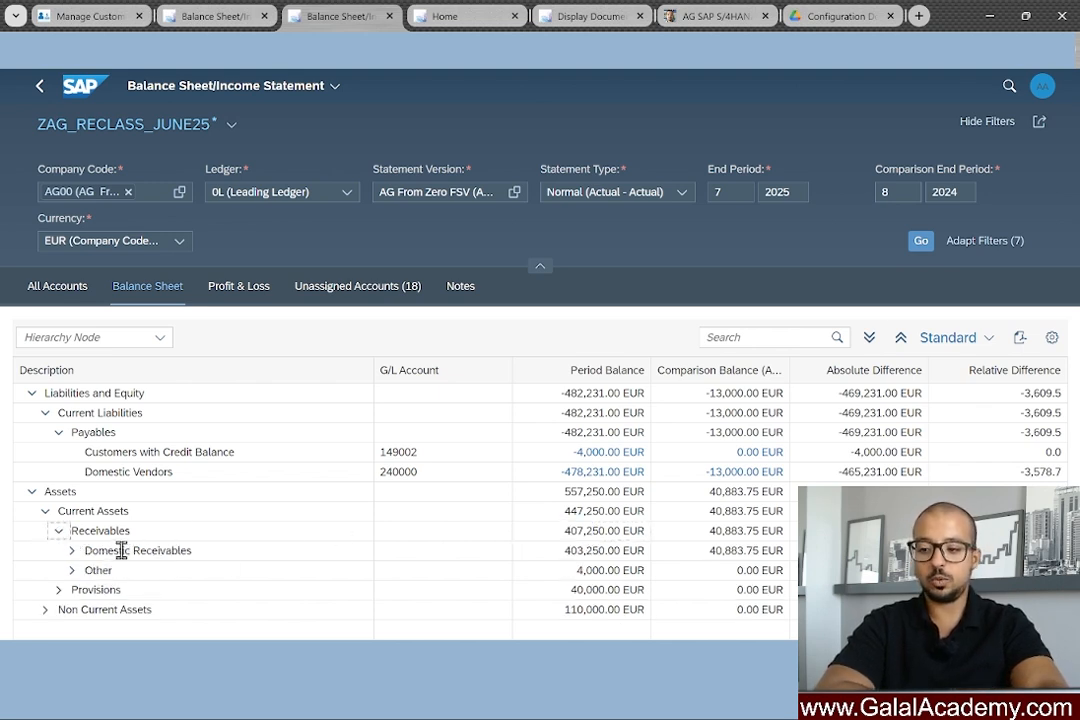
{"action": "left_click", "coordinate": [71, 551]}
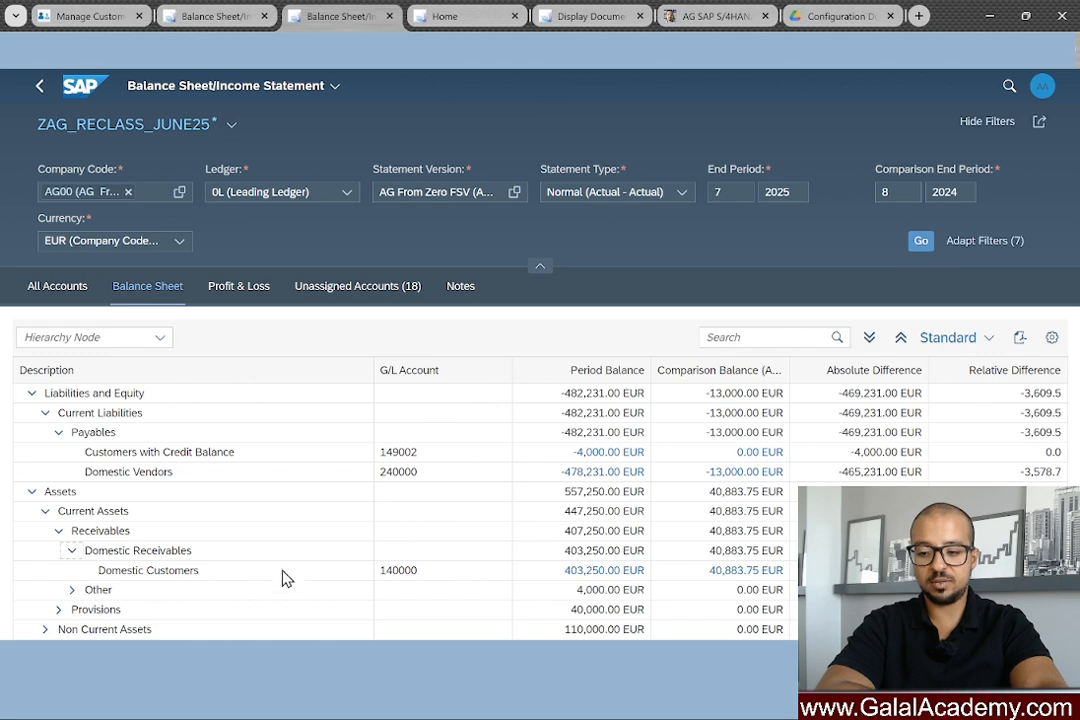
{"action": "left_click", "coordinate": [74, 590]}
{"action": "left_click_drag", "start_coordinate": [100, 609], "coordinate": [266, 617]}
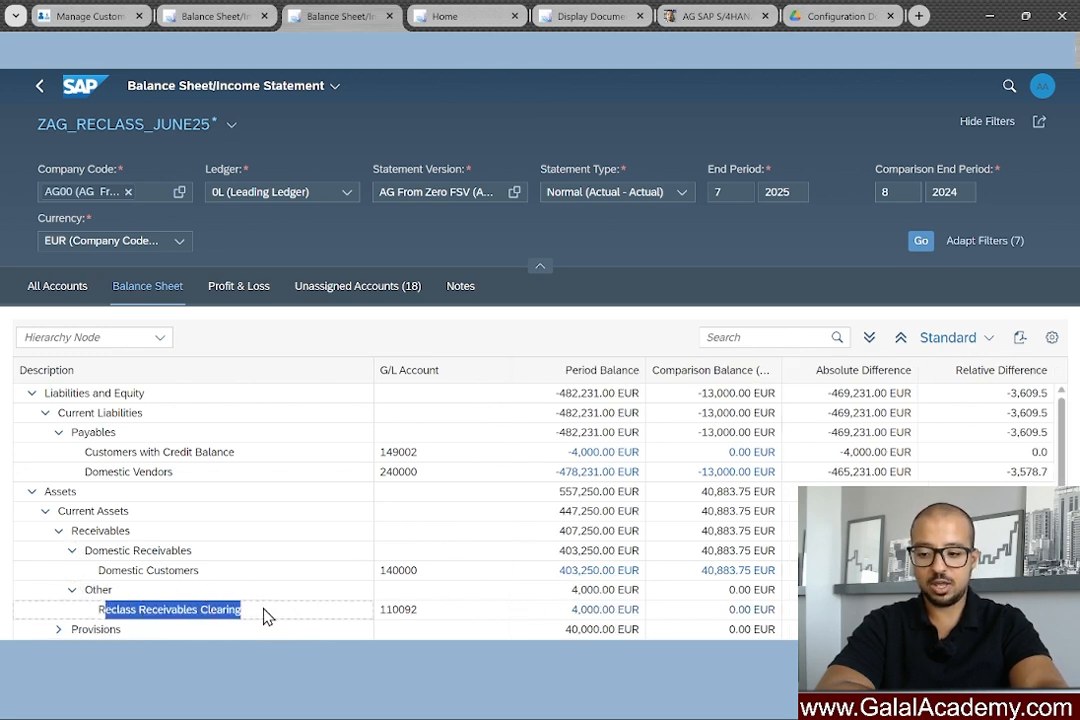
{"action": "left_click_drag", "start_coordinate": [545, 619], "coordinate": [623, 610]}
{"action": "left_click", "coordinate": [230, 592]}
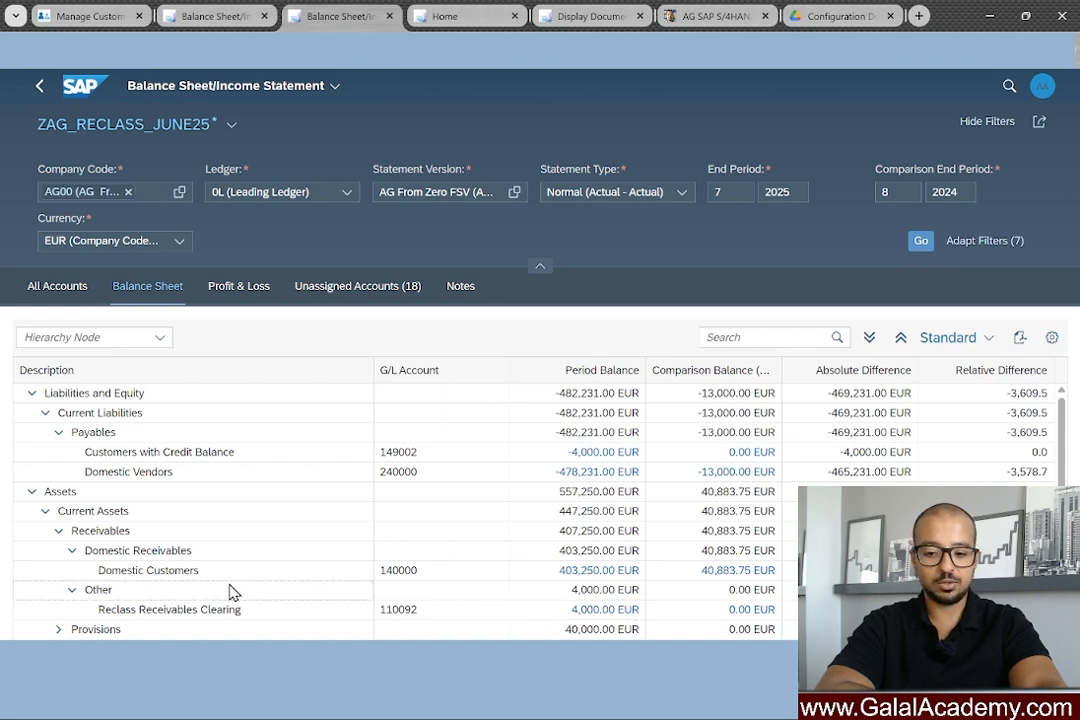
Review the Reclass Receivables Clearing line against Customers with Credit Balance, and collapse the Other and Domestic Receivables nodes.
{"action": "scroll", "coordinate": [330, 590], "scroll_direction": "down", "scroll_amount": 1}
{"action": "scroll", "coordinate": [322, 593], "scroll_direction": "up", "scroll_amount": 1}
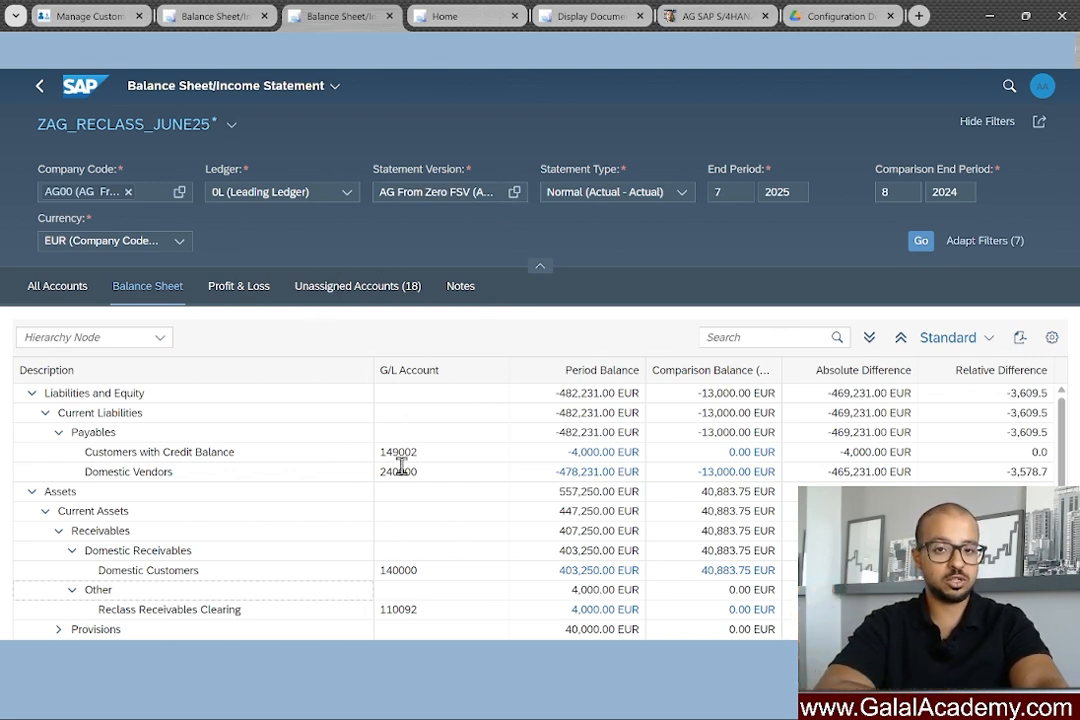
{"action": "scroll", "coordinate": [352, 569], "scroll_direction": "down", "scroll_amount": 1}
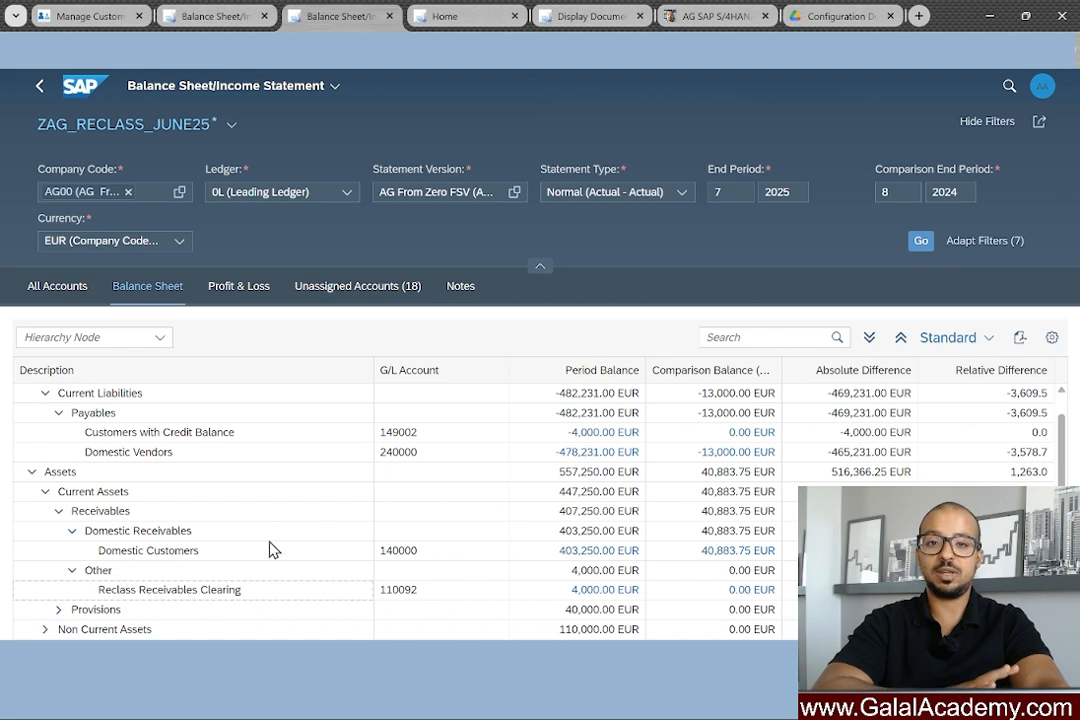
{"action": "left_click_drag", "start_coordinate": [98, 589], "coordinate": [199, 591]}
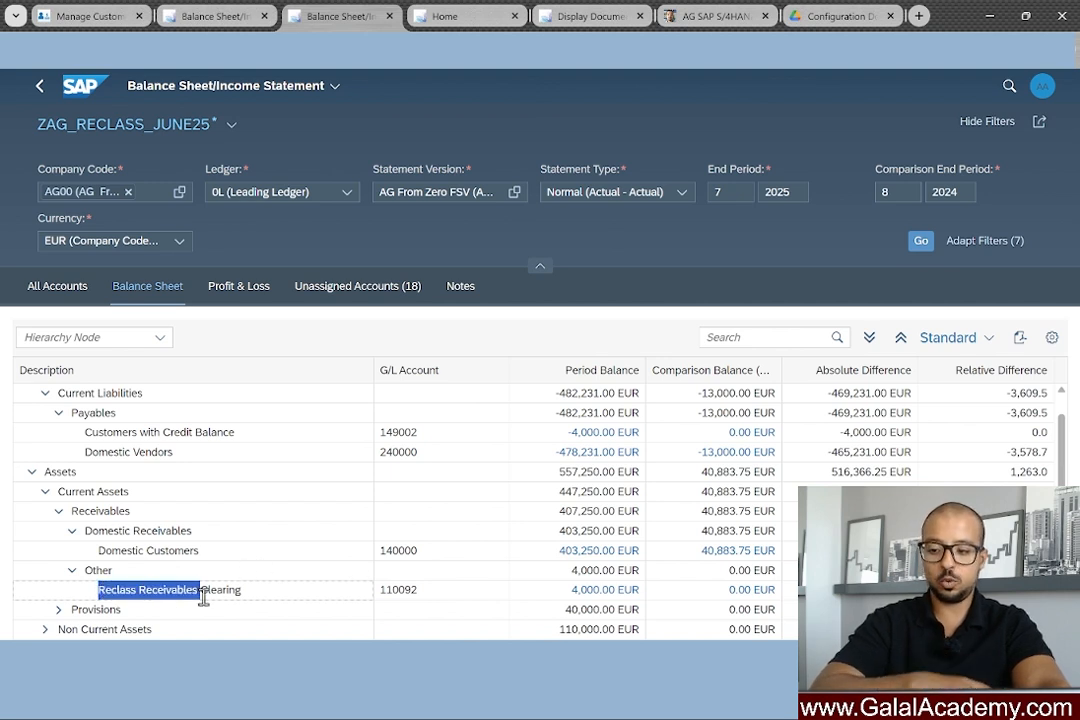
{"action": "left_click", "coordinate": [72, 571]}
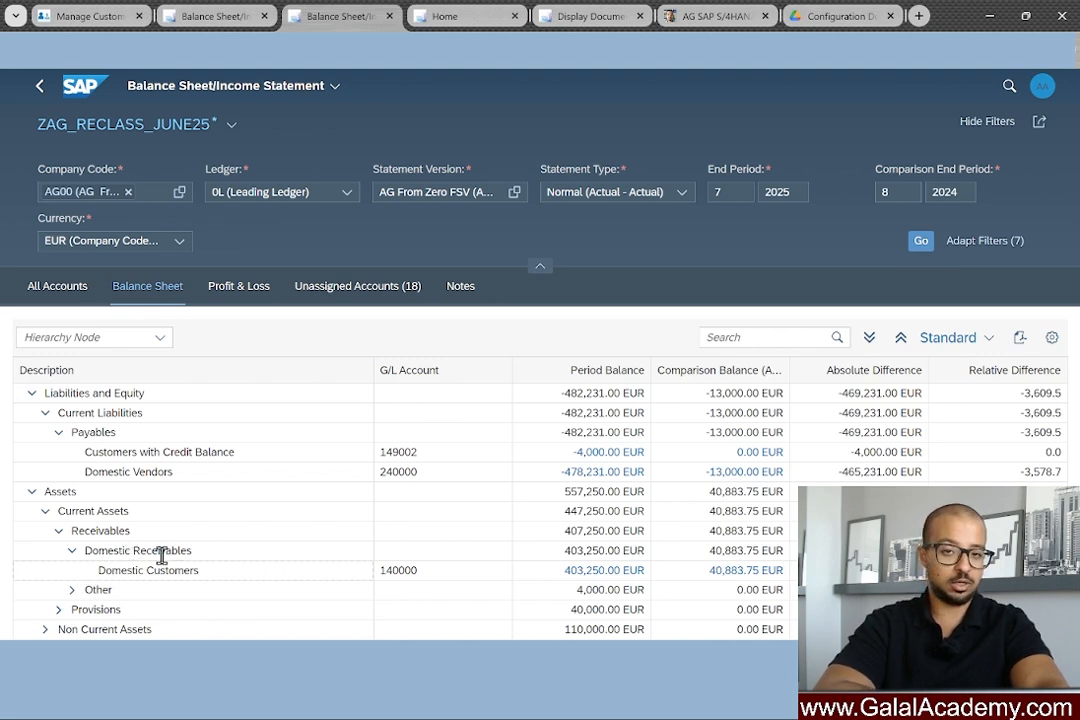
{"action": "left_click", "coordinate": [73, 551]}
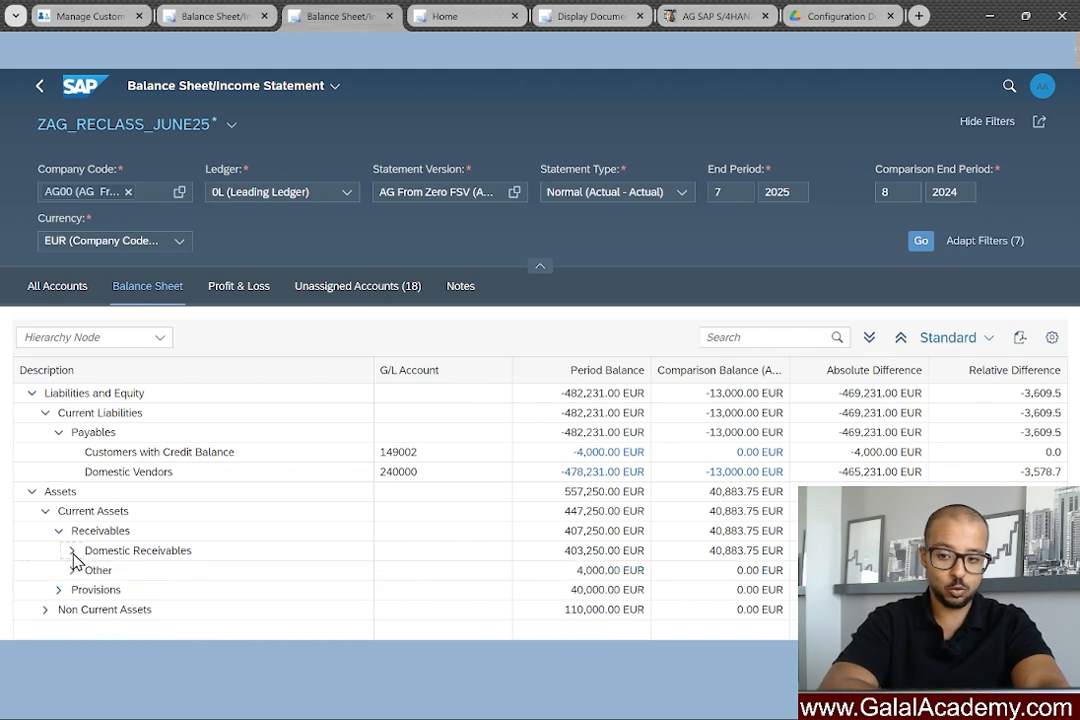